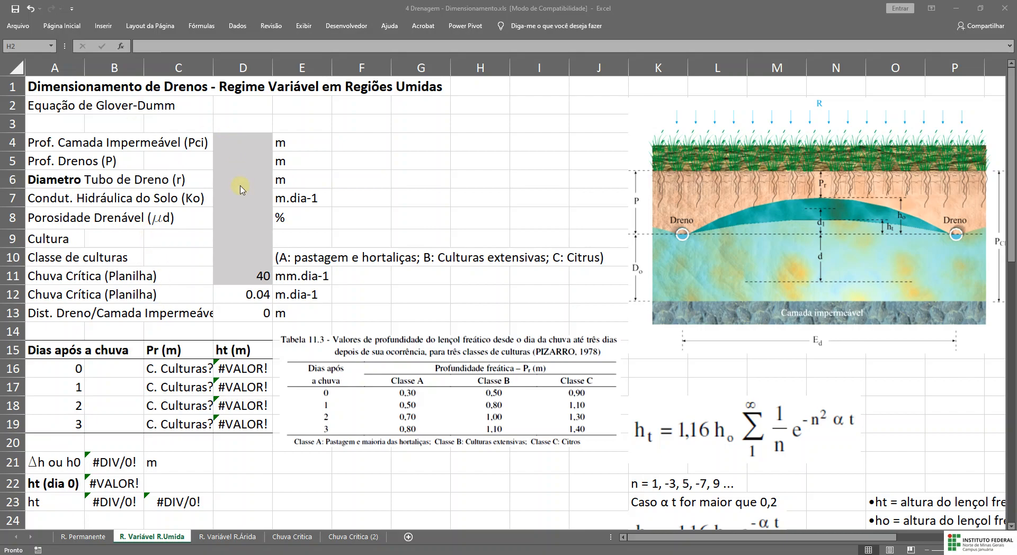
- Clear the critical rainfall value in mm.dia-1 from cell D11
left_click(260, 278)
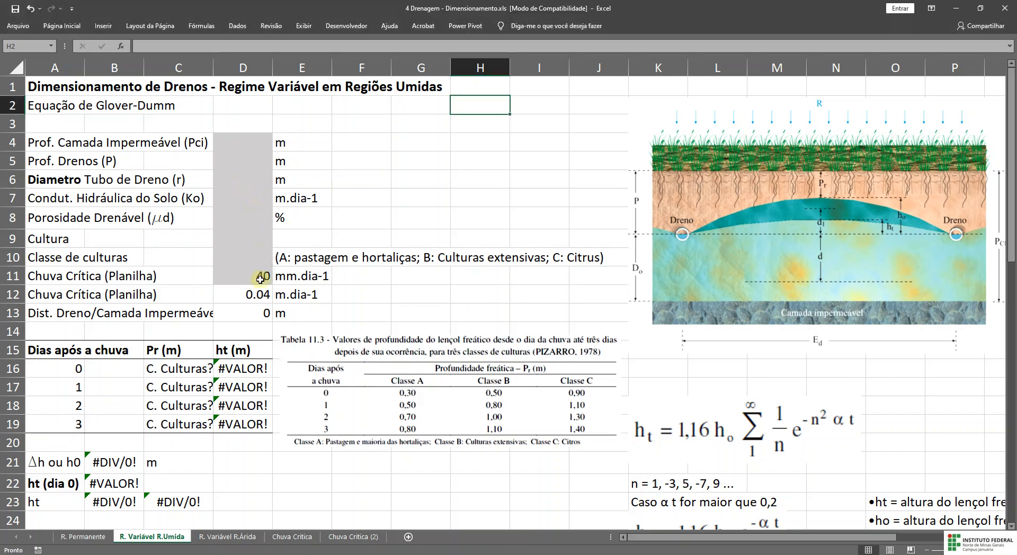
left_click(260, 280)
key("Delete")
left_click(252, 145)
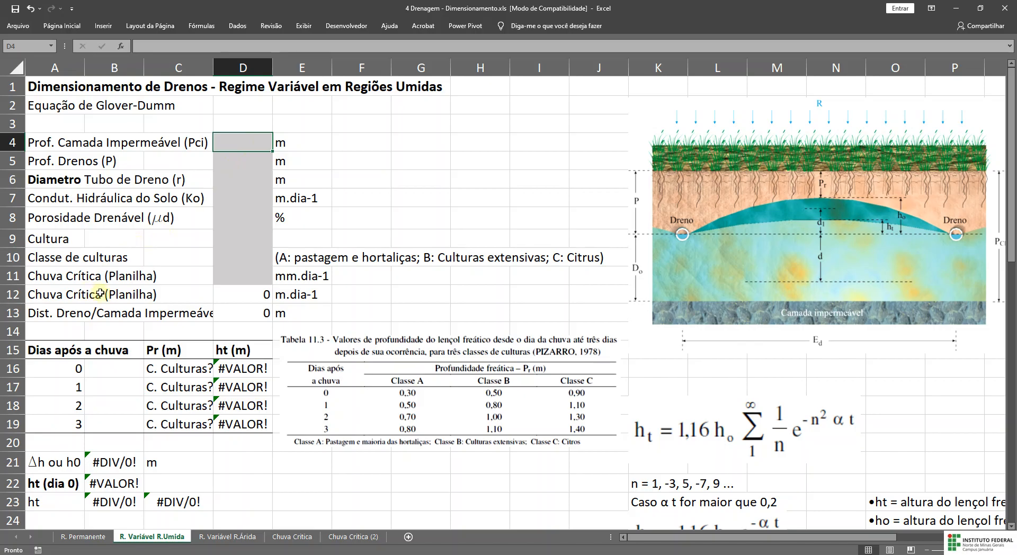
- Enter Pastagem as the crop in D9 and A as the crop class in D10
left_click(236, 241)
type("Pastagem")
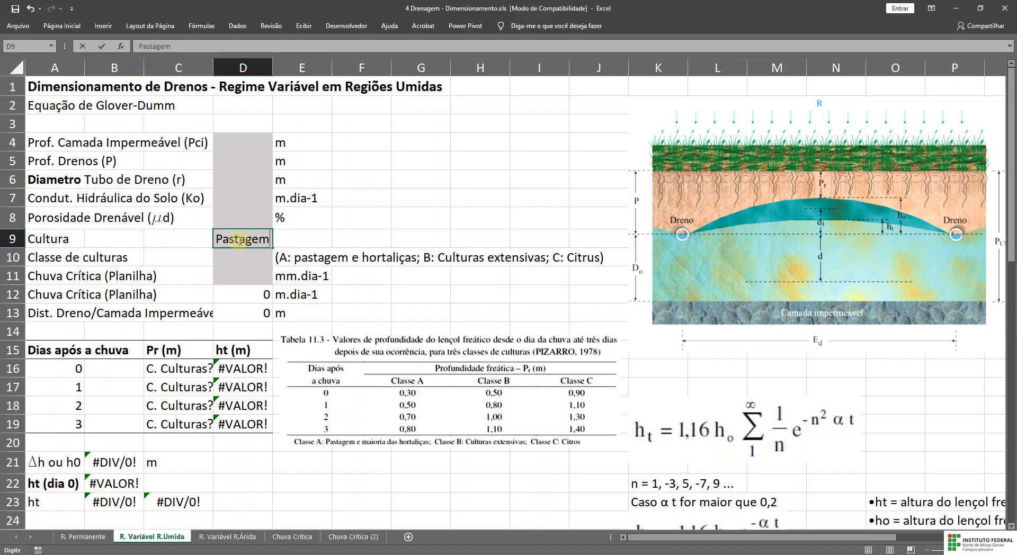
key("Return")
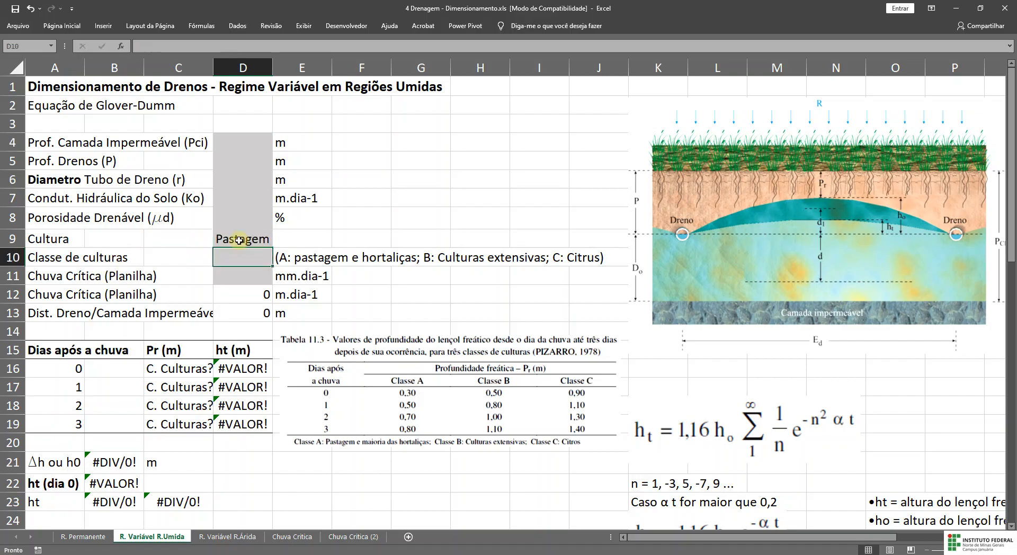
type("A")
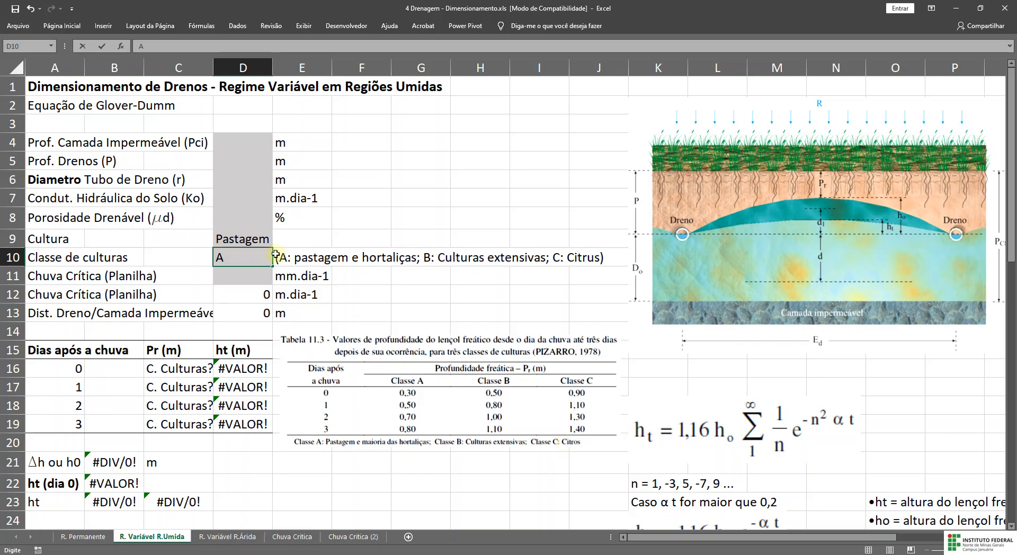
left_click(240, 259)
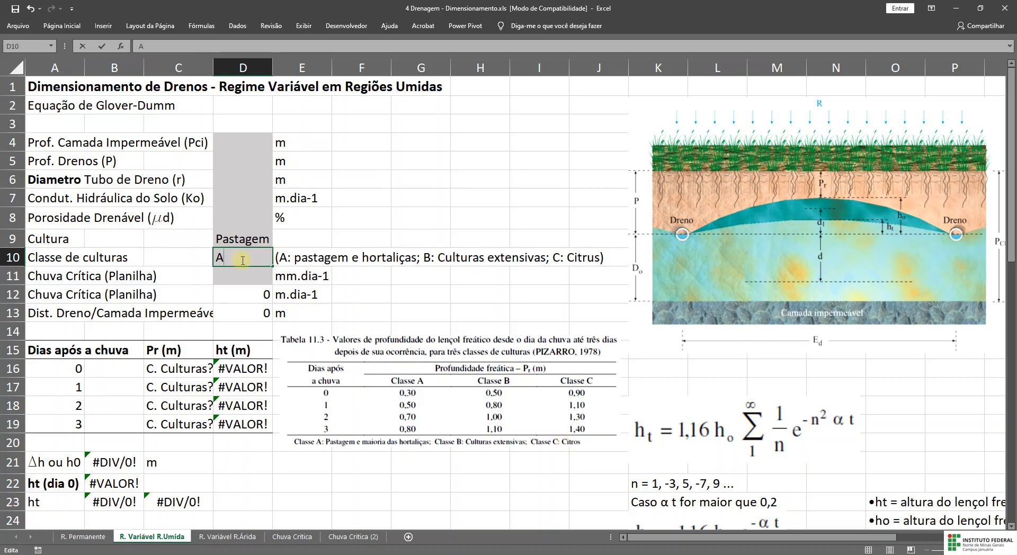
key("Return")
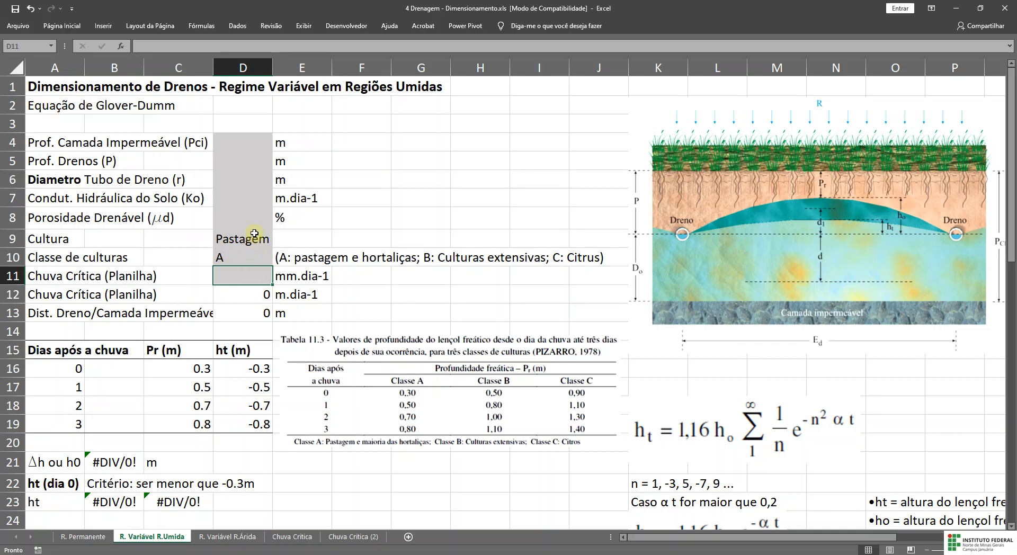
- Enter 0,8 for the soil hydraulic conductivity in D7 and 5 % for the drainable porosity in D8
left_click(248, 198)
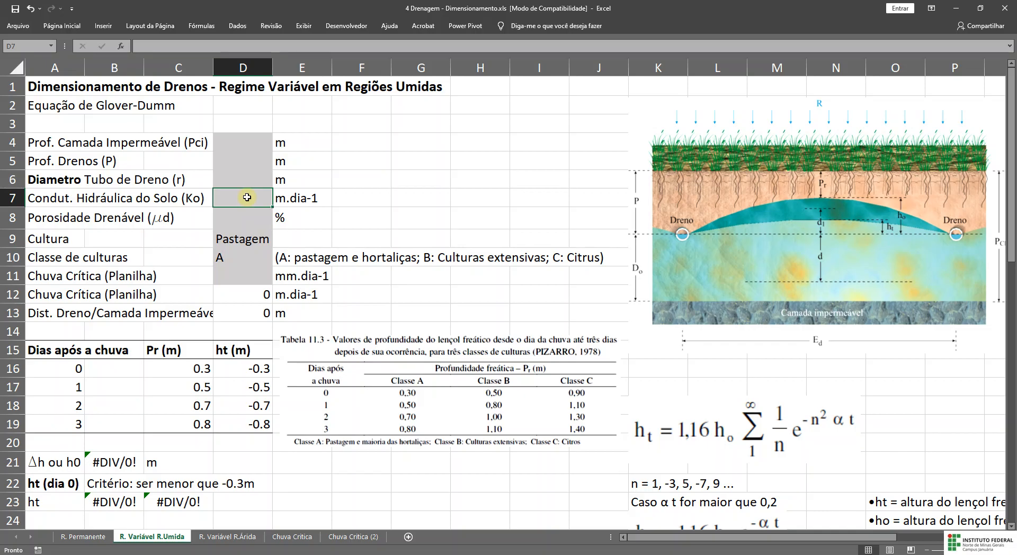
type("0,8")
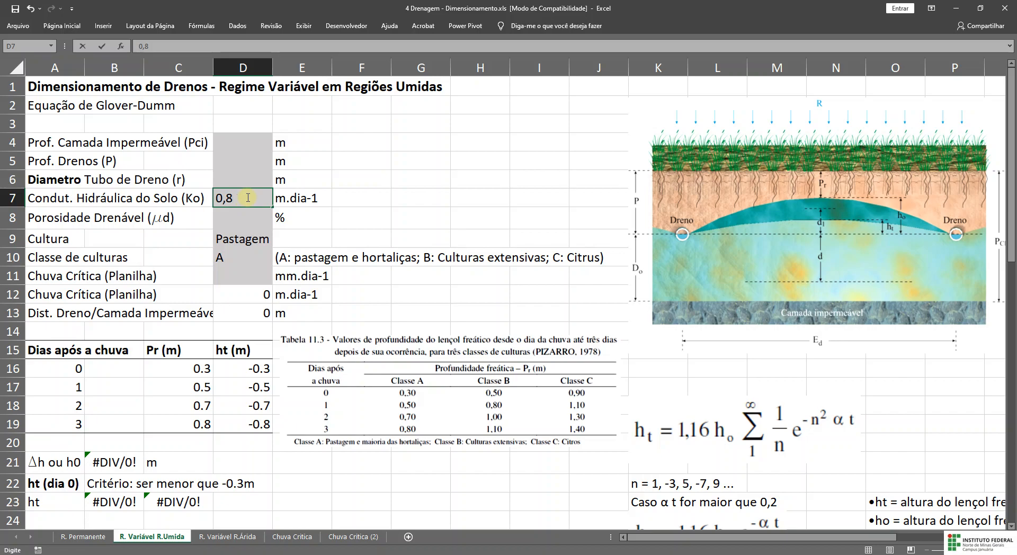
key("Return")
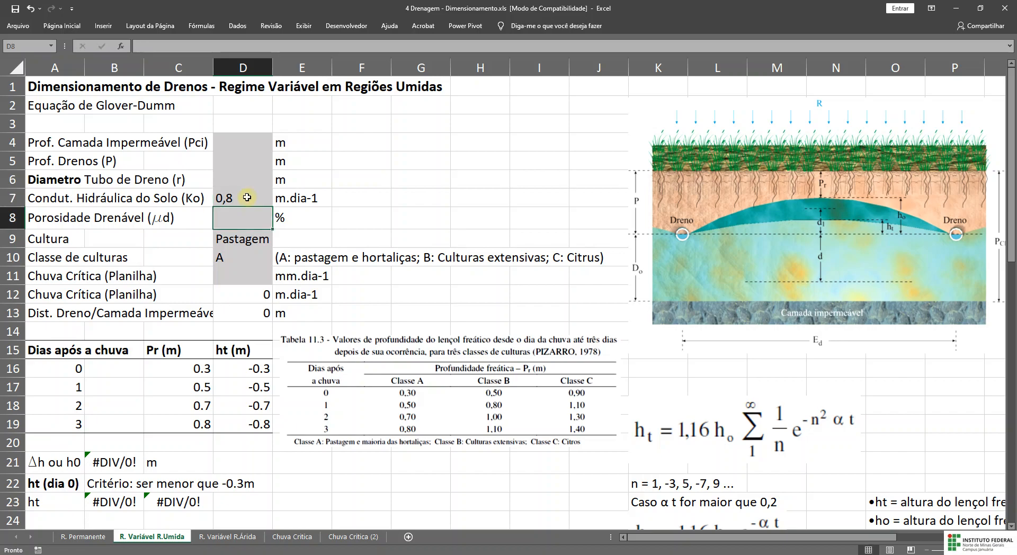
type("5")
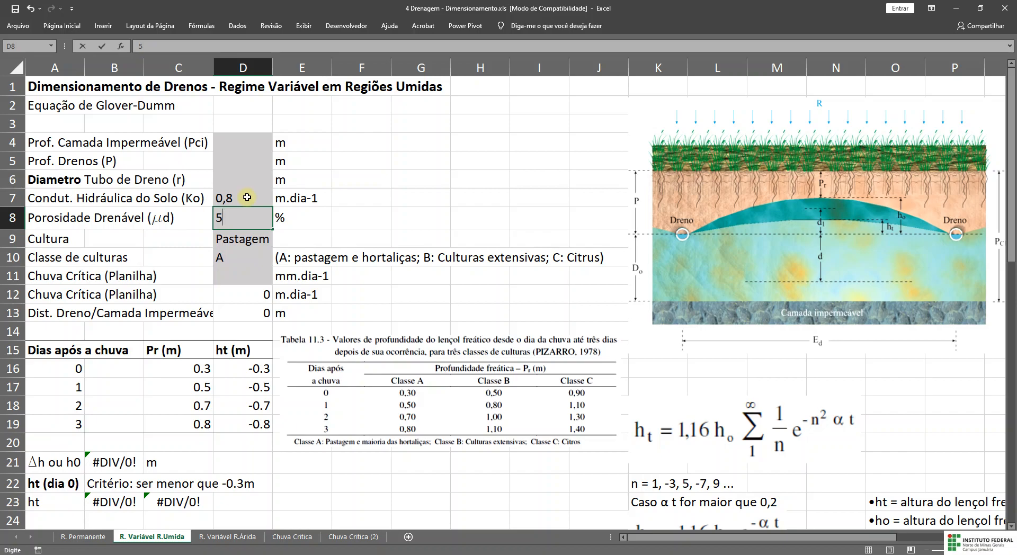
key("Return")
- Set the impermeable layer depth (Pci) in D4 to 5.2 m
key("Up")
key("Up")
key("Up")
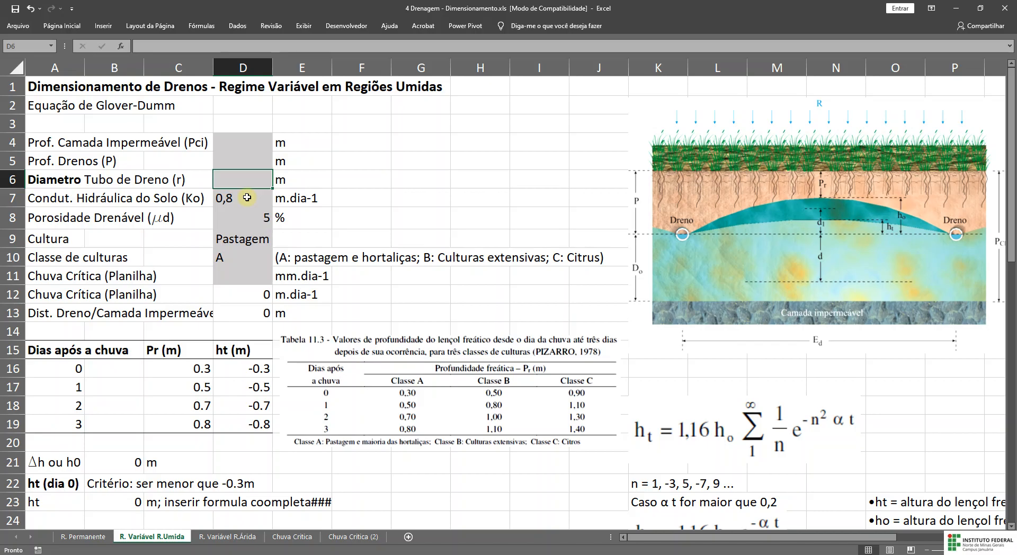
key("Up")
key("Up")
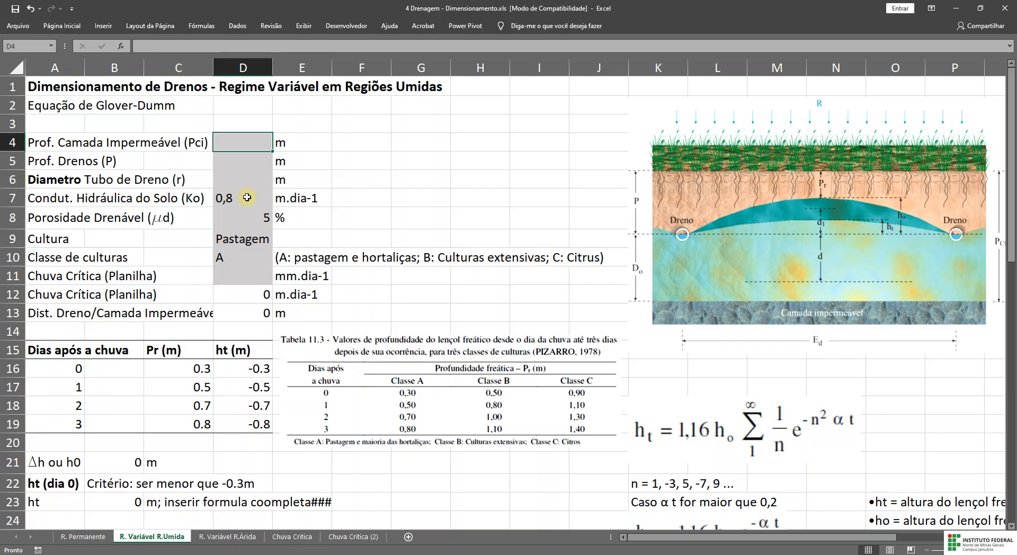
type("5.2")
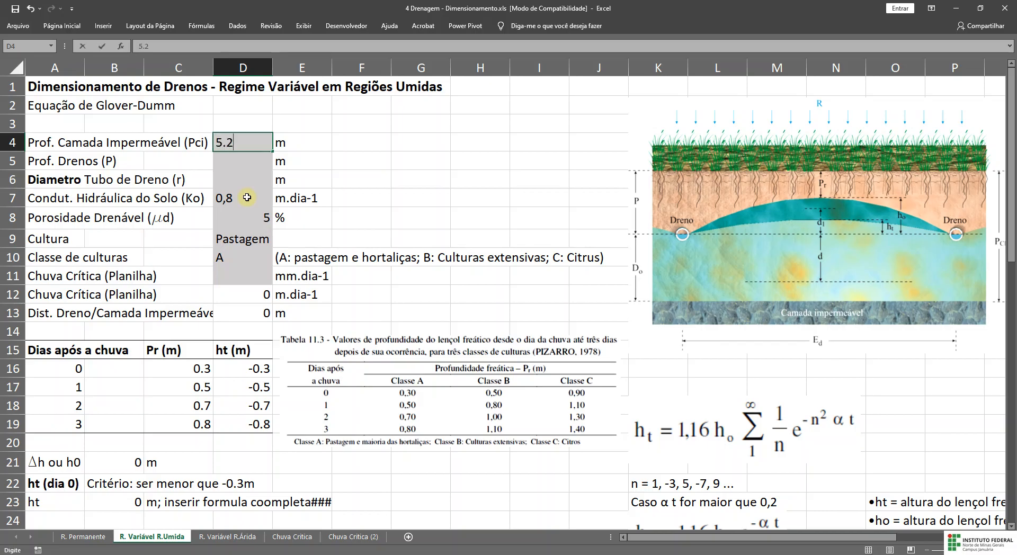
key("Return")
- Re-enter the soil hydraulic conductivity in D7 as .8, using a decimal point
key("Return")
key("Return")
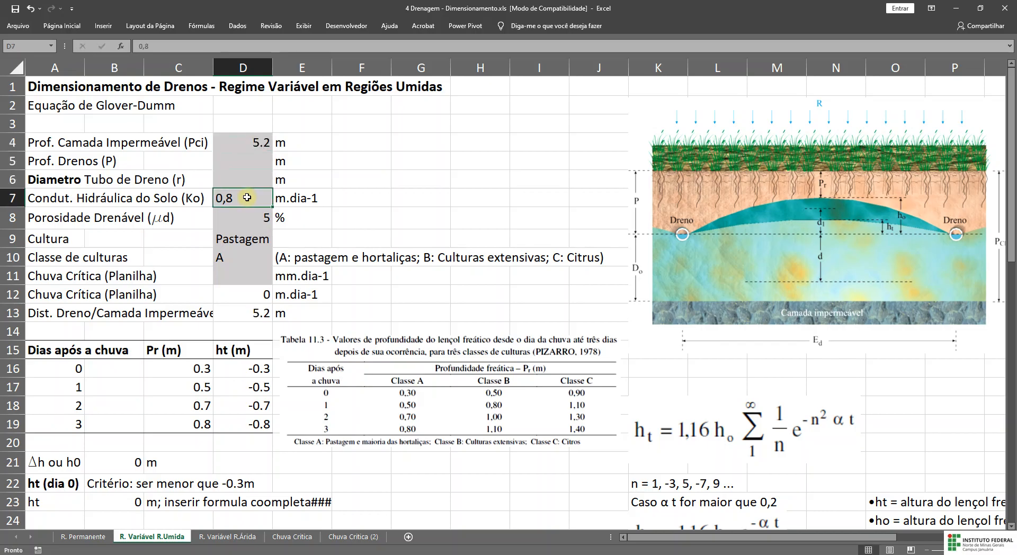
type(".8")
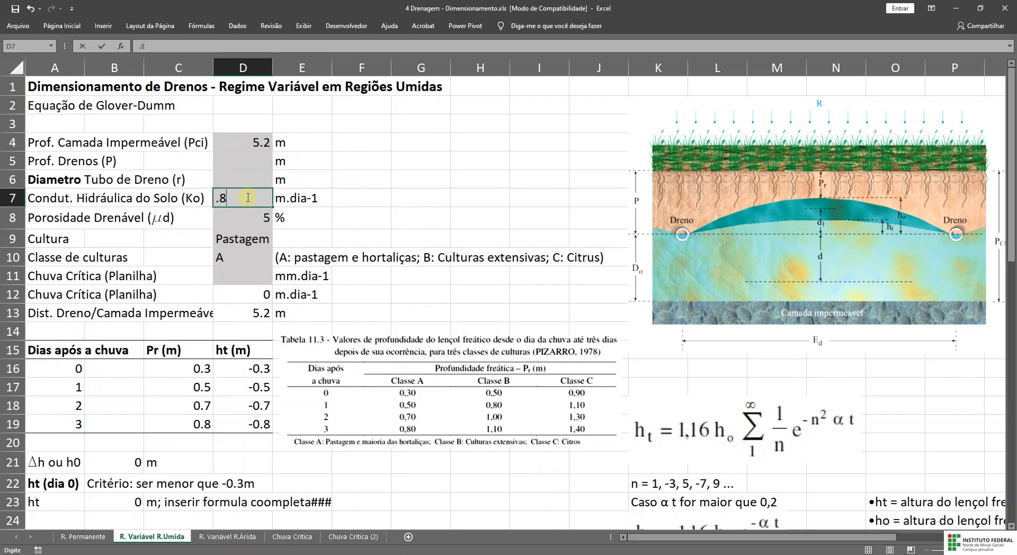
key("Return")
- Set the drain depth in D5 to 1.3 m and the drain tube diameter in D6 to 0.065 m
key("Up")
key("Up")
key("Up")
key("Up")
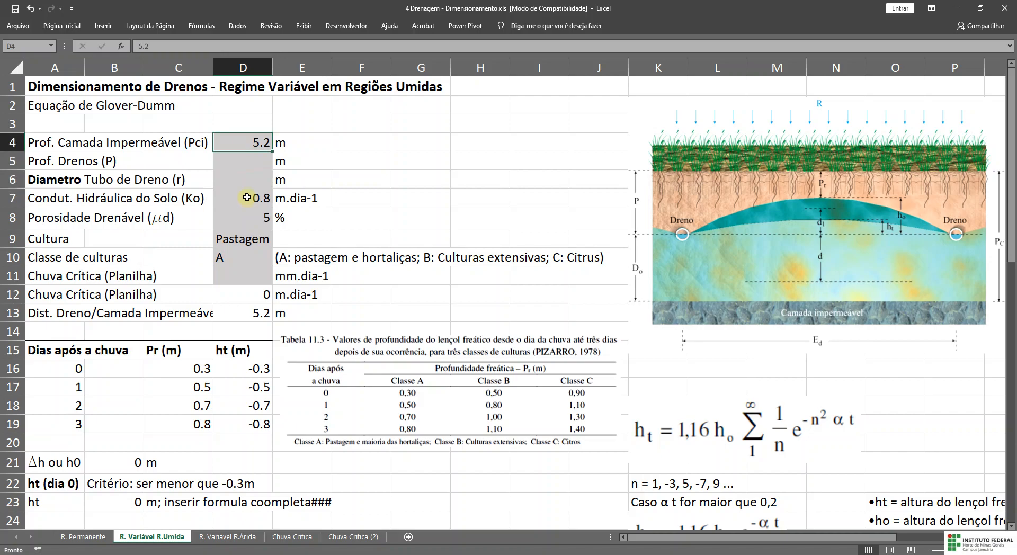
key("Down")
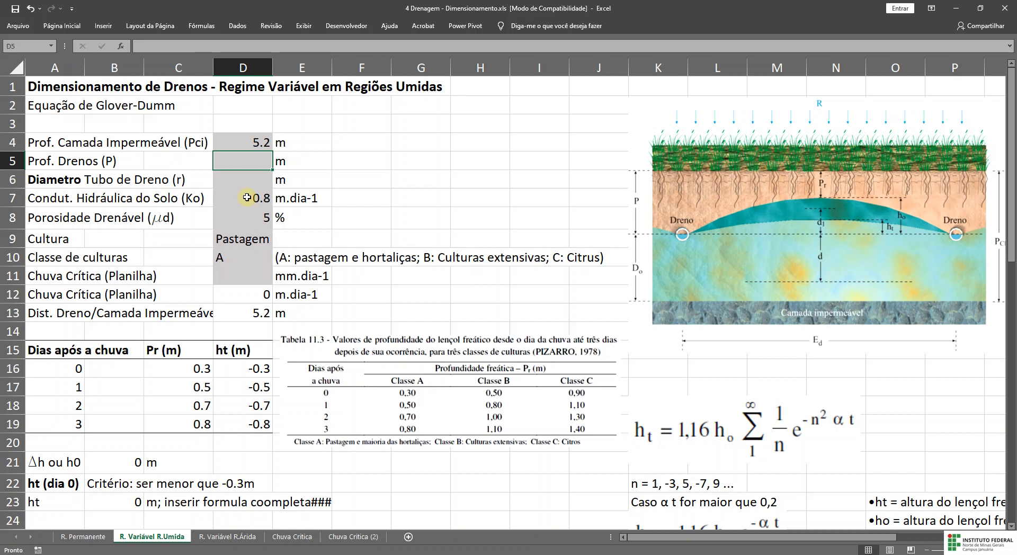
type("1.3")
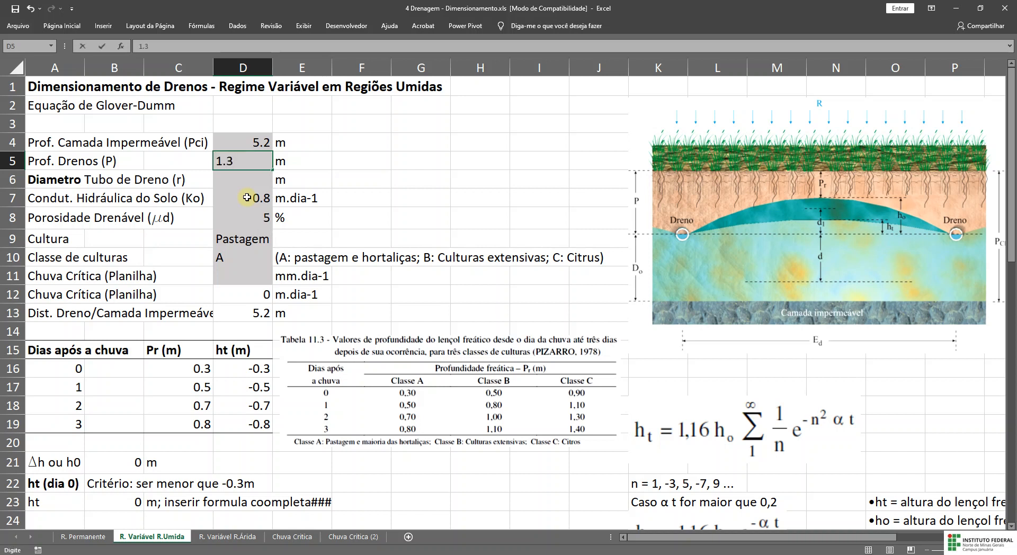
key("Return")
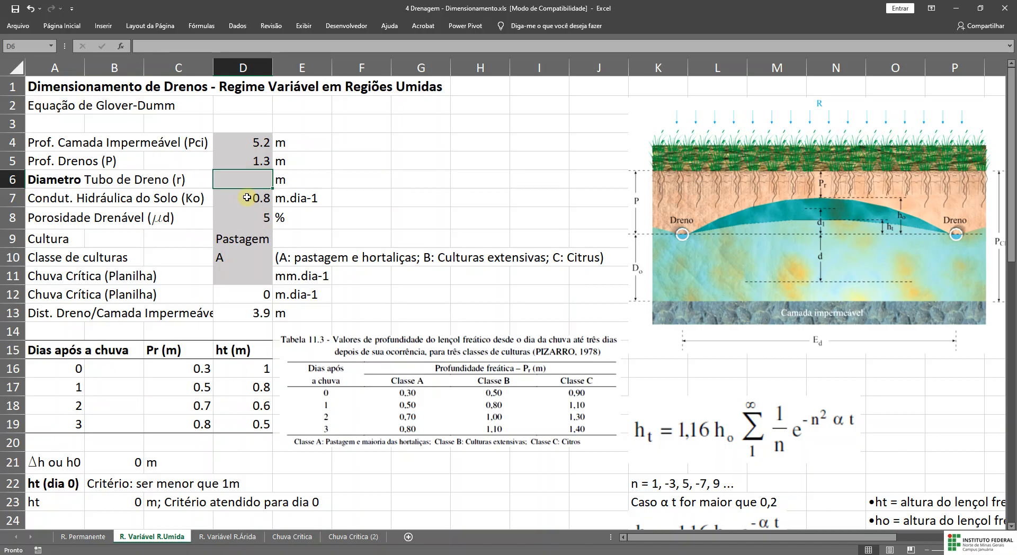
type("0.065")
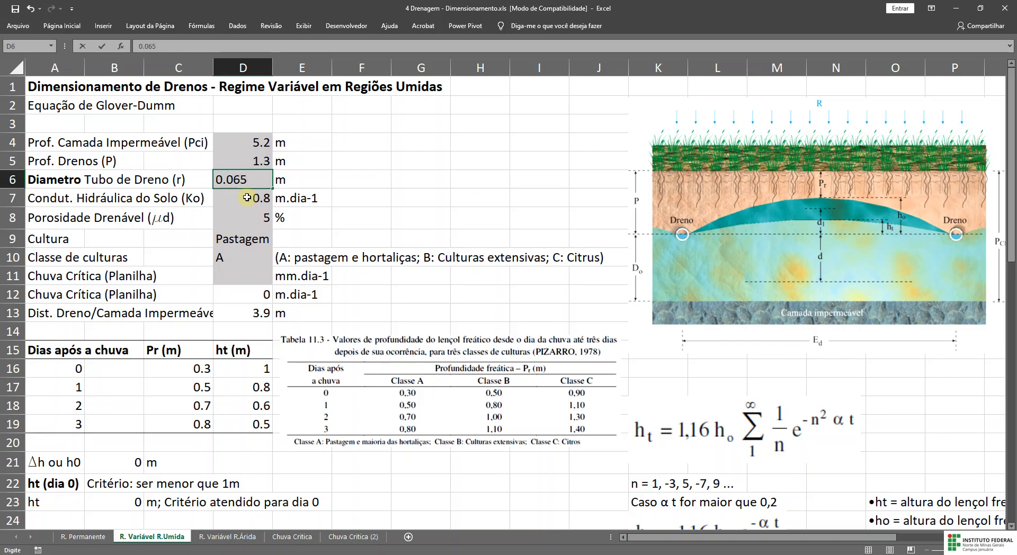
key("Return")
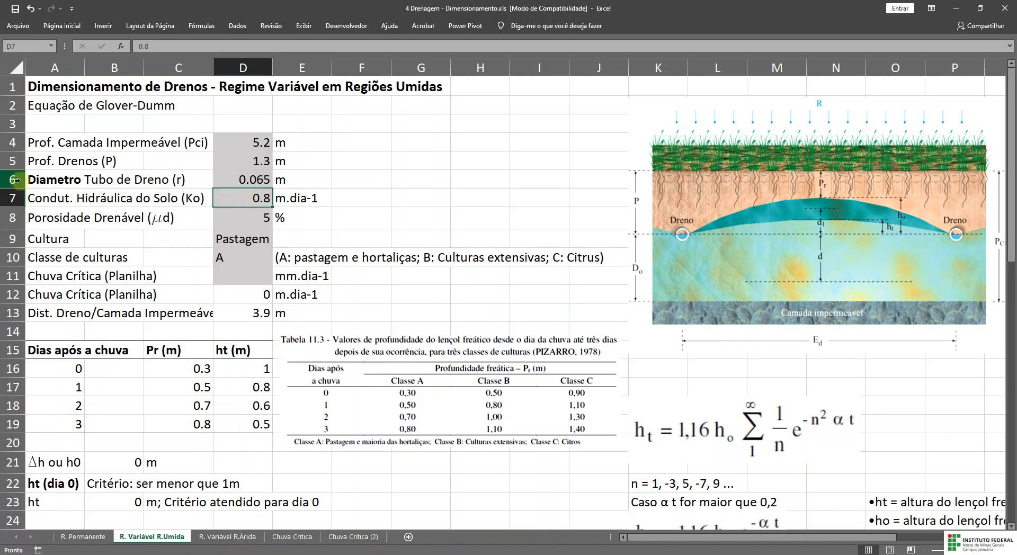
- Insert a row above the drain tube diameter row and copy the diameter label into its column A cell
left_click(16, 180)
right_click(16, 181)
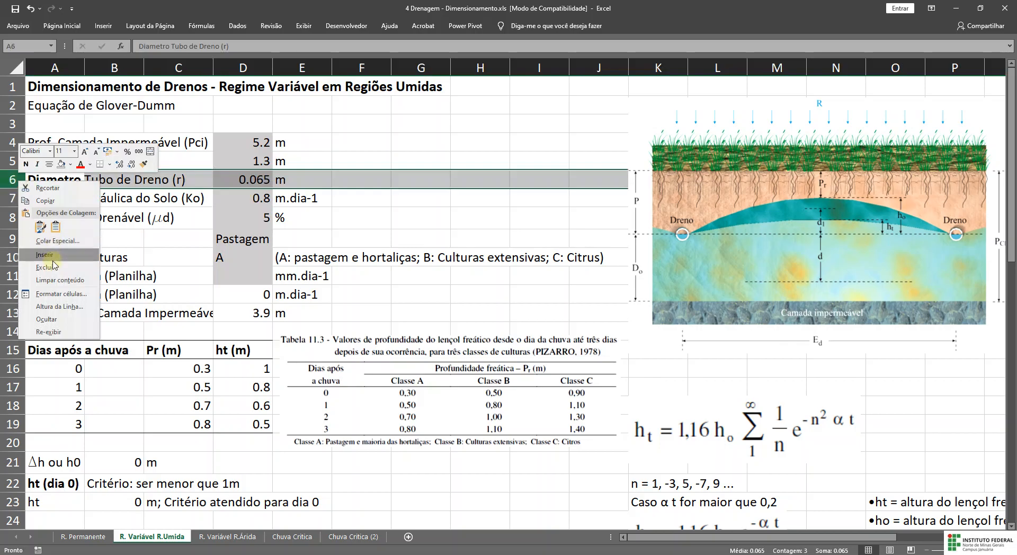
left_click(47, 255)
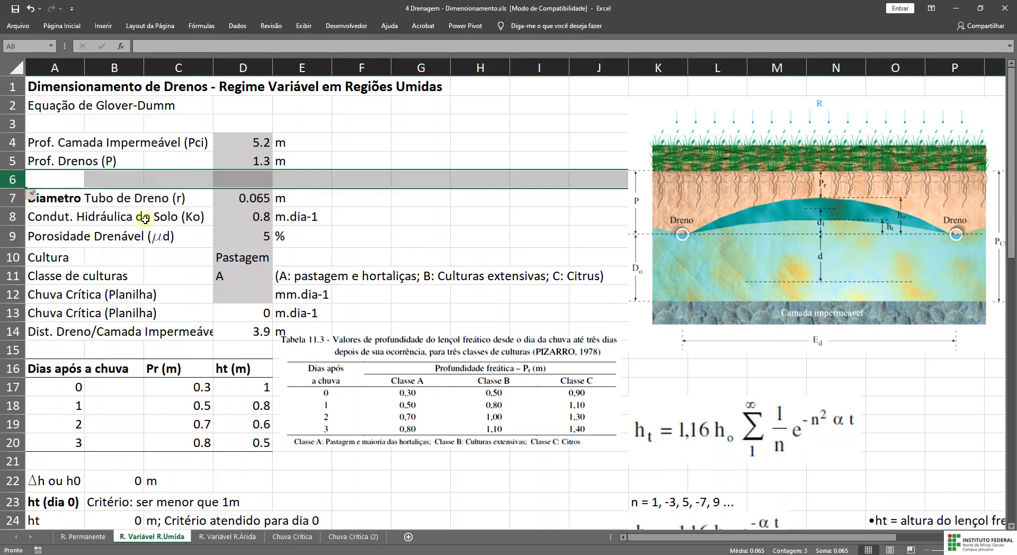
left_click(62, 197)
key("ctrl+c")
left_click(66, 183)
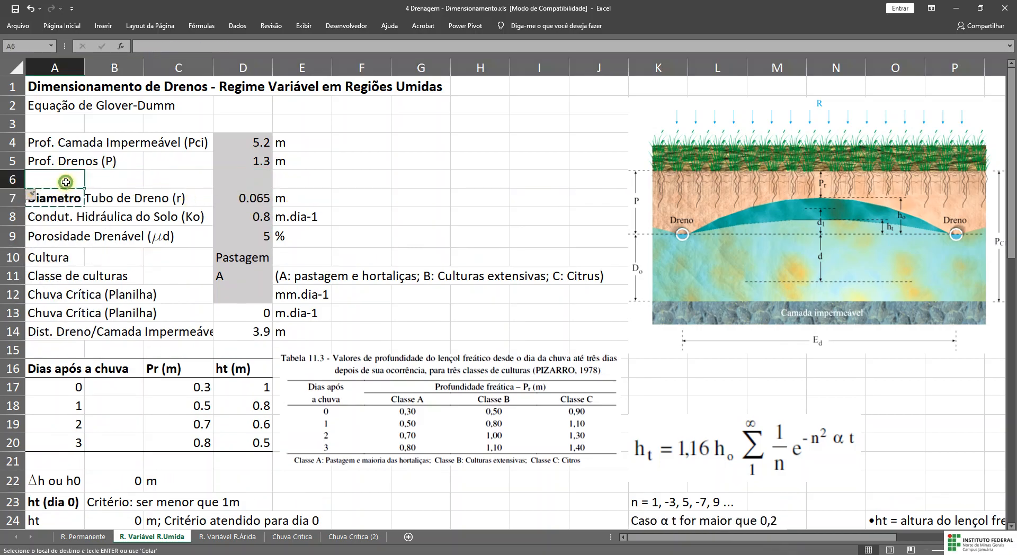
key("ctrl+v")
- Fill in the new diameter row with the unit mm in E6 and the value 65 in D6
left_click(304, 180)
type("mm.")
key("BackSpace")
key("BackSpace")
key("Return")
key("Up")
key("Left")
type("65")
key("Return")
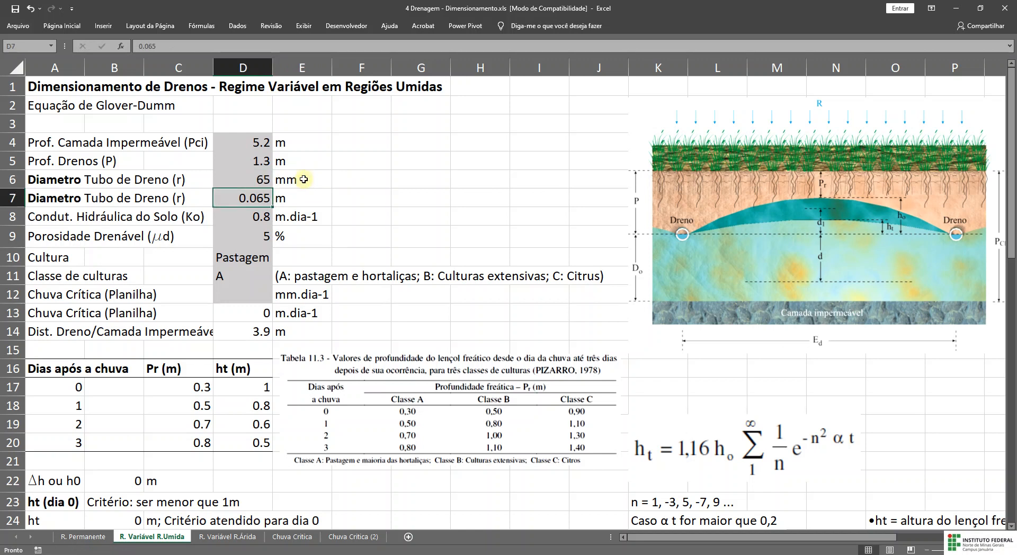
- Replace the diameter in metres in D7 with the formula =D6/1000
type("=")
left_click(255, 181)
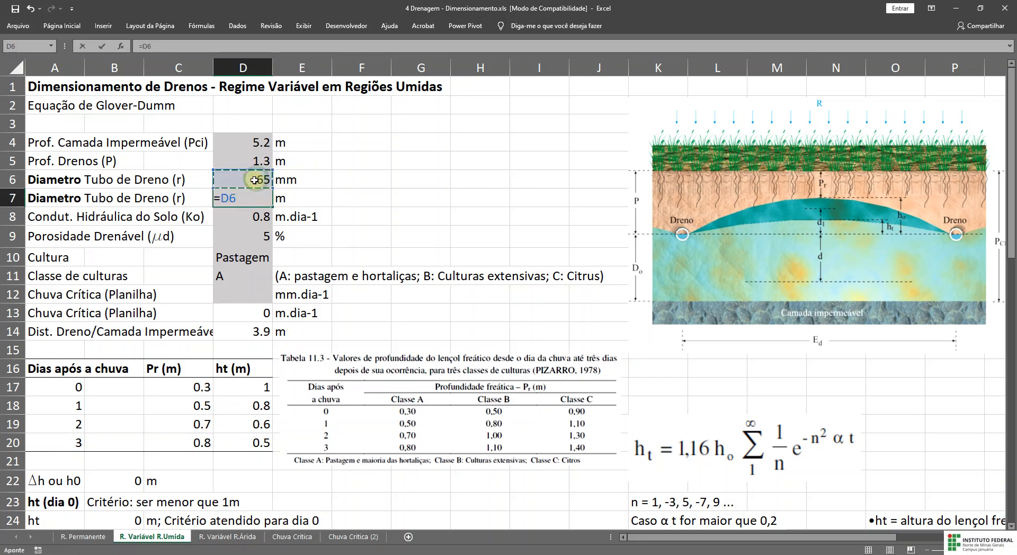
type("/1000")
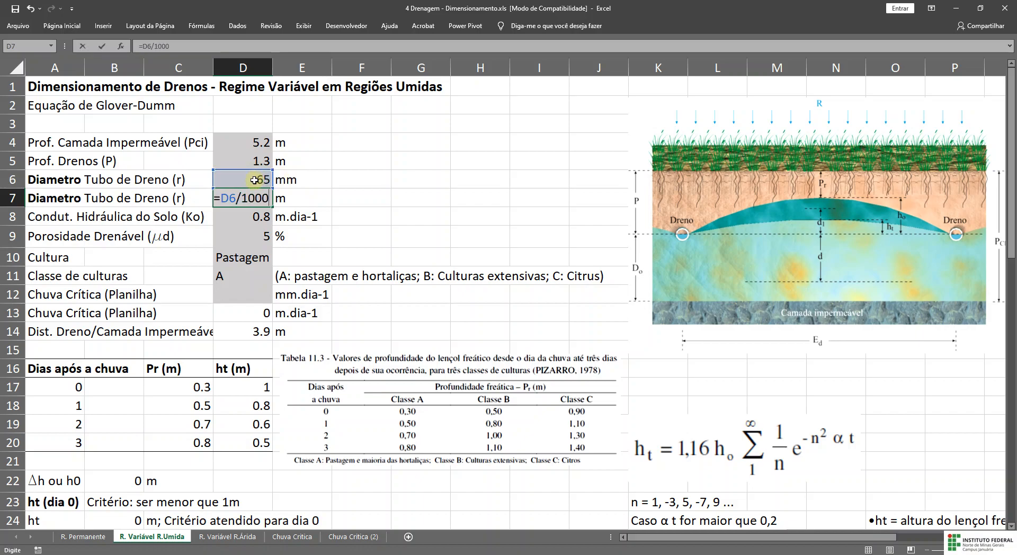
key("Return")
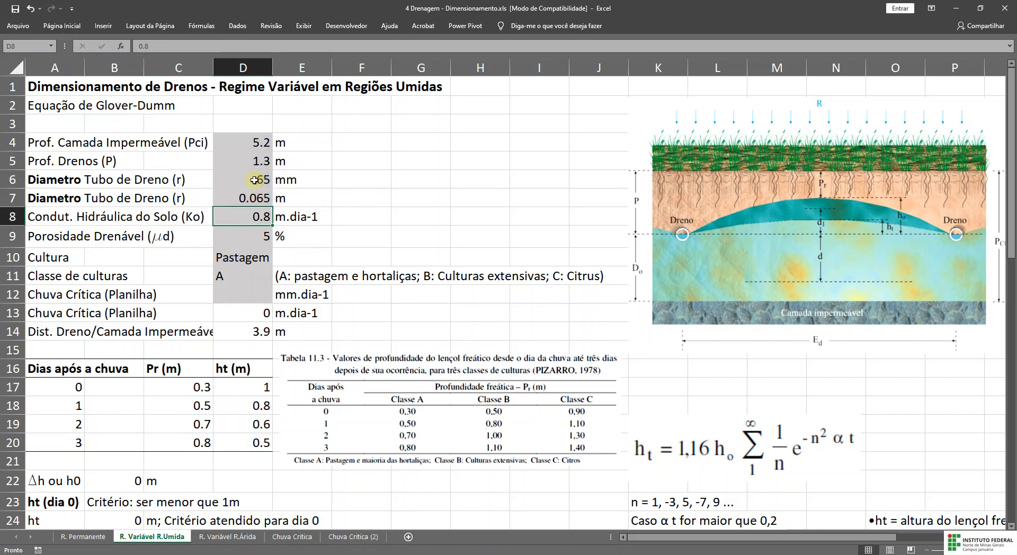
- Remove the grey fill from the calculated diameter cell D7
left_click(260, 197)
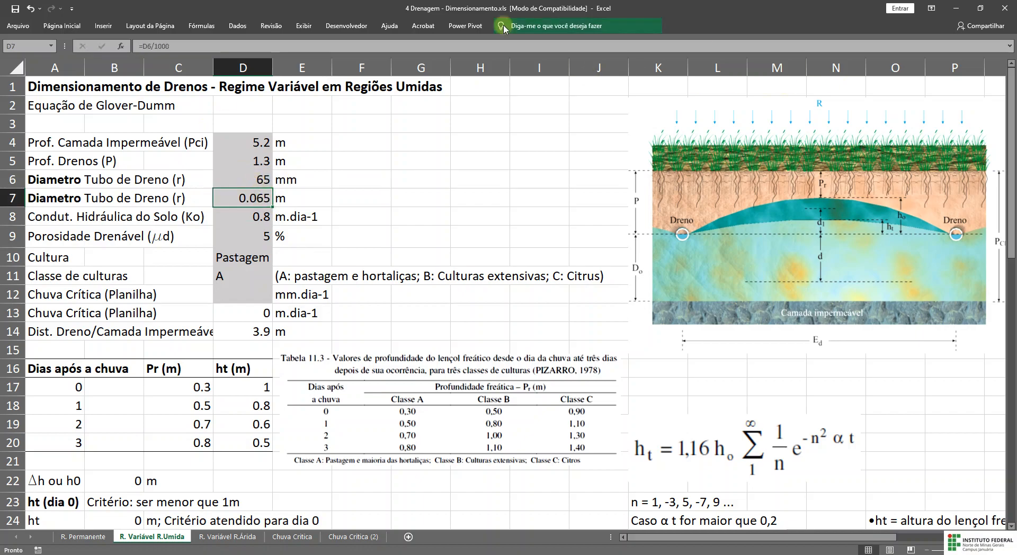
left_click(61, 26)
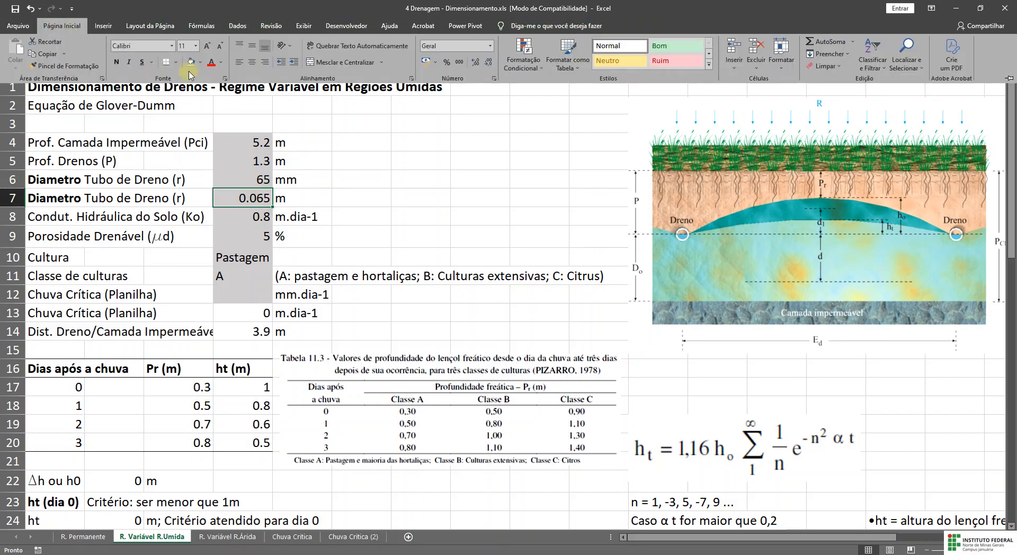
left_click(191, 62)
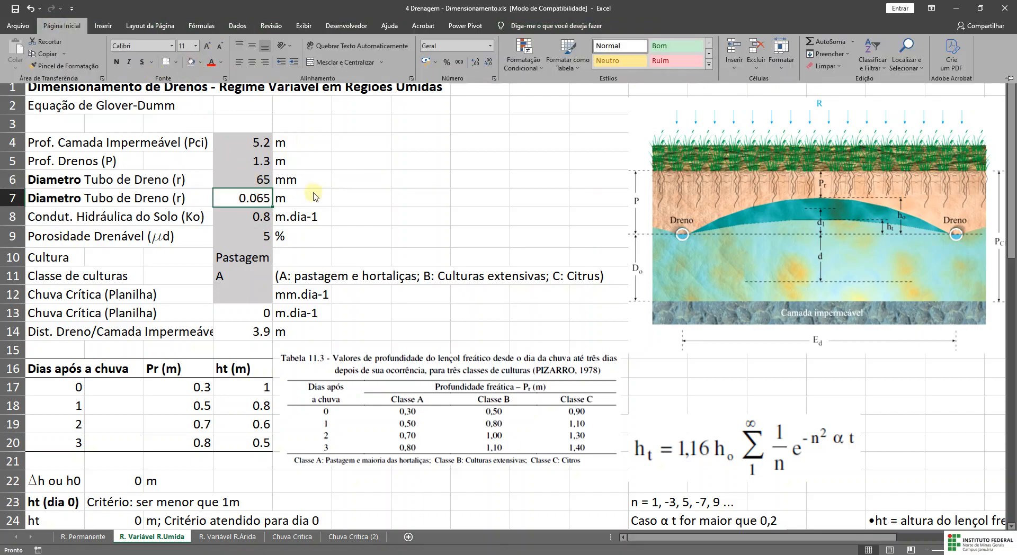
left_click(313, 196)
left_click(258, 183)
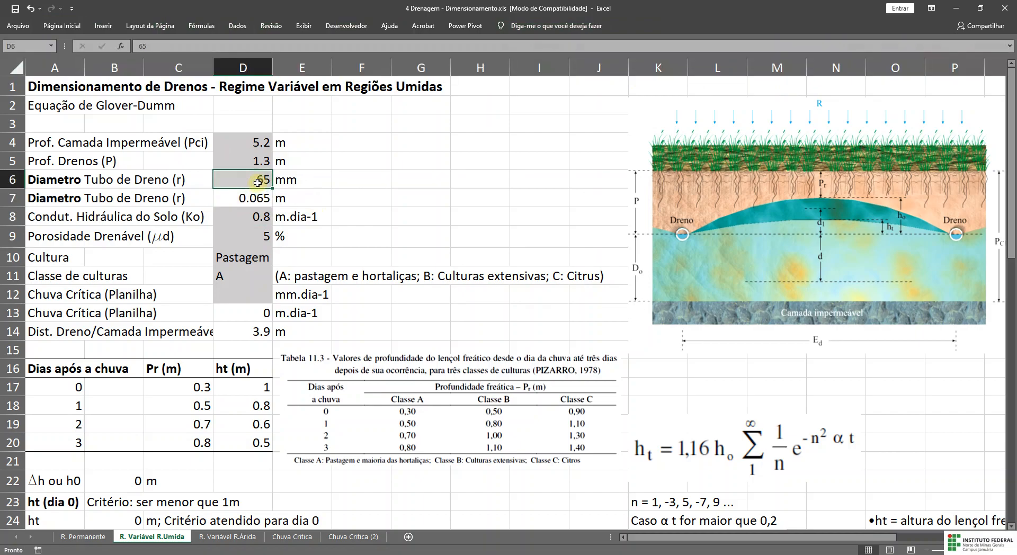
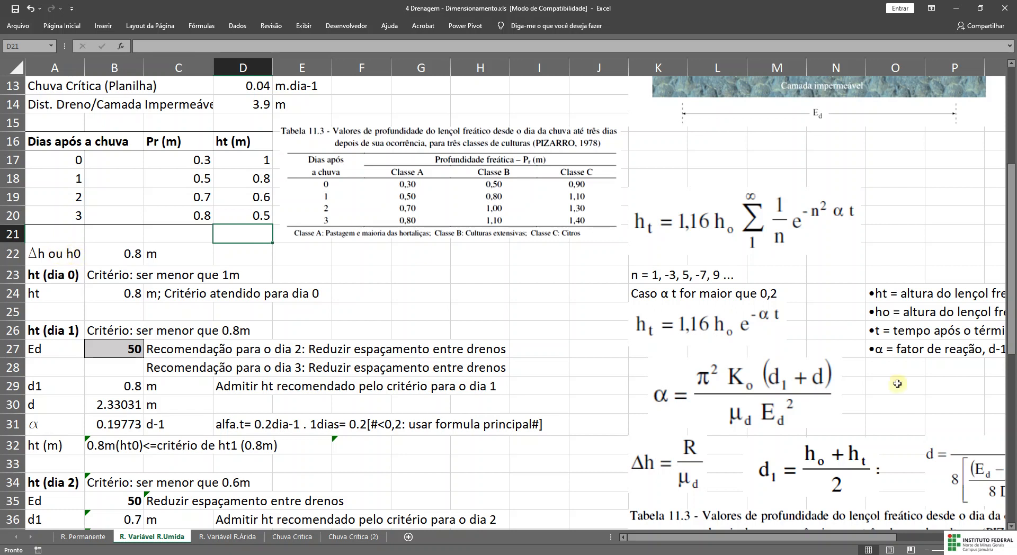
- Select the Δh = R/μd equation image to examine how Δh is calculated
left_click(669, 472)
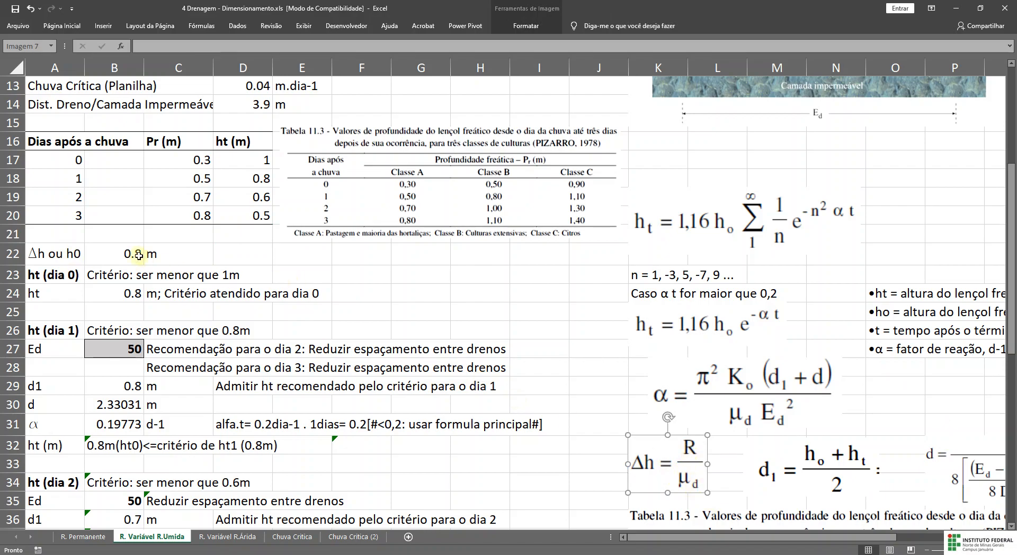
- Examine the Δh formula in B22, tracing its referenced input cells and comparing it with the Δh = R/μd equation image
left_click(119, 254)
double_click(119, 255)
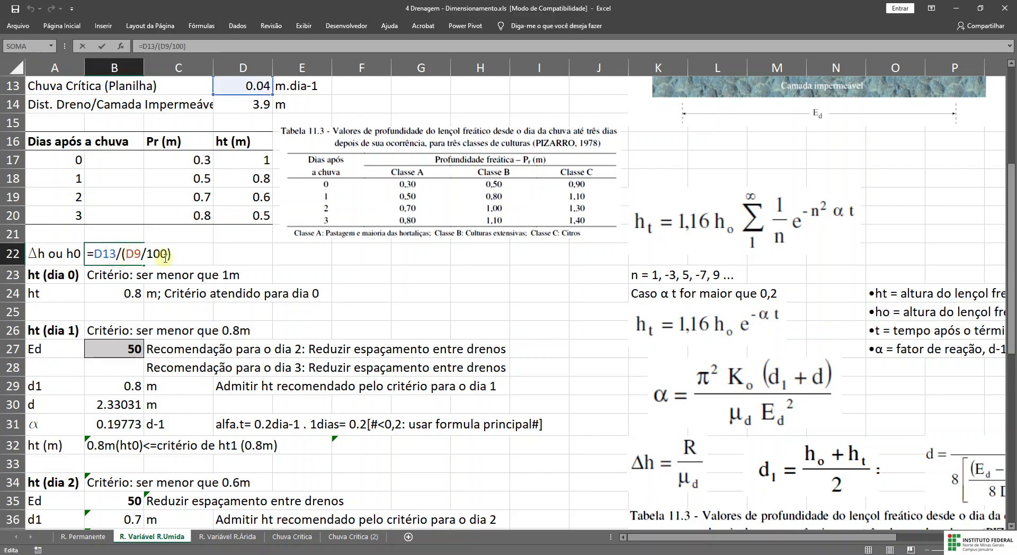
scroll(170, 271, "up", 1)
scroll(170, 271, "up", 1)
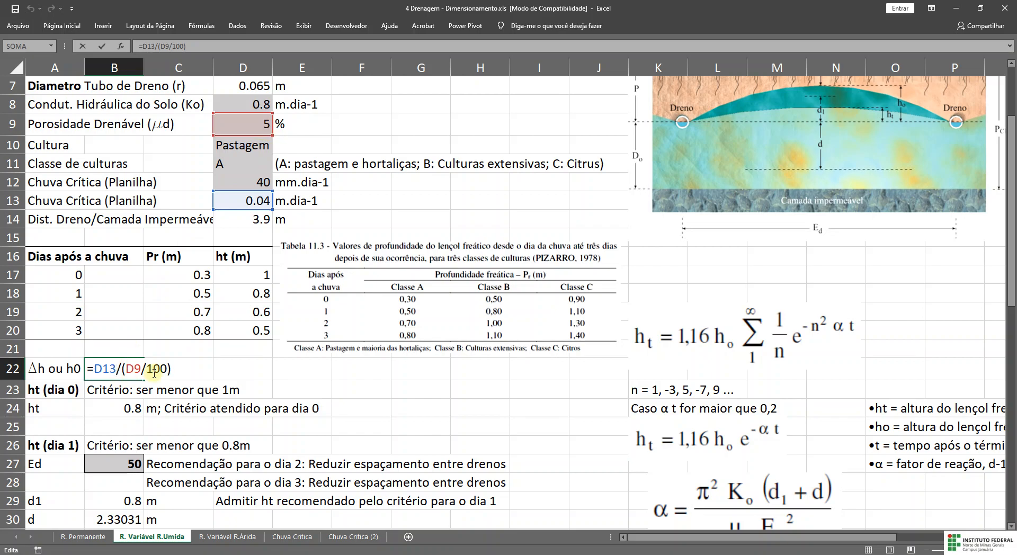
scroll(307, 283, "down", 2)
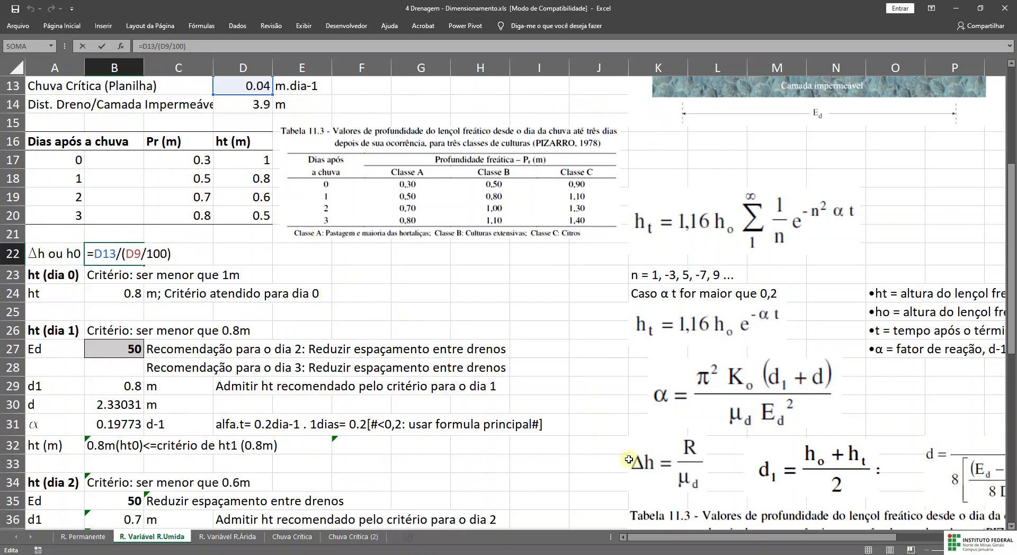
left_click(674, 467)
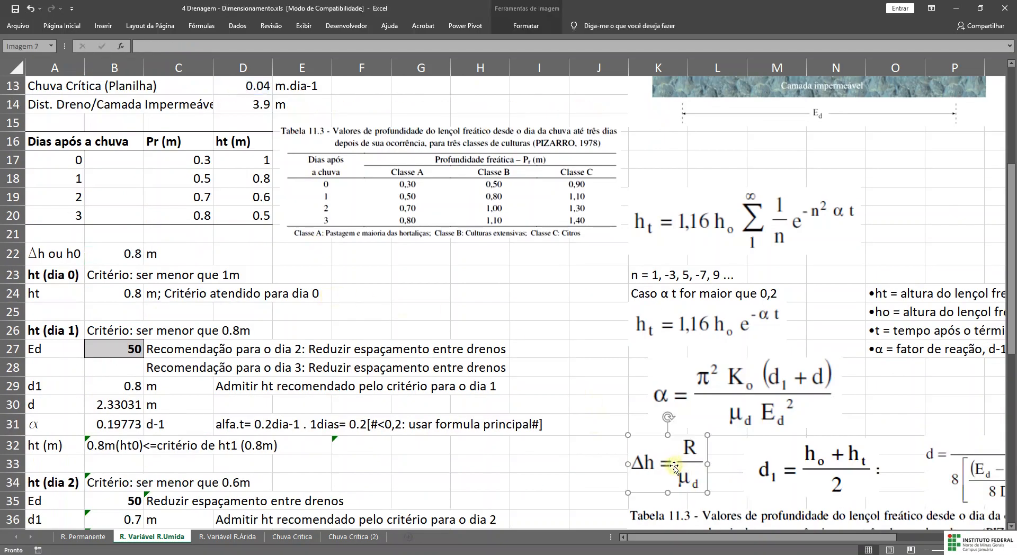
left_click(135, 255)
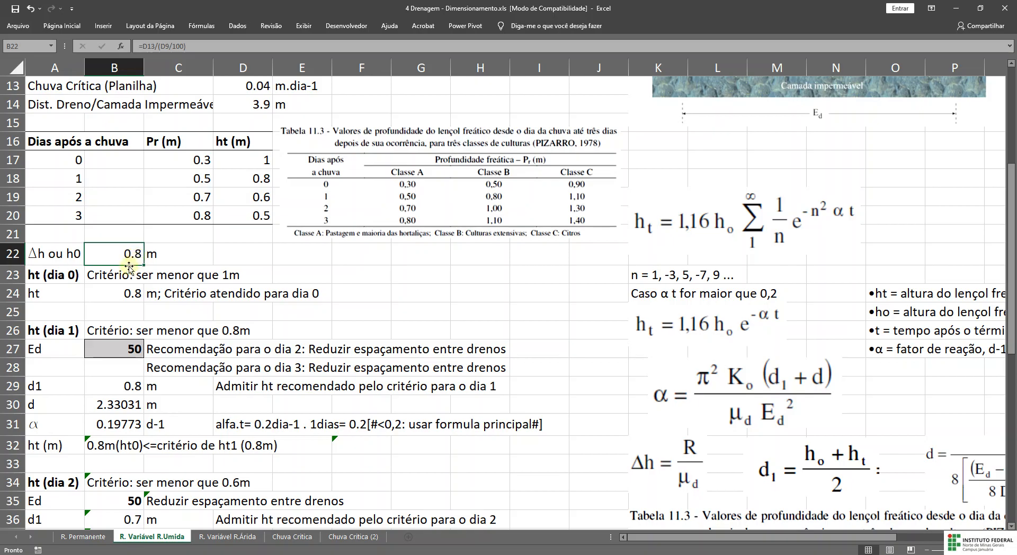
- Check the day 0 criterion in B23 and the ht value in B24 against the permitted day 1 ht in D18
left_click(113, 278)
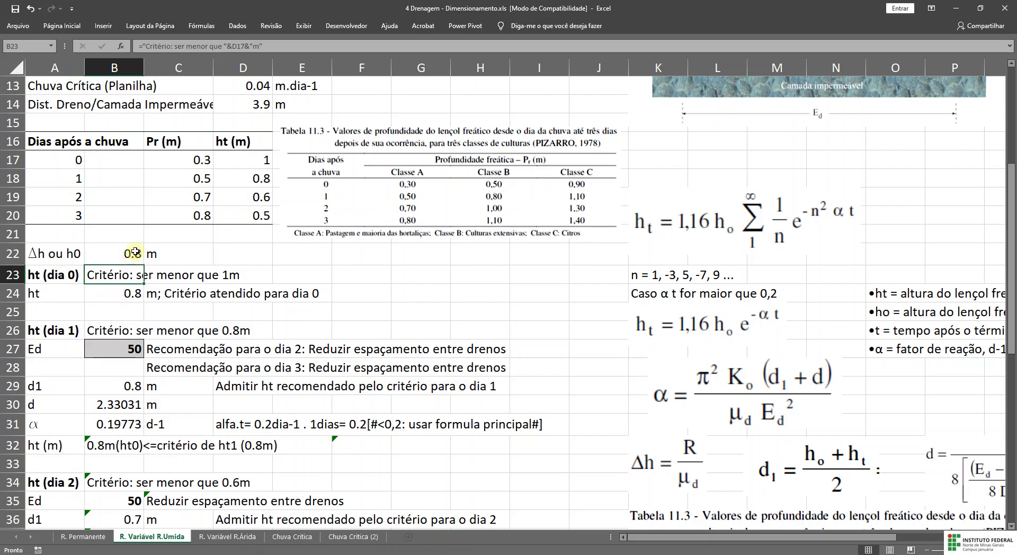
left_click(248, 178)
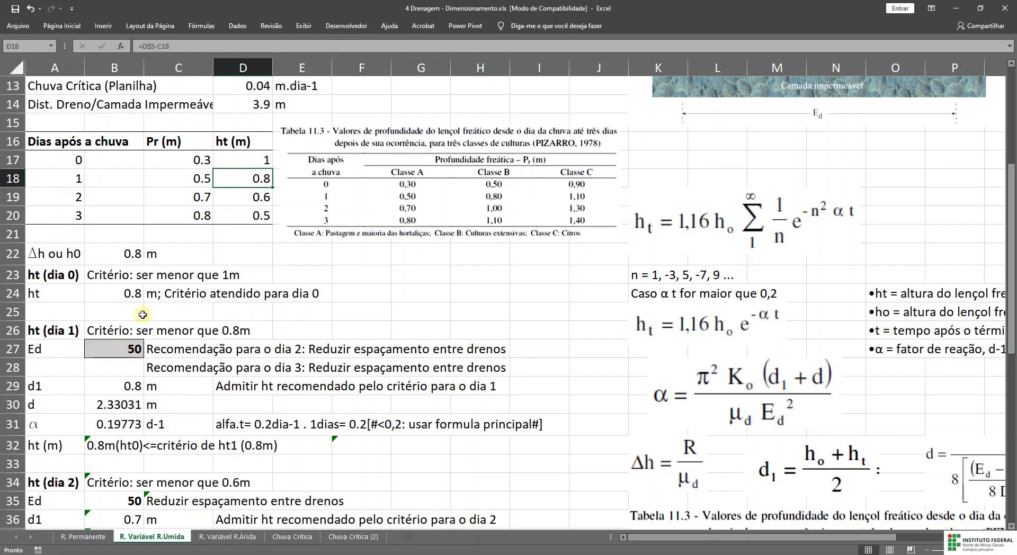
left_click(124, 295)
left_click(241, 179)
- Set the day 1 drain spacing Ed in B27 to 60
scroll(146, 318, "down", 2)
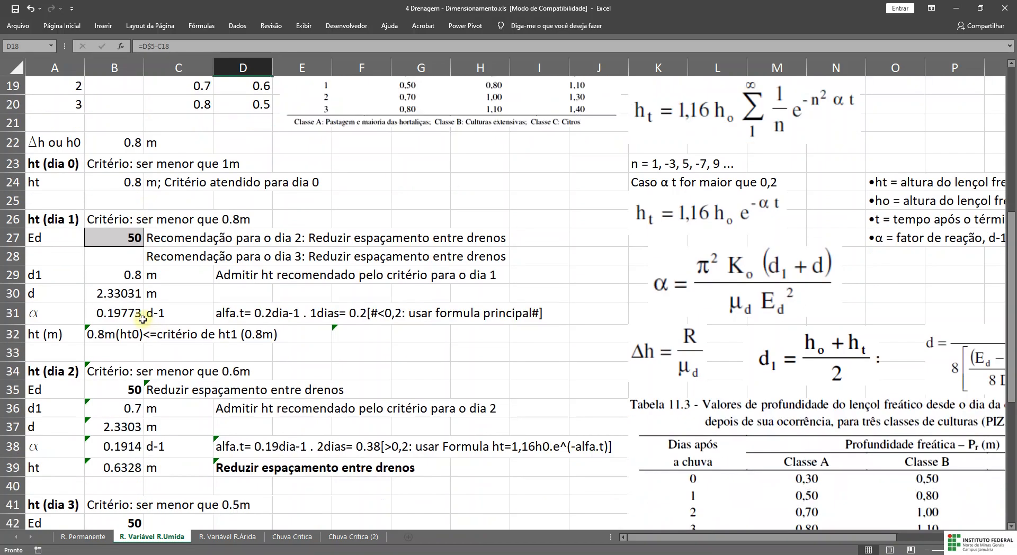
left_click(123, 239)
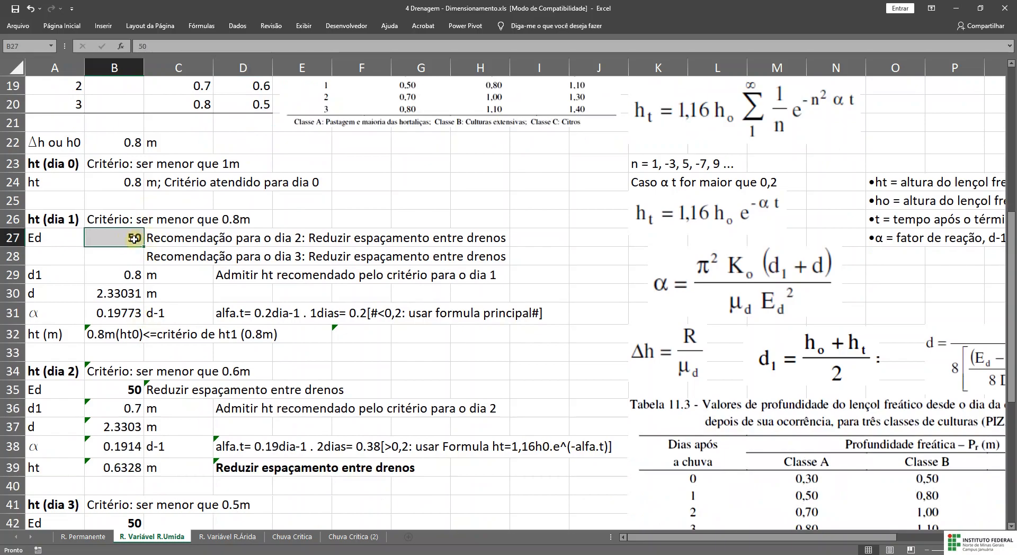
type("60")
key("Return")
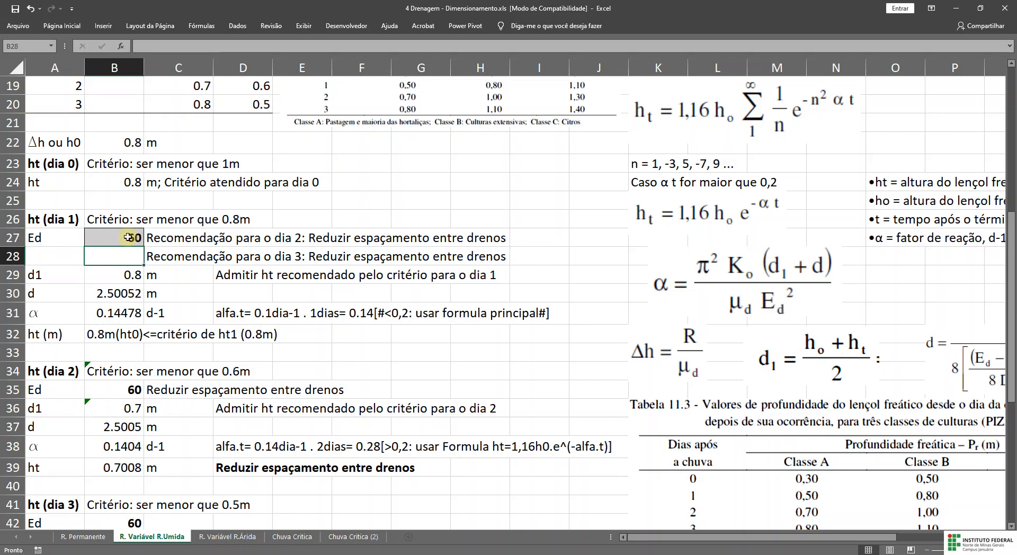
left_click(128, 237)
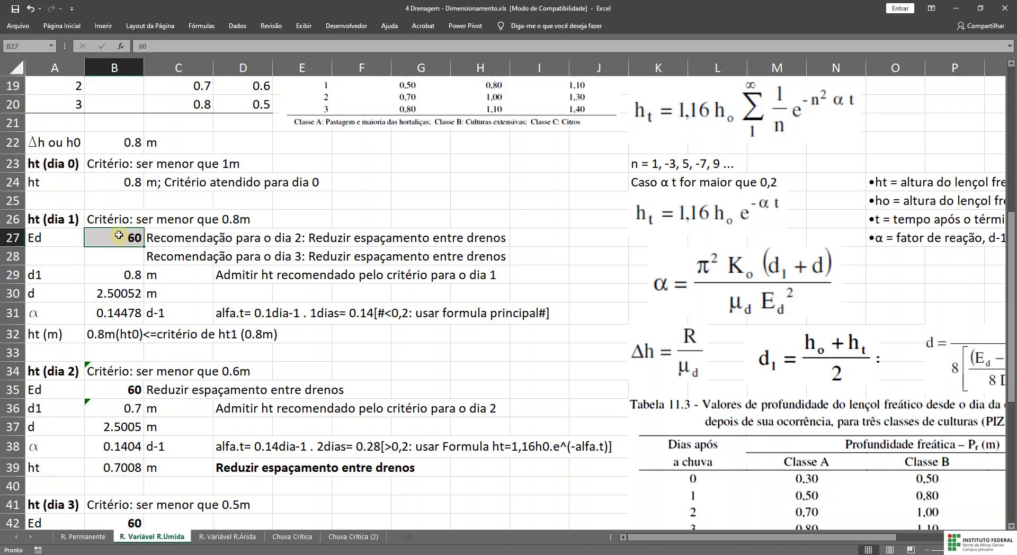
- Examine the day 1 d1 formula in B29, comparing it with the d1 equation image and tracing its referenced cells
left_click(121, 275)
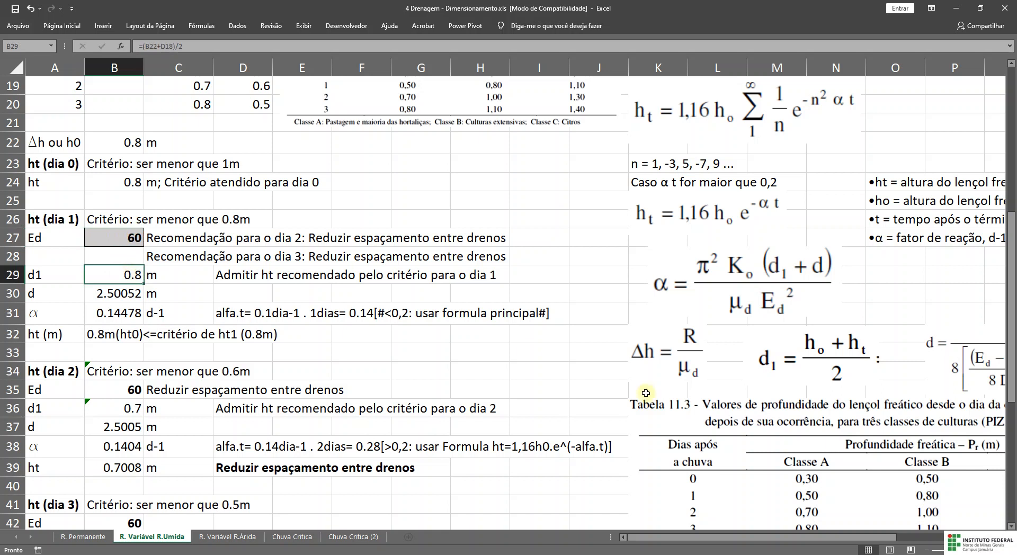
left_click(814, 365)
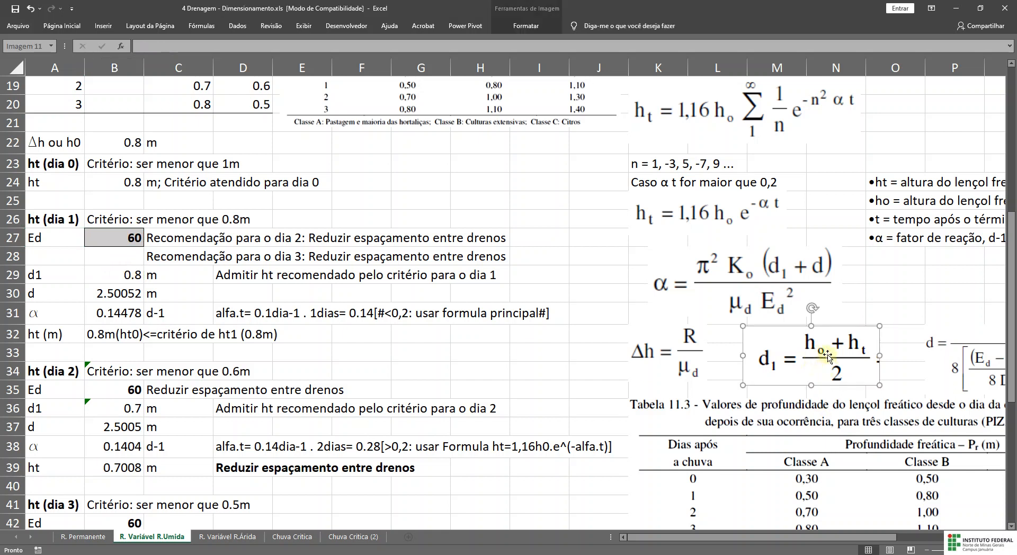
double_click(132, 275)
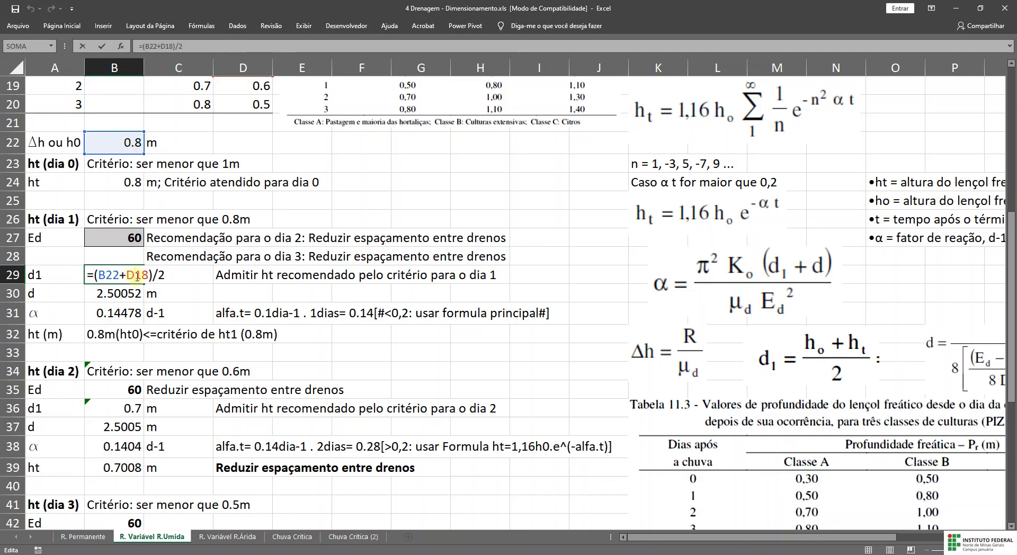
scroll(137, 275, "up", 2)
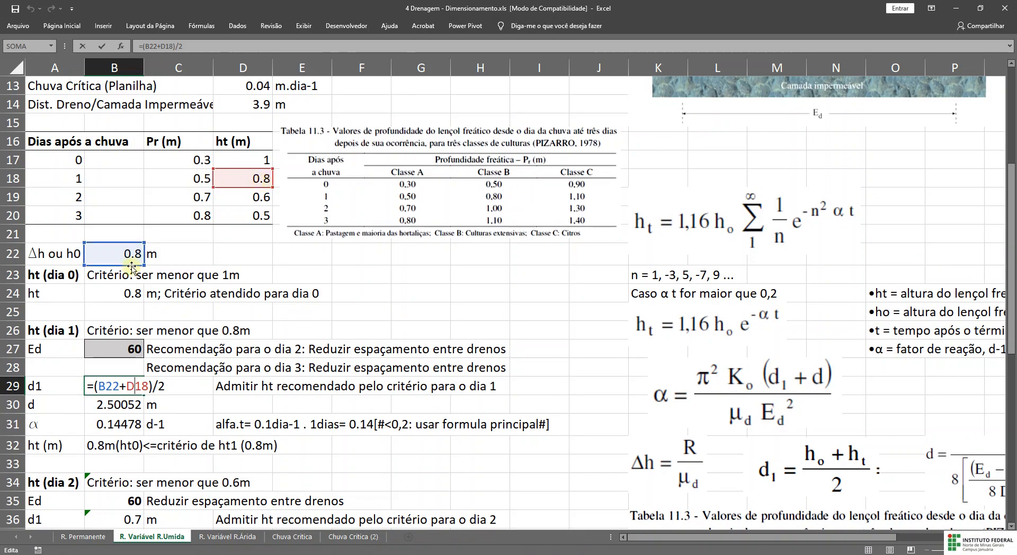
scroll(236, 187, "down", 1)
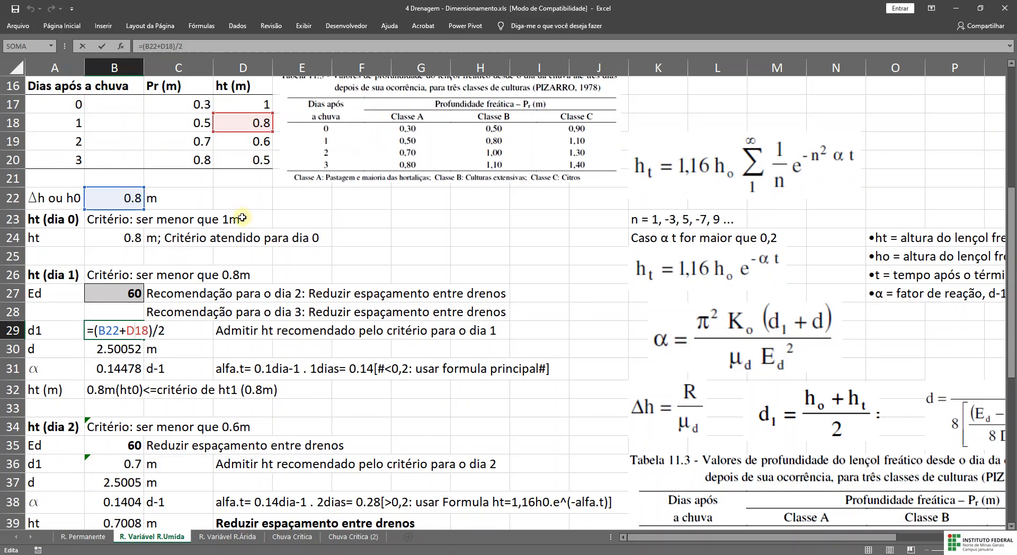
key("Return")
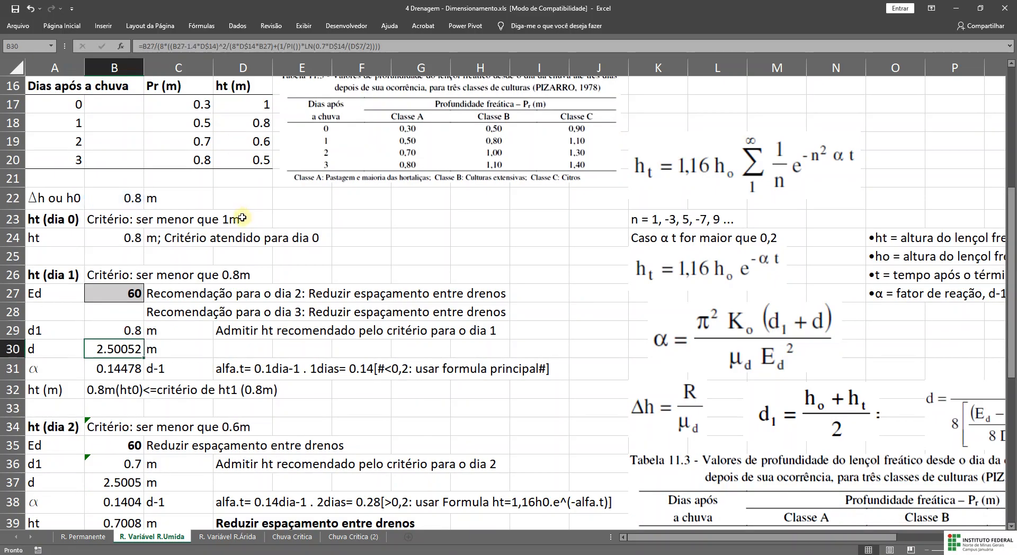
key("Up")
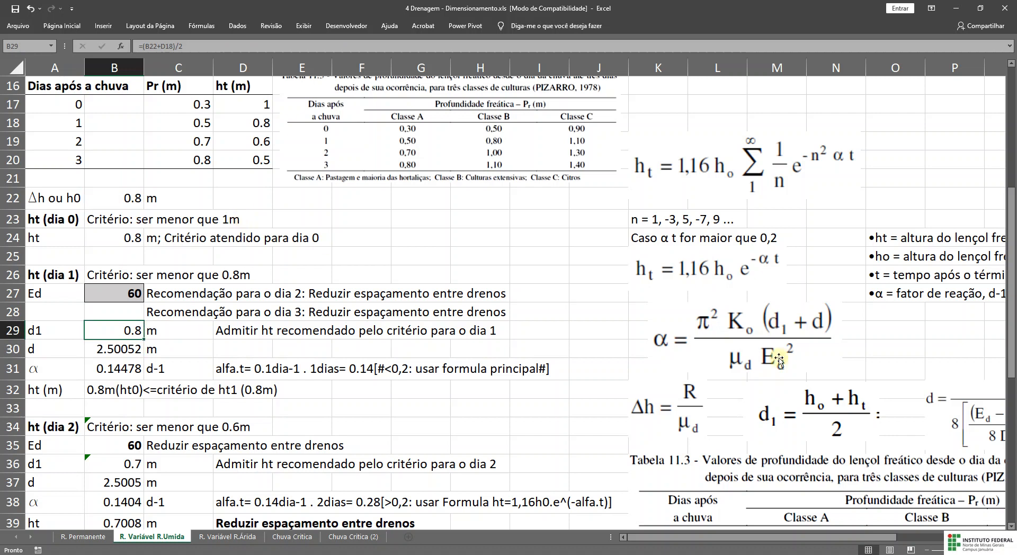
- Examine the day 1 equivalent depth d in B30 alongside its equation image and the drain cross-section diagram
mouse_move(827, 538)
left_mouse_down()
mouse_move(872, 533)
mouse_move(836, 536)
left_mouse_up()
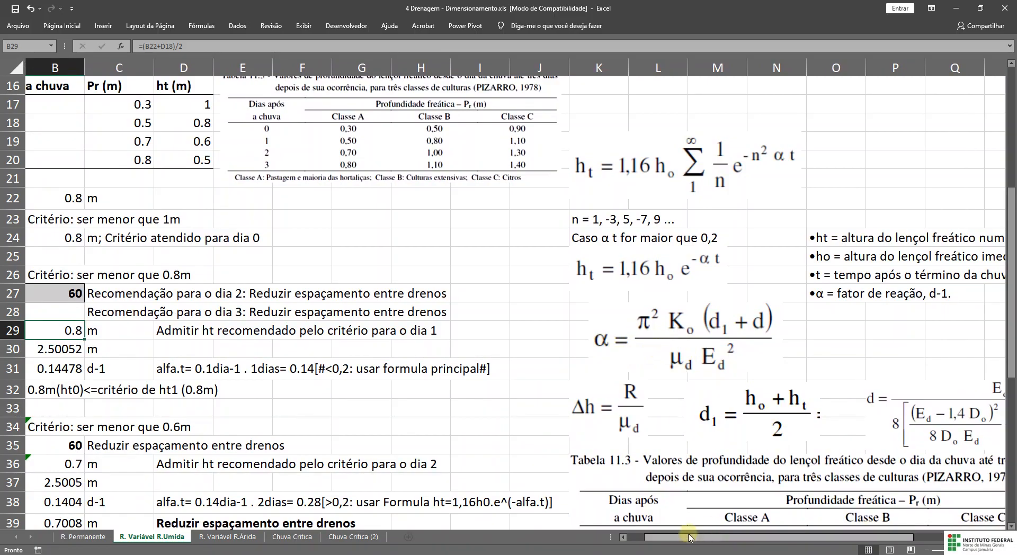
left_click_drag(688, 536, 672, 536)
left_click(66, 352)
left_click(112, 352)
left_click_drag(753, 538, 835, 535)
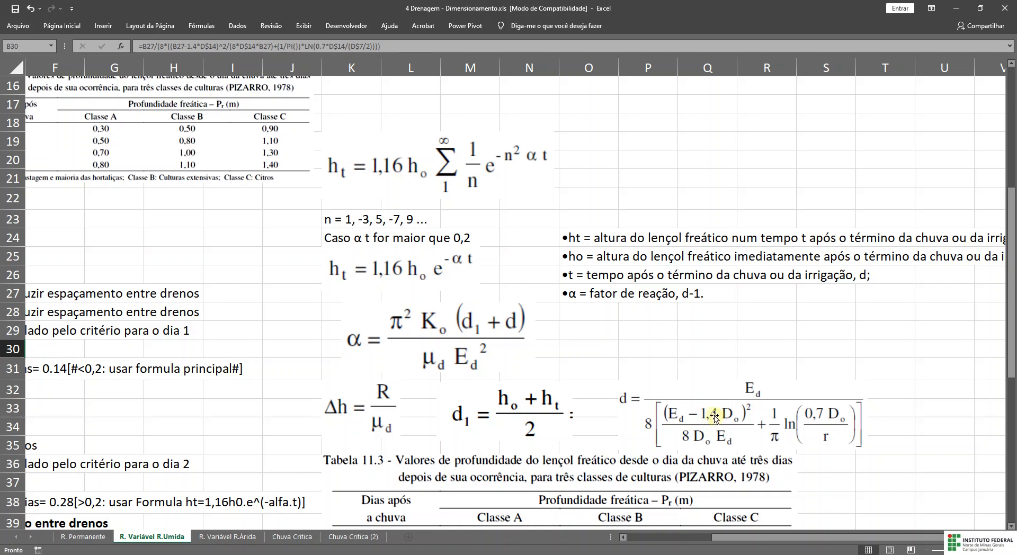
scroll(582, 299, "up", 5)
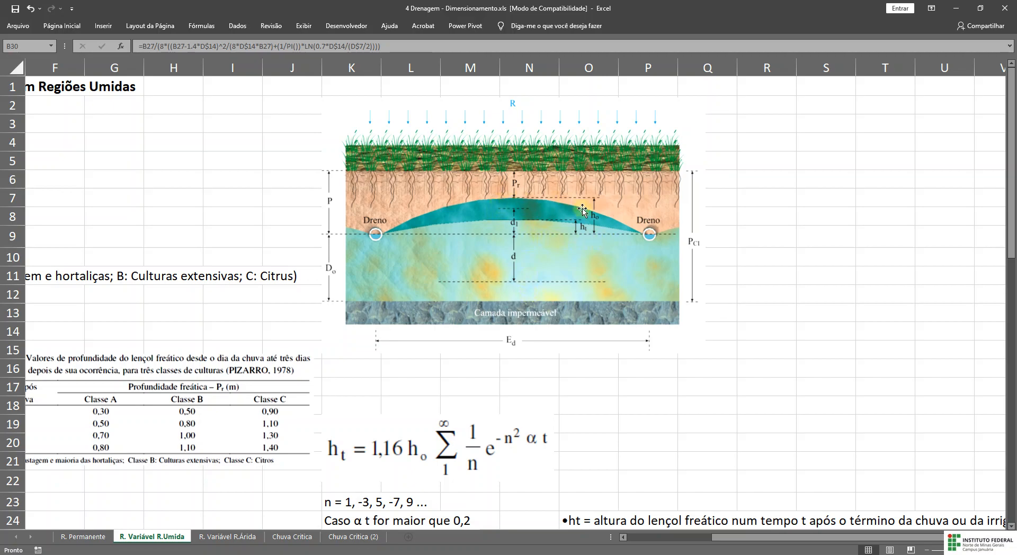
scroll(640, 231, "down", 2)
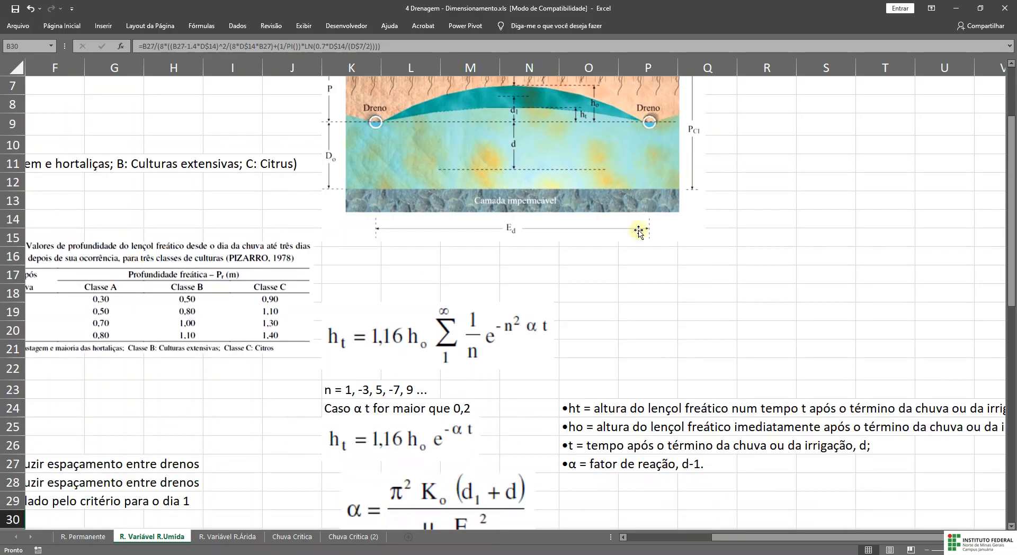
scroll(640, 231, "down", 4)
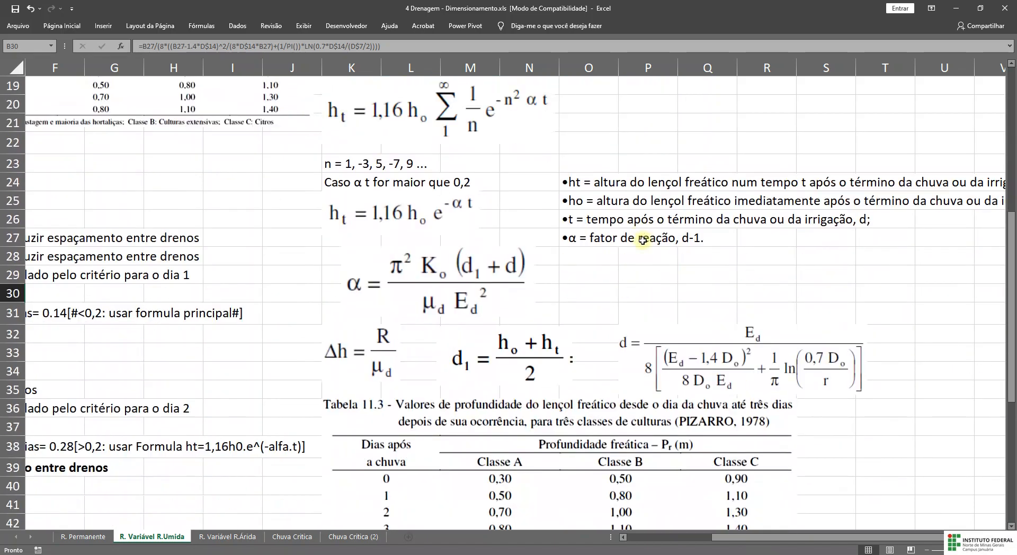
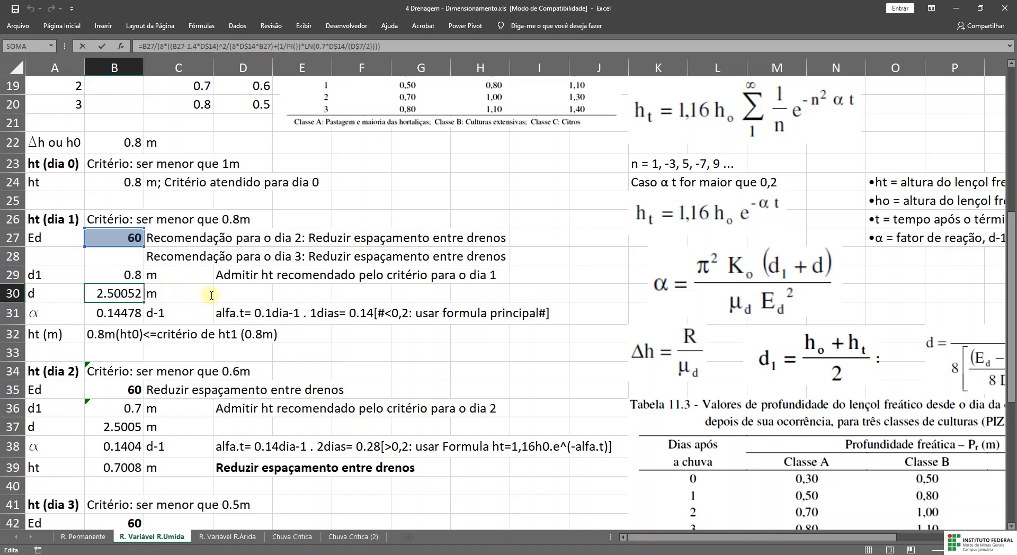
- Trace the B30 formula's references to the drain spacing, impermeable layer distance and pipe diameter cells, leaving the formula as it is
scroll(226, 353, "up", 5)
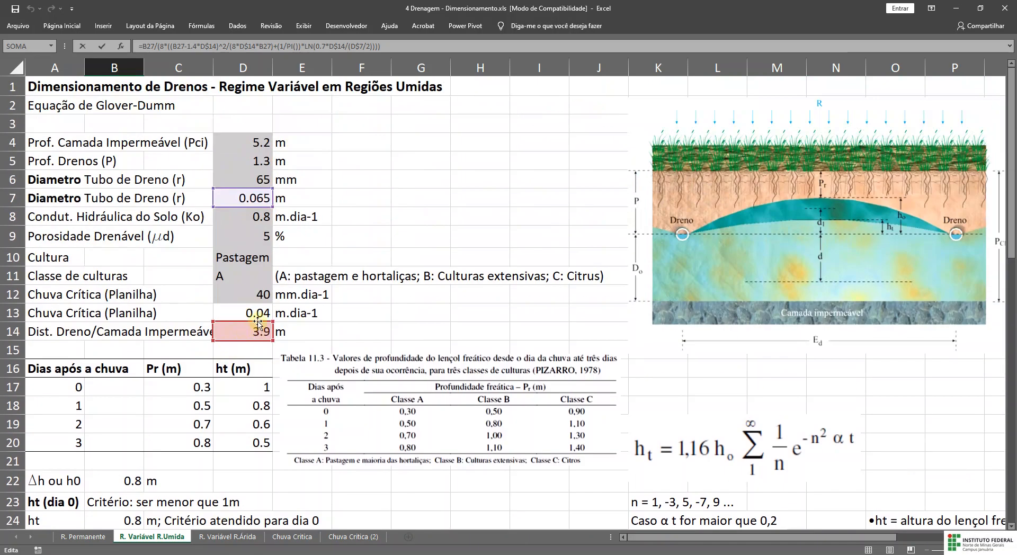
scroll(257, 335, "down", 4)
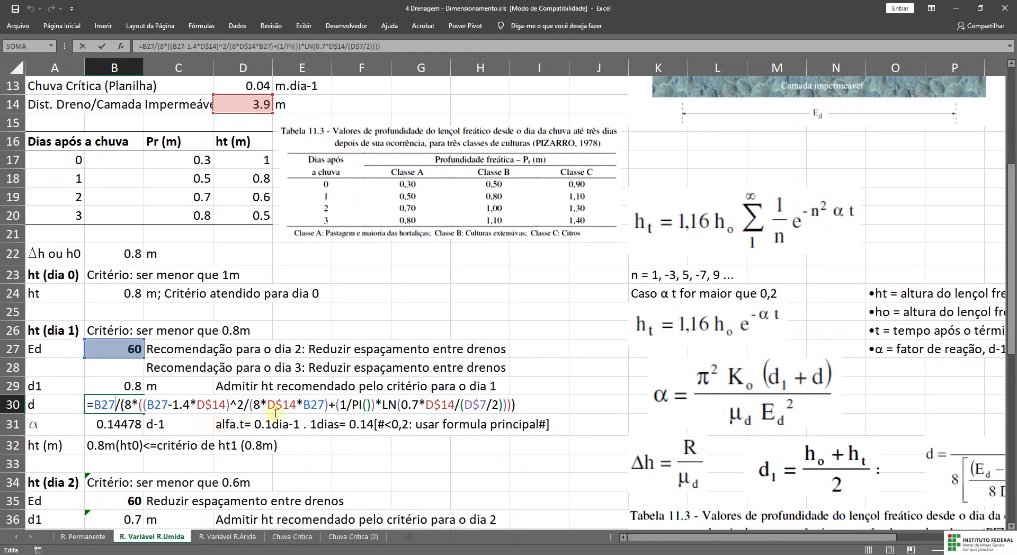
scroll(320, 407, "up", 4)
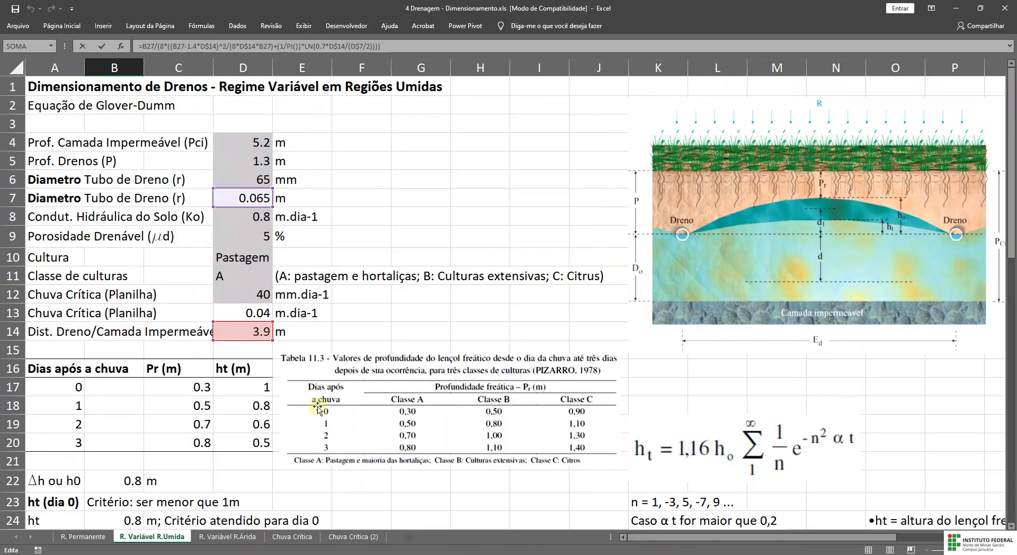
scroll(318, 408, "down", 3)
scroll(319, 424, "down", 2)
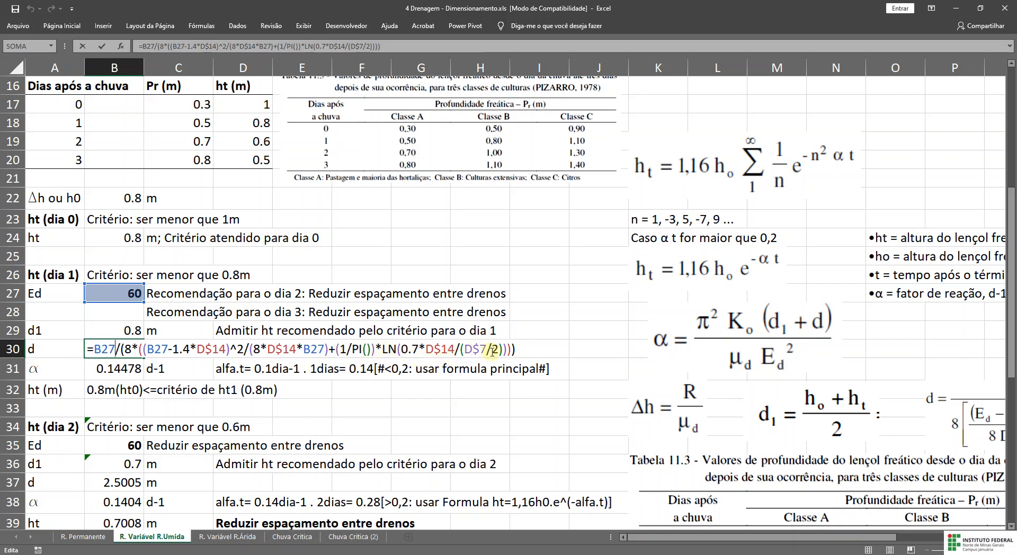
scroll(490, 352, "up", 4)
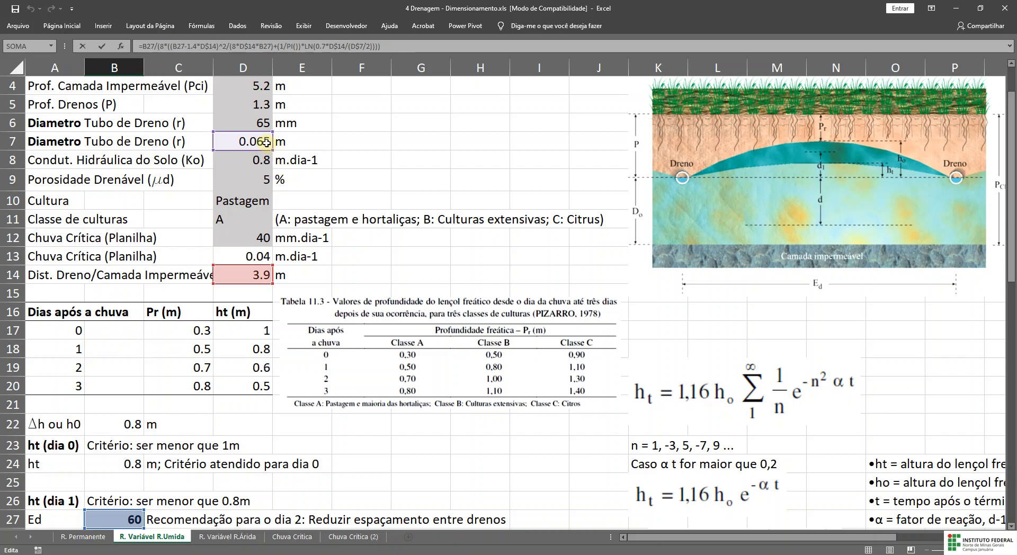
scroll(266, 142, "down", 7)
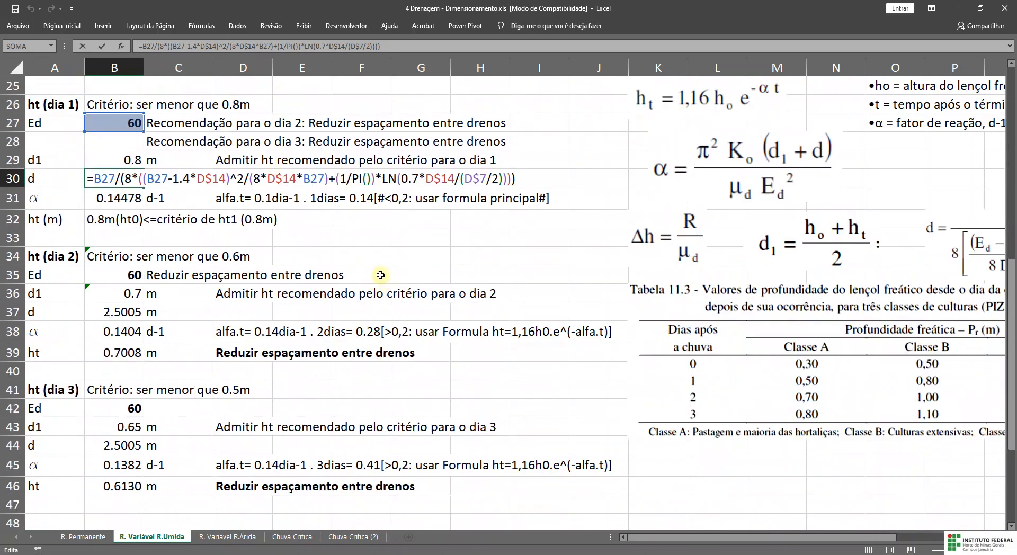
scroll(329, 222, "up", 7)
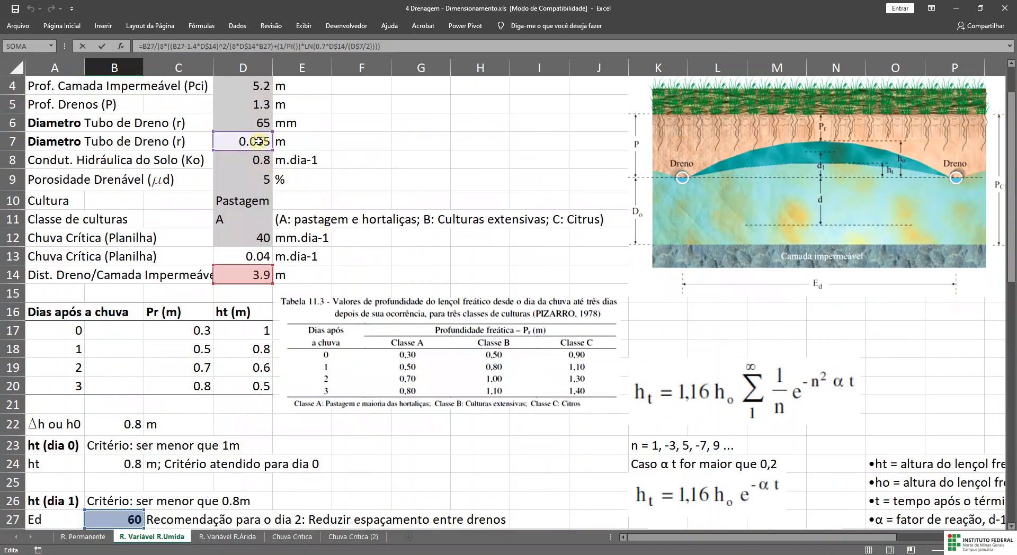
scroll(258, 142, "down", 7)
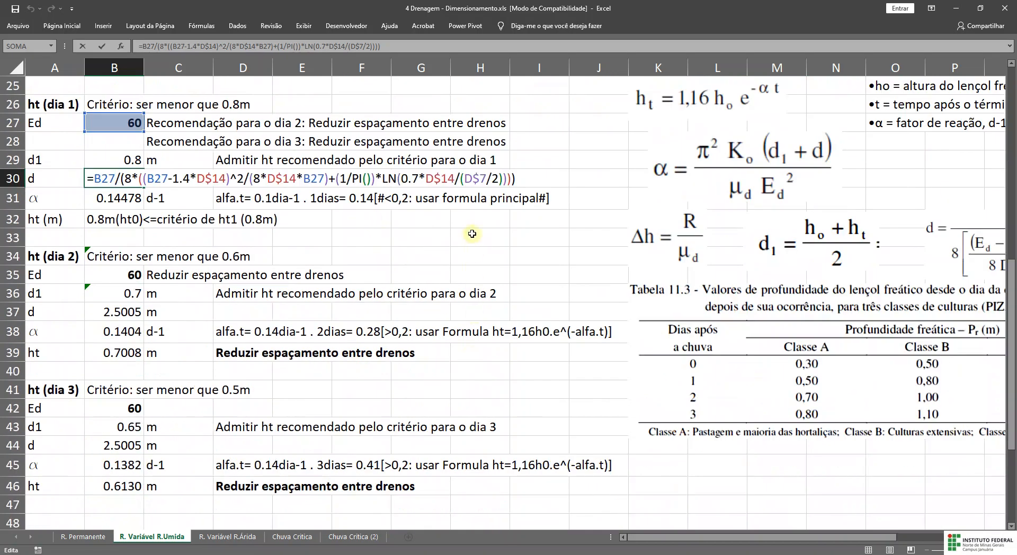
key("Return")
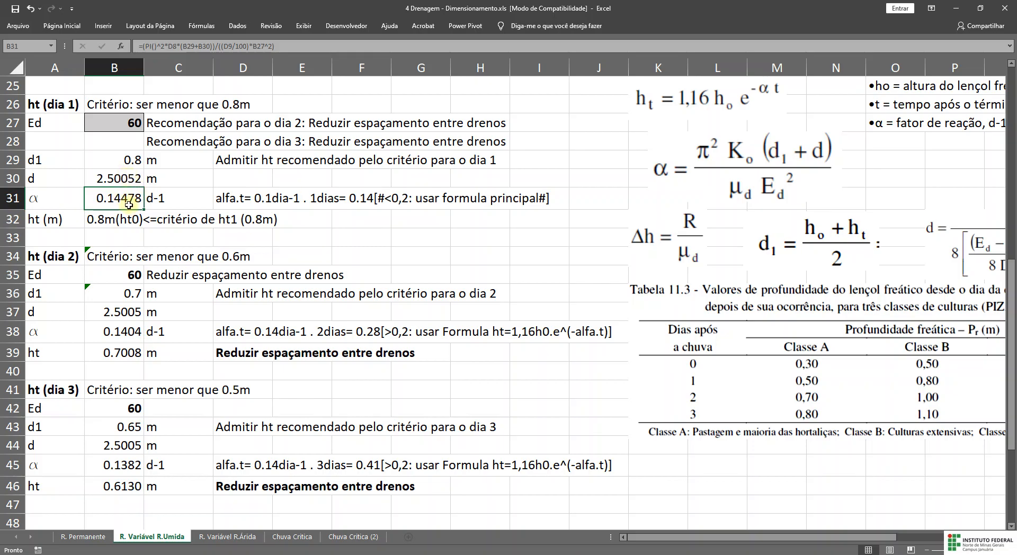
- Inspect the day 1 d1 cell B29 and the reaction factor α formula in B31
left_click(113, 159)
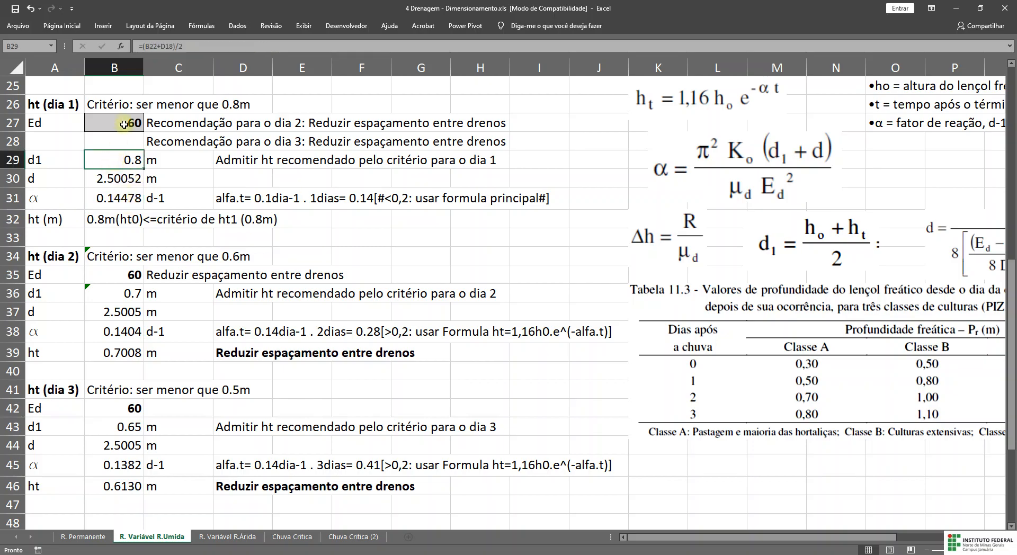
left_click(121, 198)
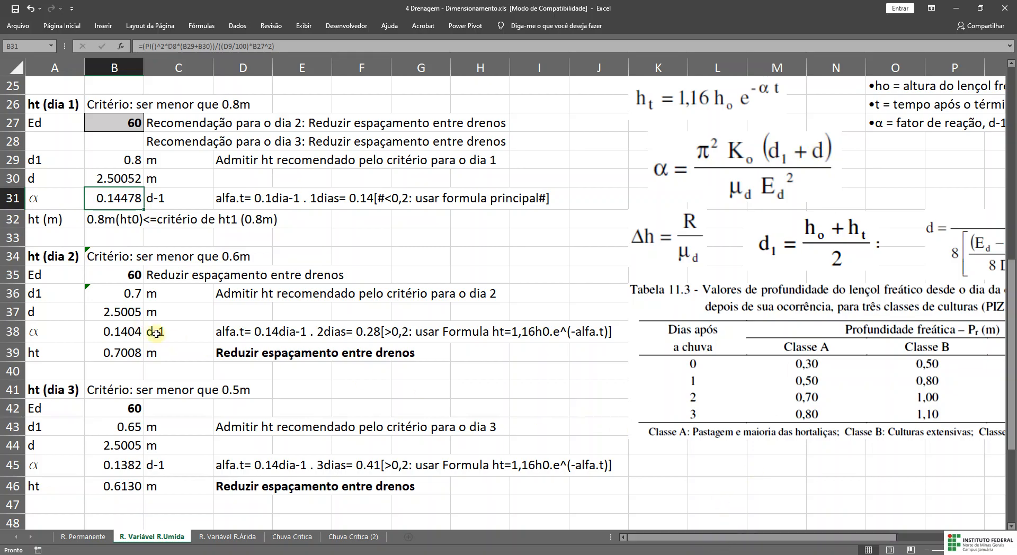
- Trace the cells referenced by the day 1 reaction factor α formula in B31
double_click(118, 198)
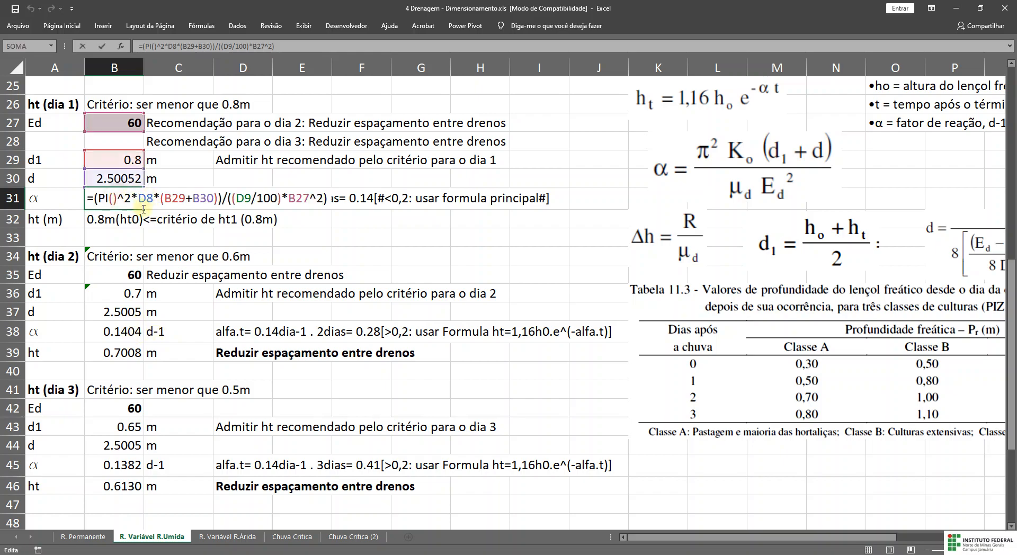
scroll(146, 206, "up", 2)
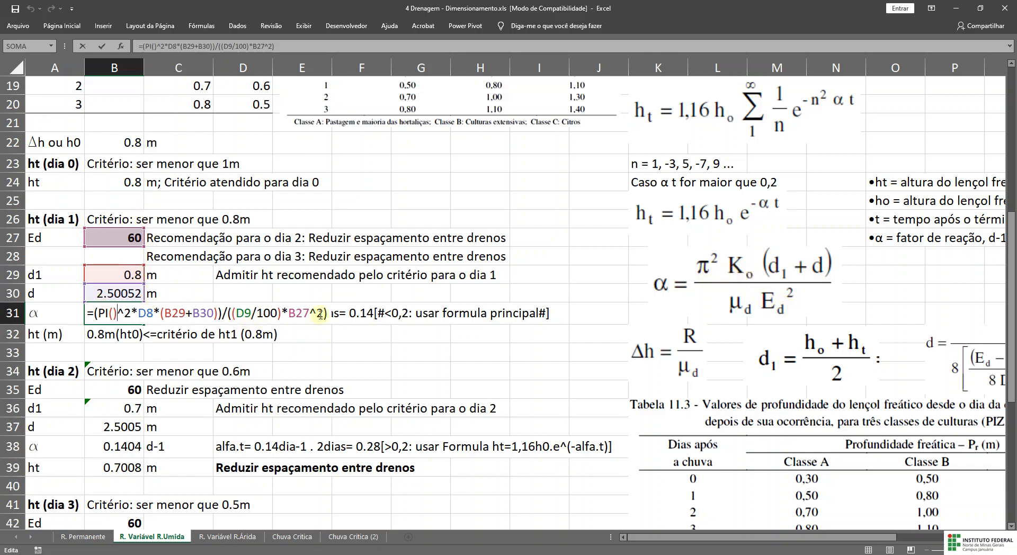
key("Return")
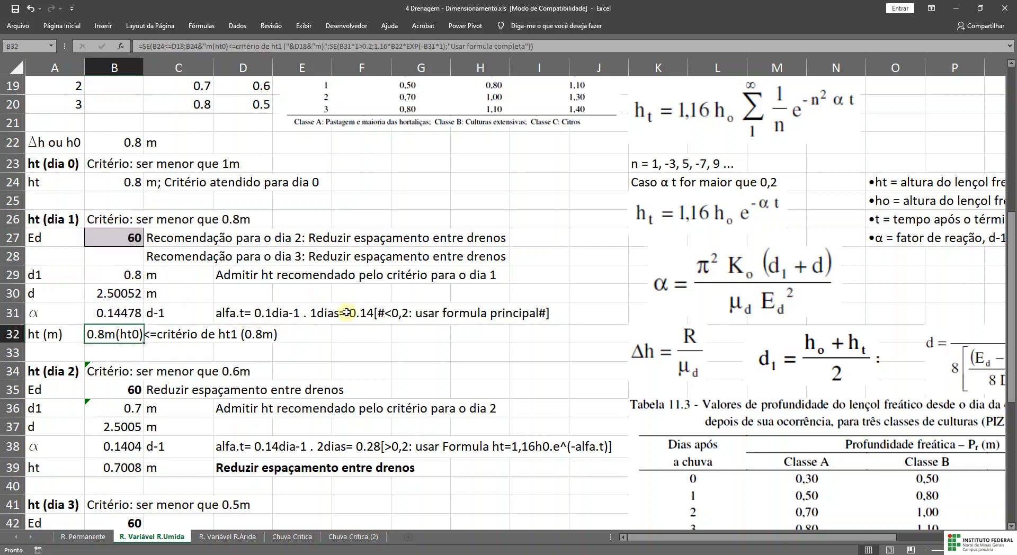
left_click(107, 315)
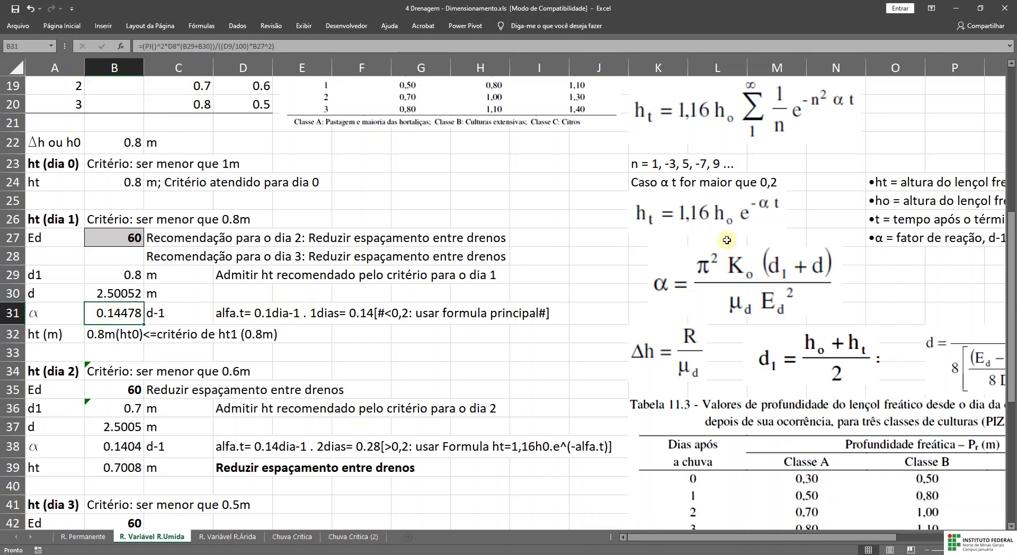
- Examine the Glover-Dumm summation equation for ht and the simplified equation image for αt greater than 0.2
scroll(707, 225, "up", 1)
scroll(708, 225, "up", 1)
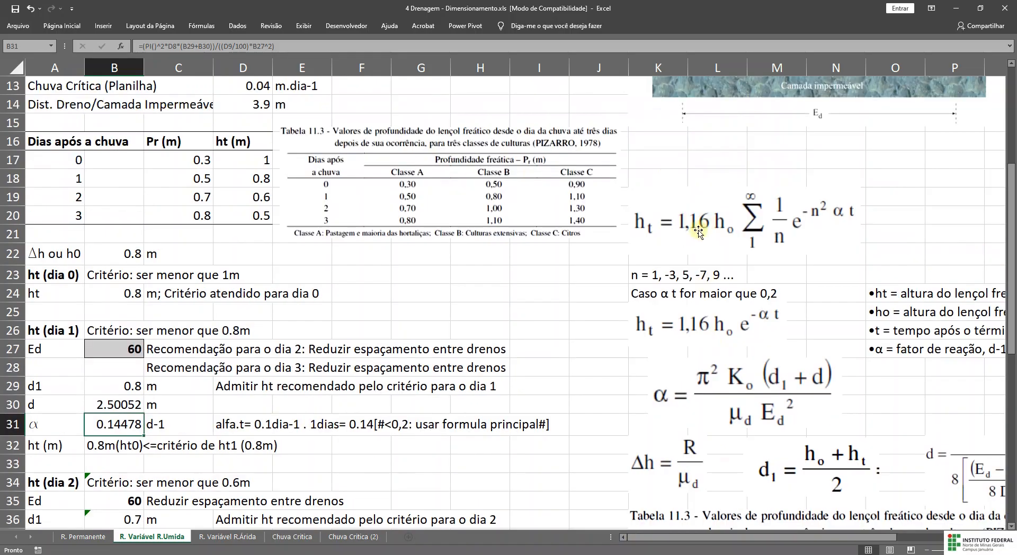
scroll(353, 241, "up", 4)
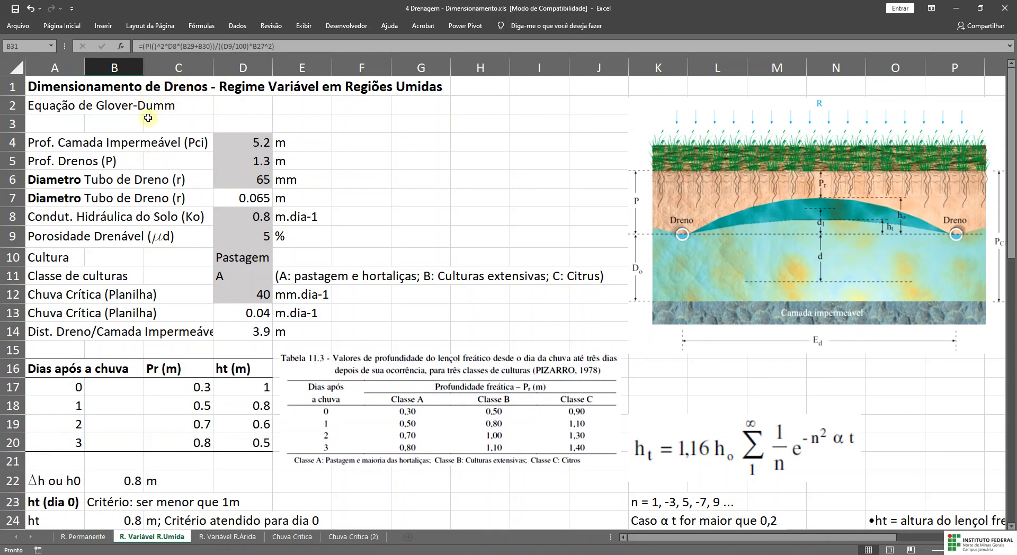
scroll(290, 157, "down", 2)
scroll(419, 324, "down", 5)
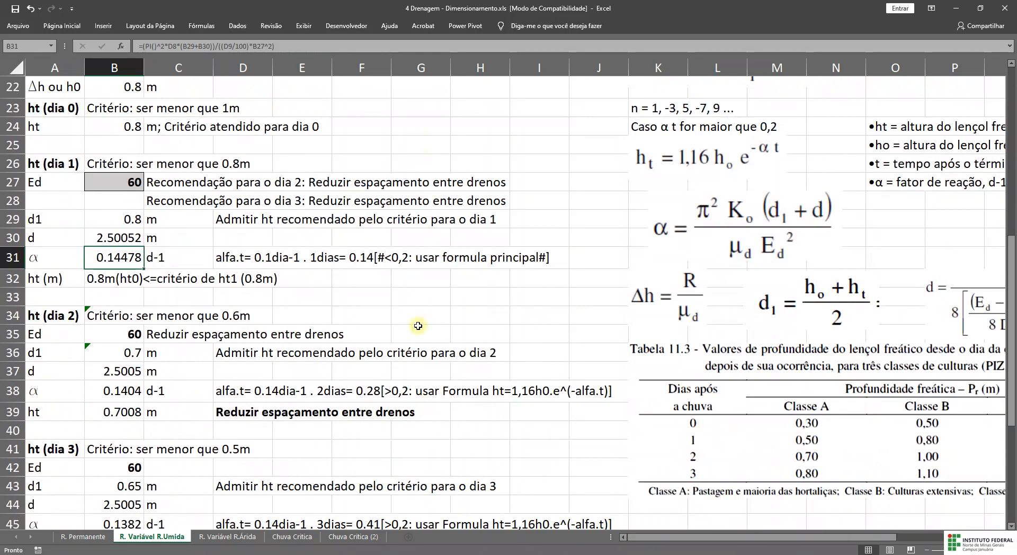
scroll(423, 326, "up", 2)
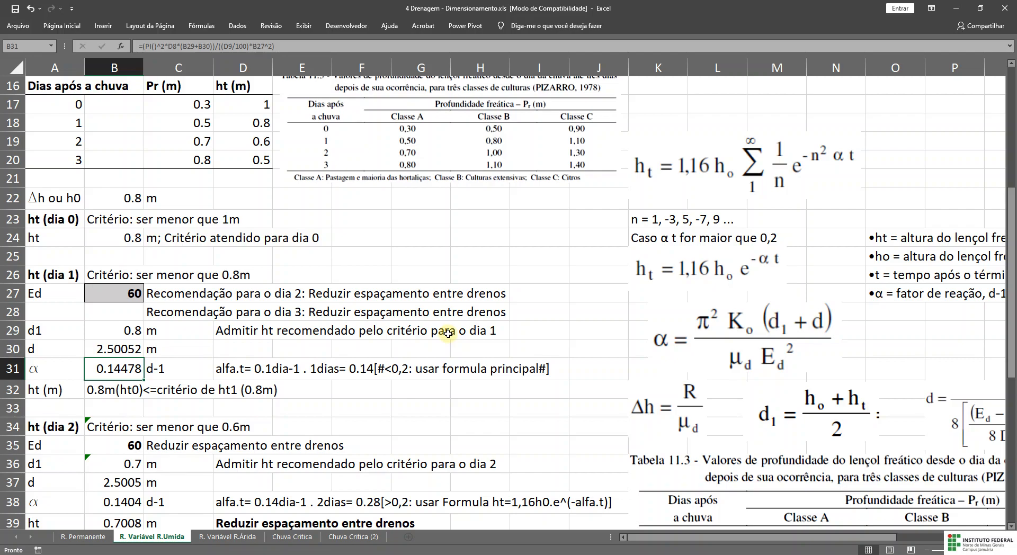
left_click(683, 172)
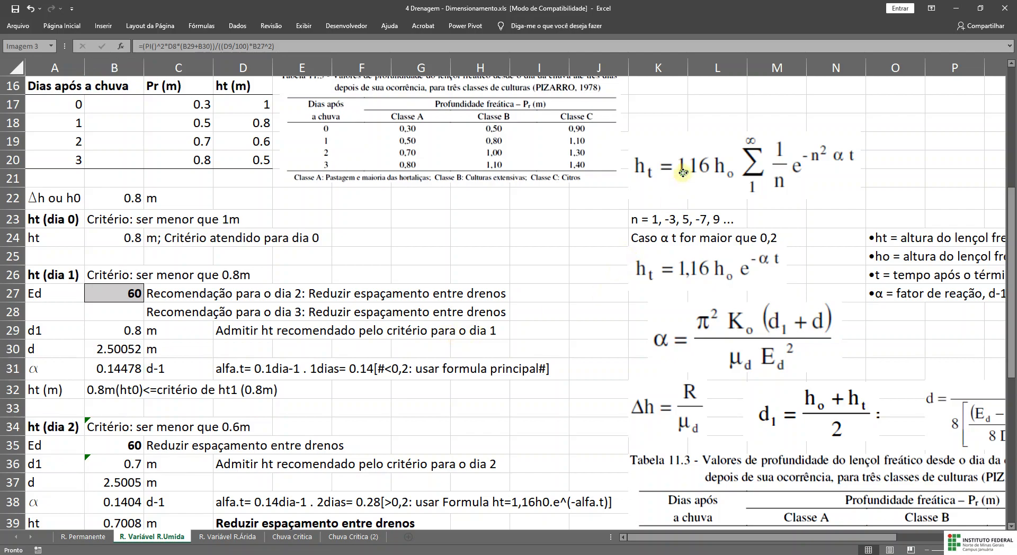
left_click(709, 283)
left_click(697, 184)
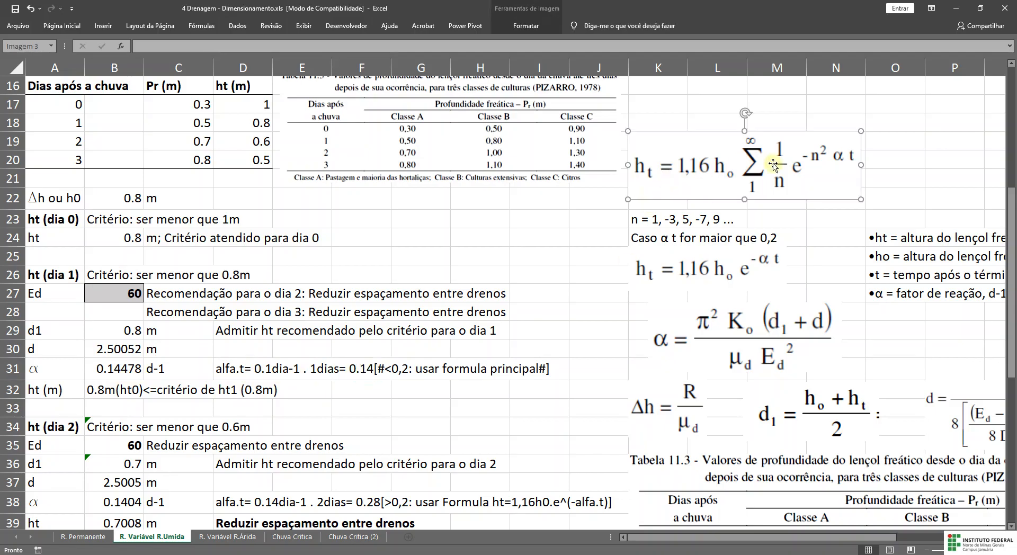
- Examine the day 1 ht formula in B32 against the summation equation image and the day 1 ht criterion in D18
left_click(102, 387)
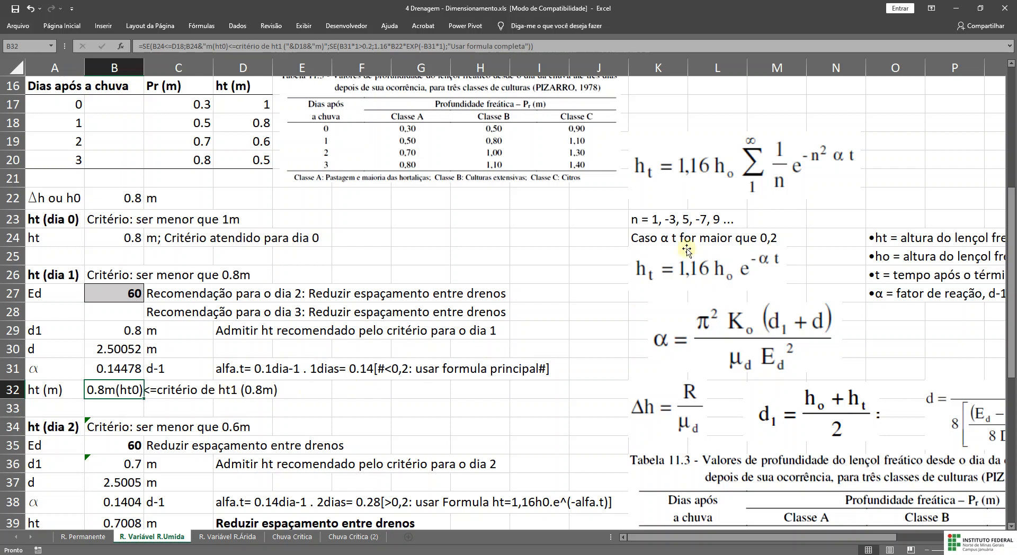
left_click(723, 160)
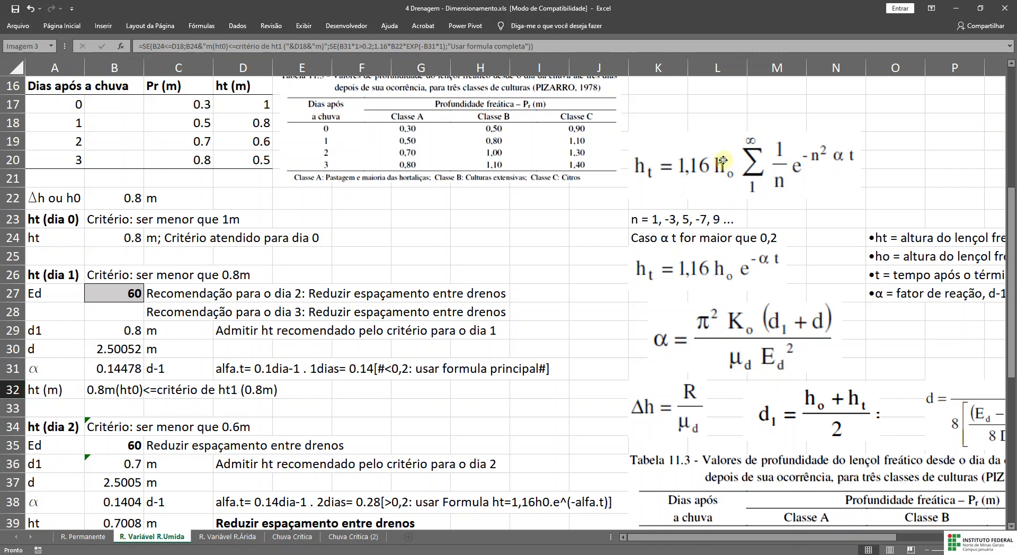
left_click(307, 387)
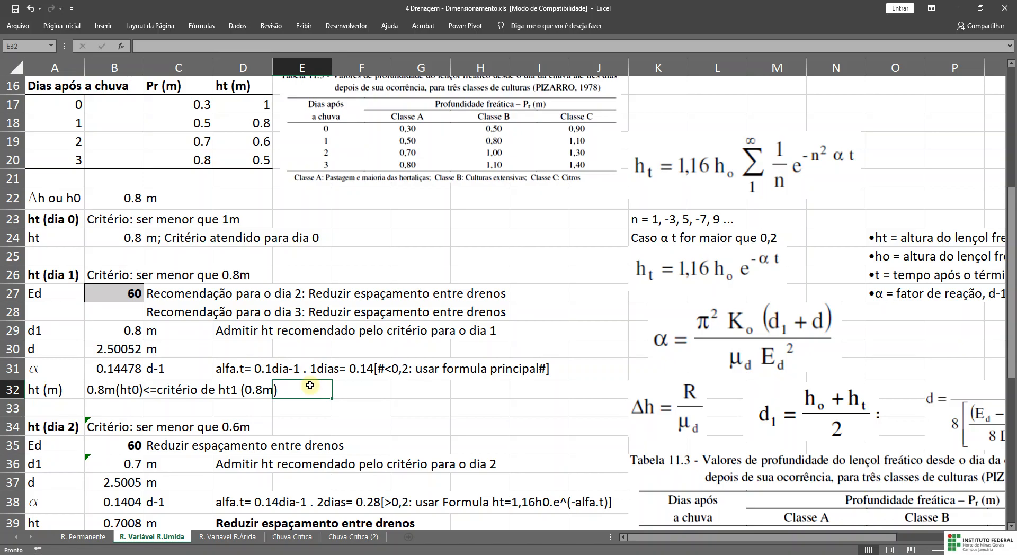
left_click(105, 391)
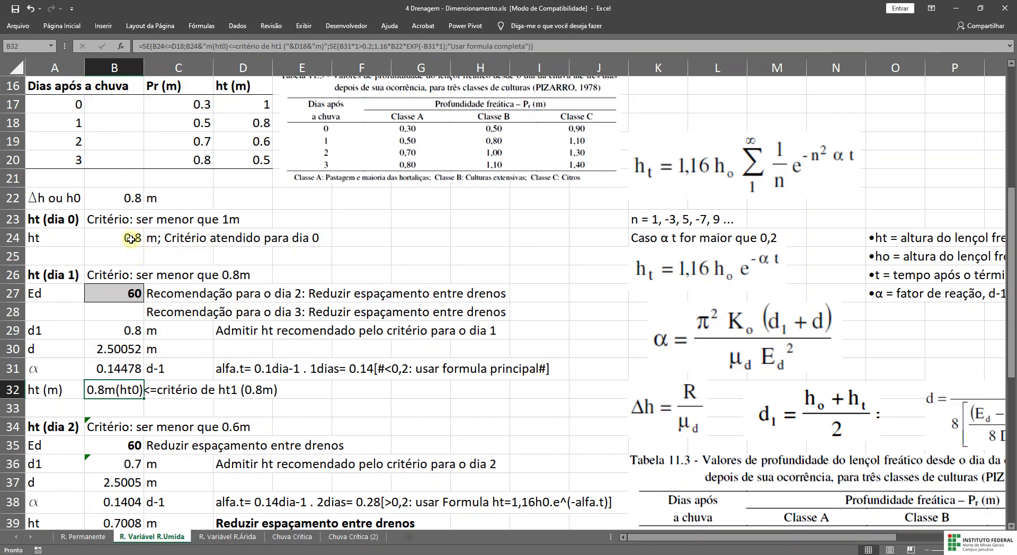
left_click(258, 123)
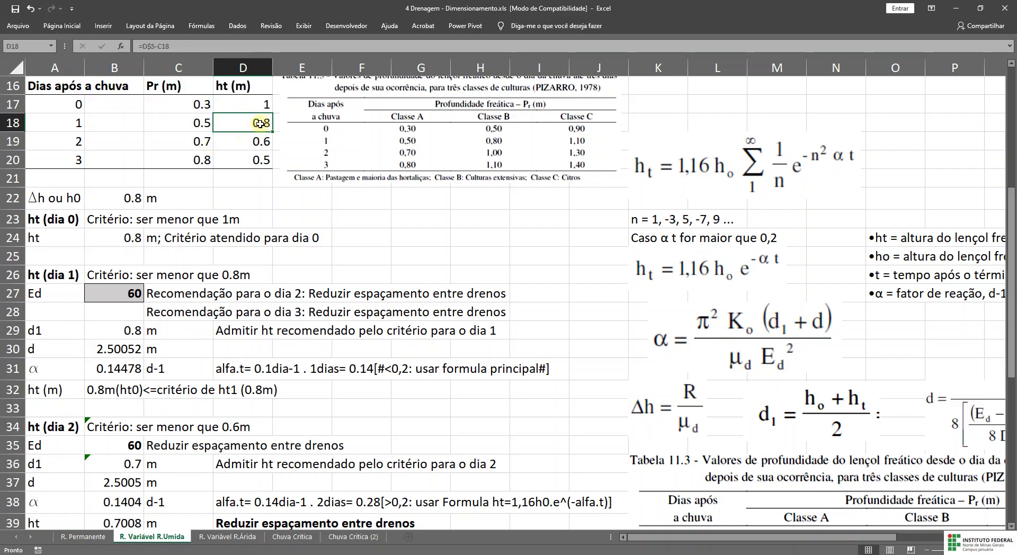
left_click(111, 392)
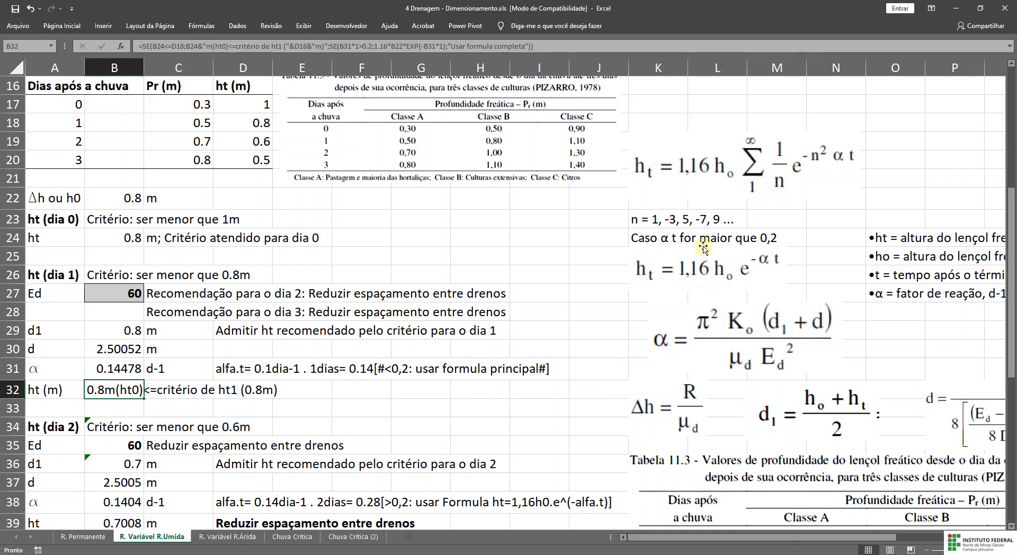
left_click(704, 188)
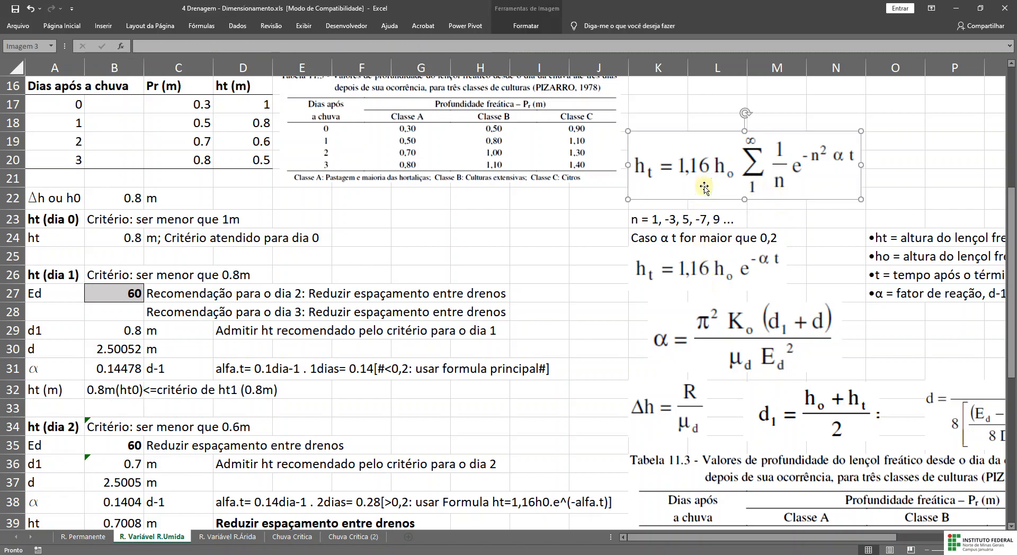
left_click(303, 390)
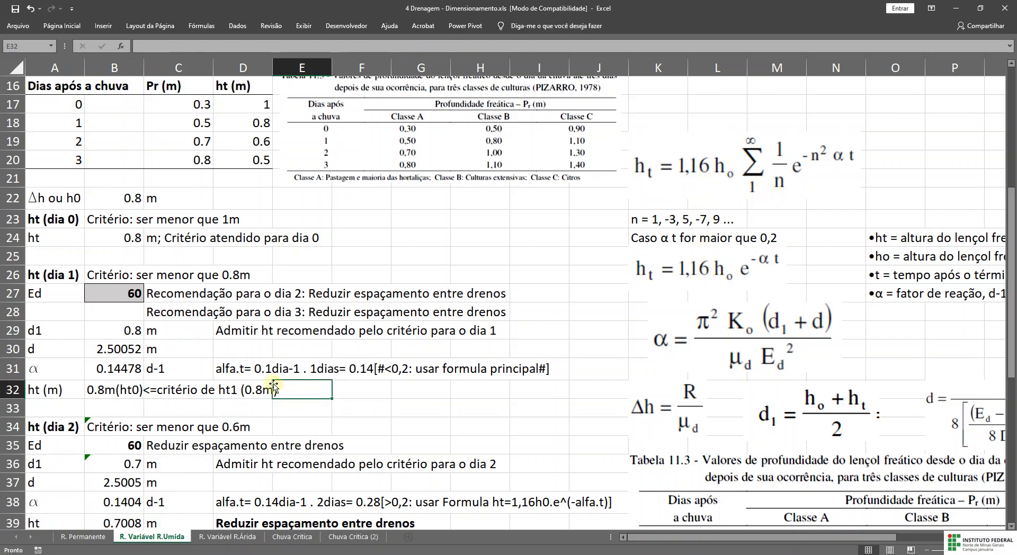
left_click(108, 391)
- Inspect the day 2 criterion formula in B34 and its source ht value in D19
scroll(116, 389, "down", 3)
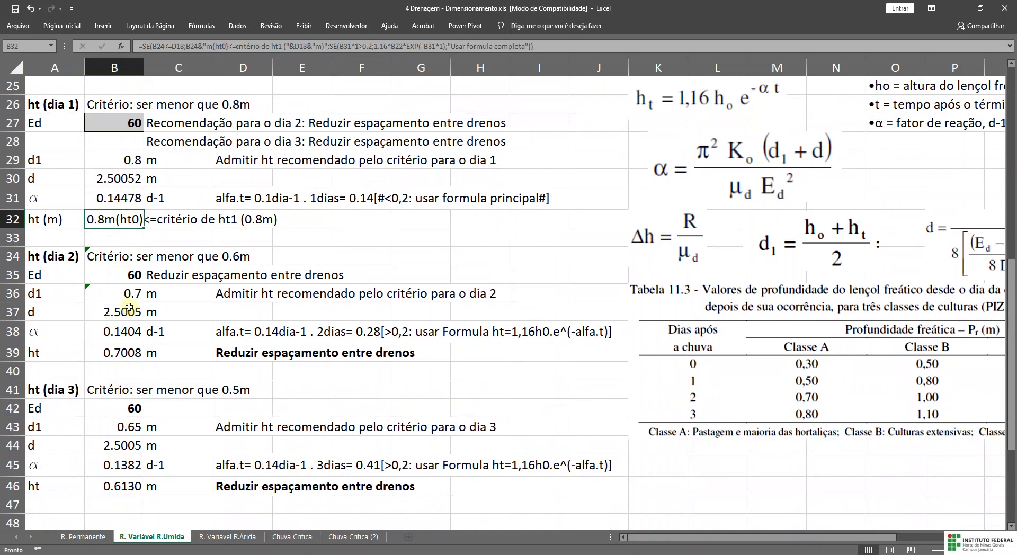
left_click(96, 259)
scroll(159, 268, "up", 5)
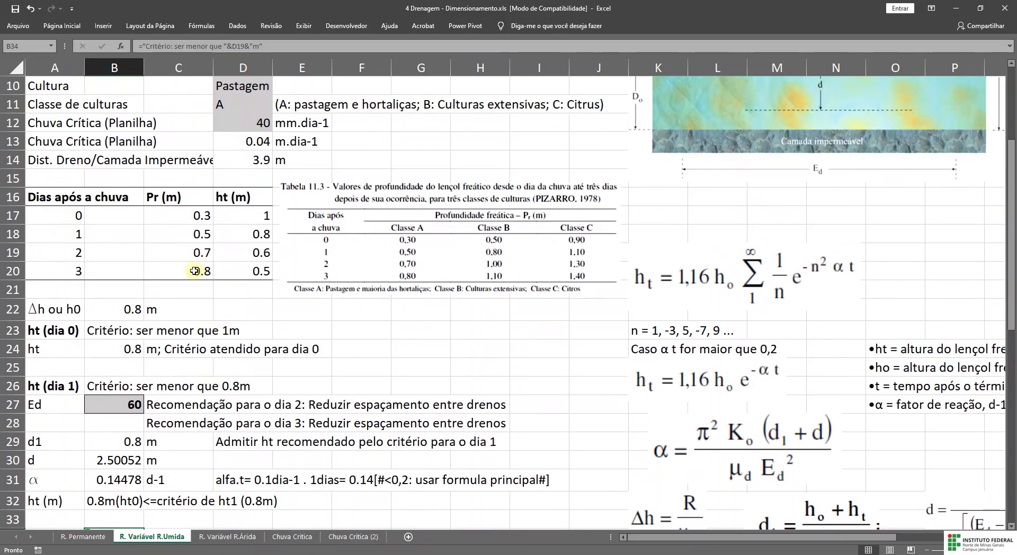
left_click(248, 253)
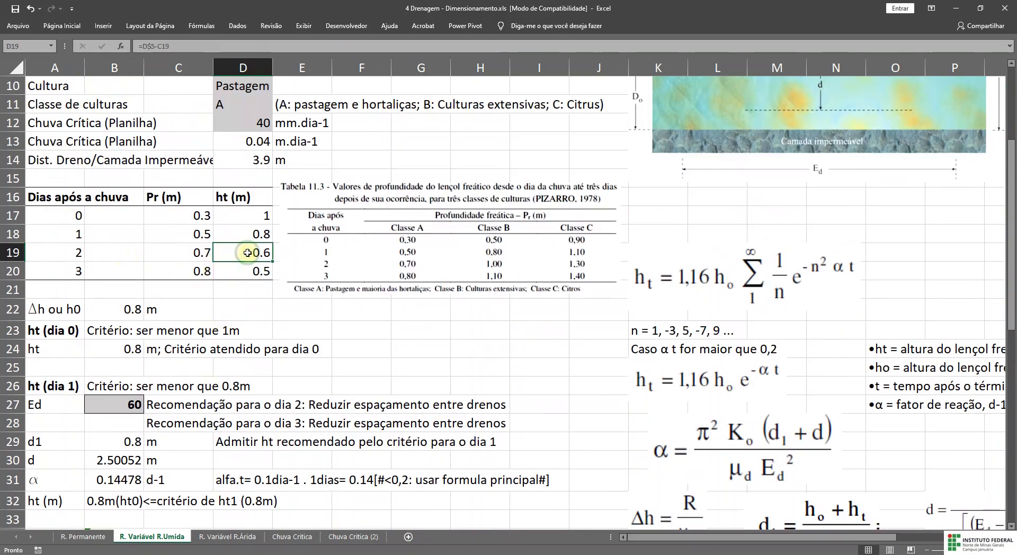
- Compare the day 1 drain spacing input in B27 with the day 2 spacing reference in B35
scroll(247, 253, "down", 10)
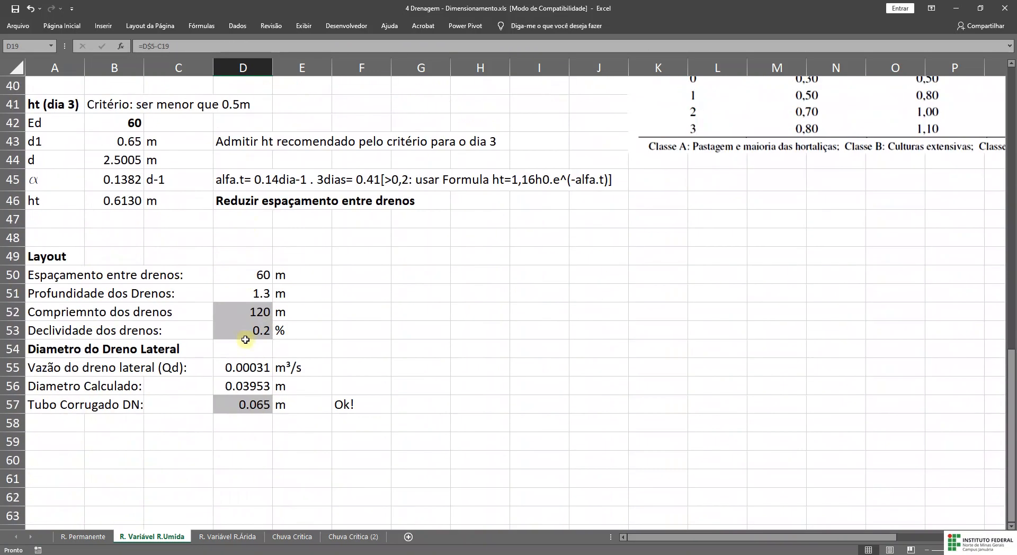
scroll(245, 340, "up", 5)
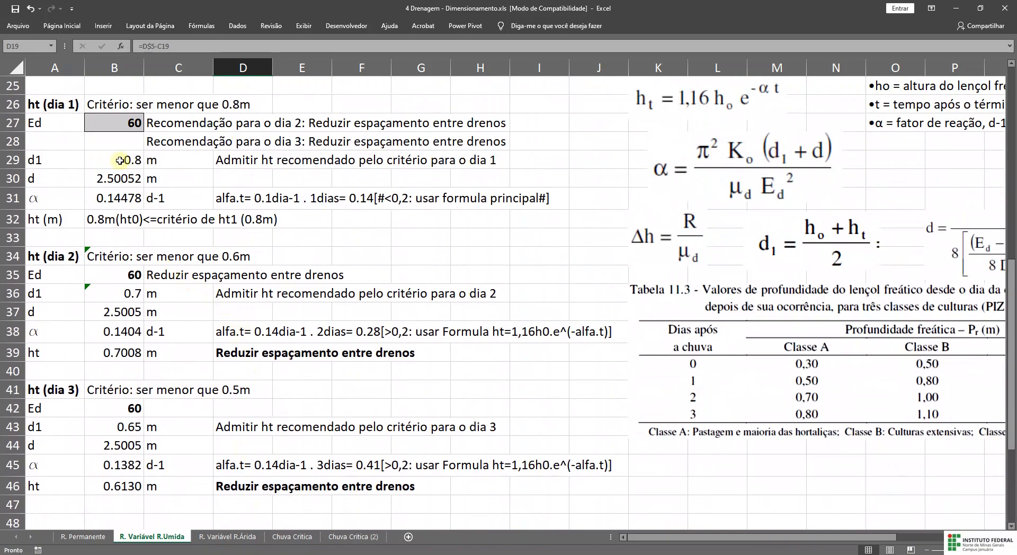
left_click(128, 123)
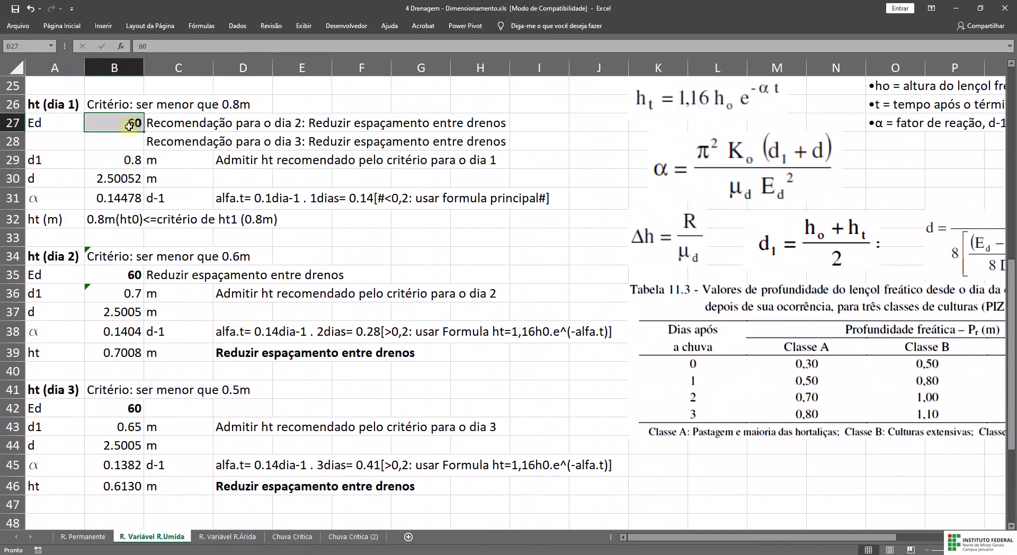
left_click(122, 256)
left_click(120, 276)
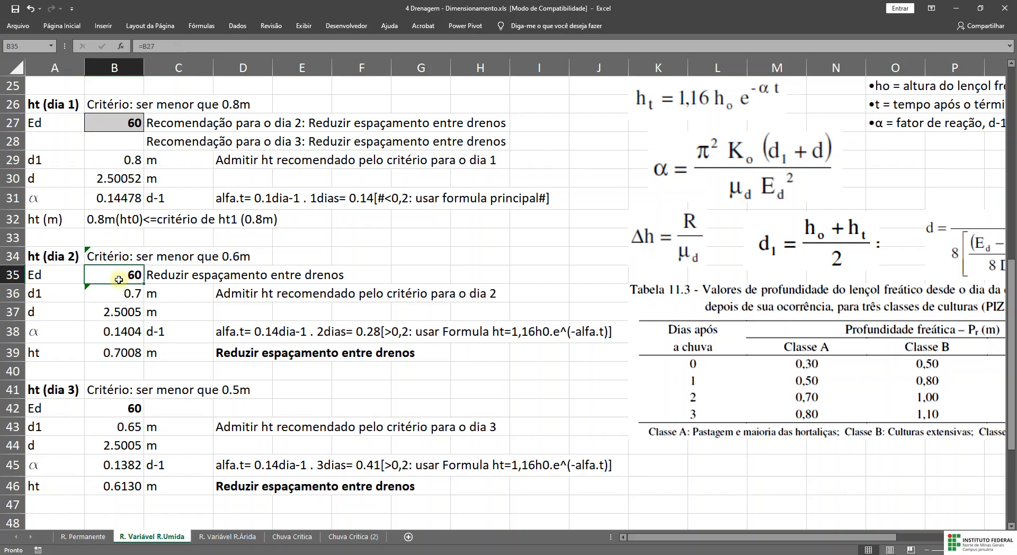
- Examine the day 2 d1 formula in B36 alongside the d1 equation image and the ht criteria table
left_click(124, 293)
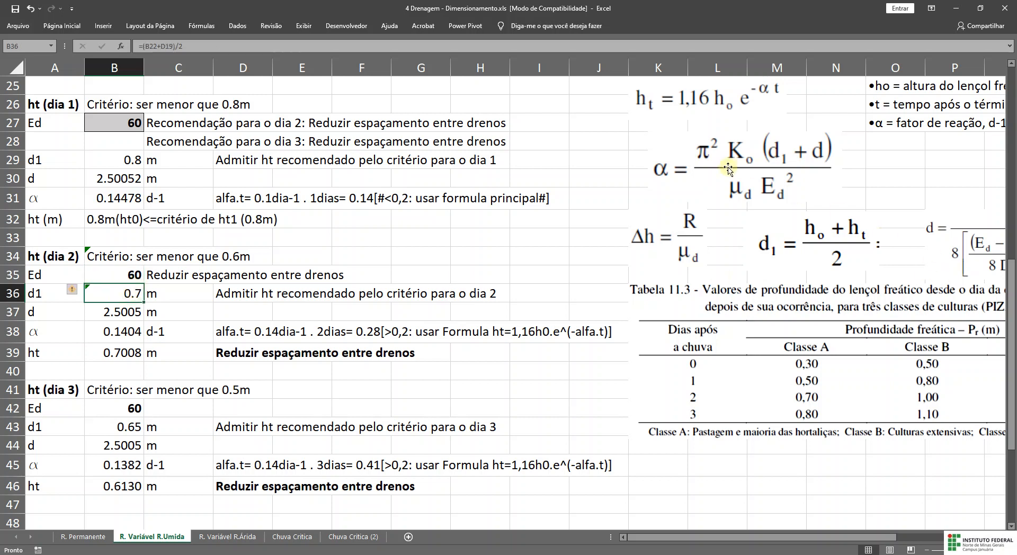
scroll(728, 220, "up", 3)
scroll(737, 228, "down", 2)
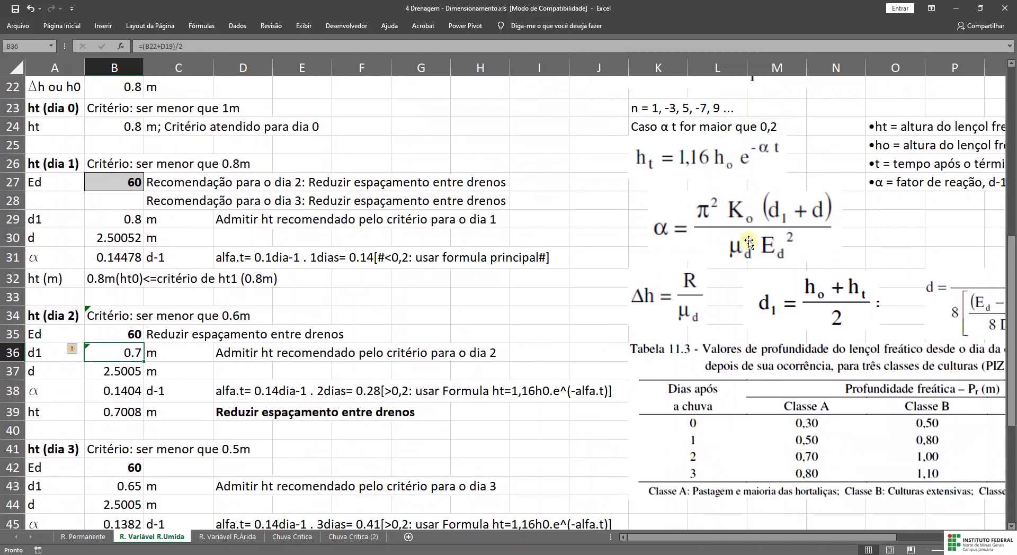
left_click(822, 305)
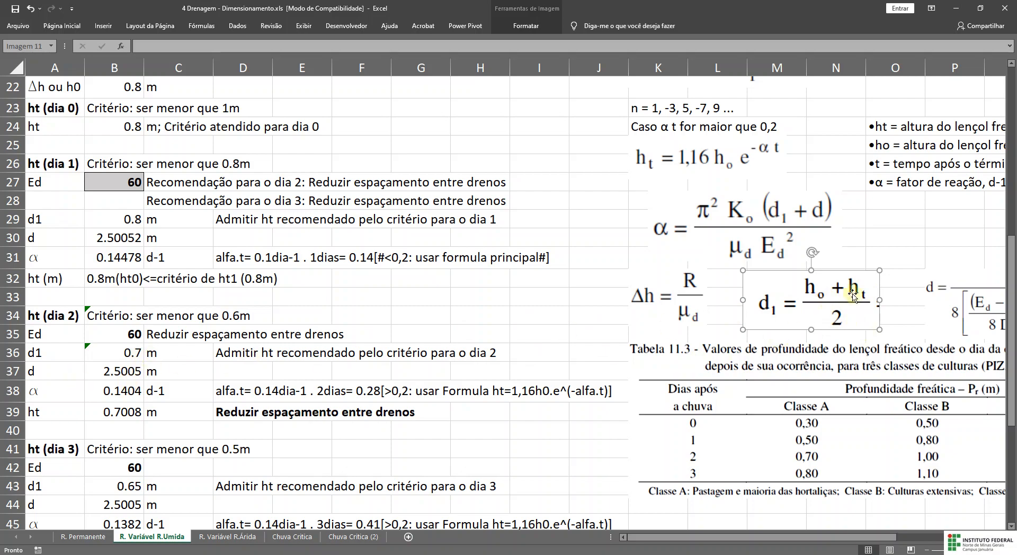
scroll(394, 339, "up", 4)
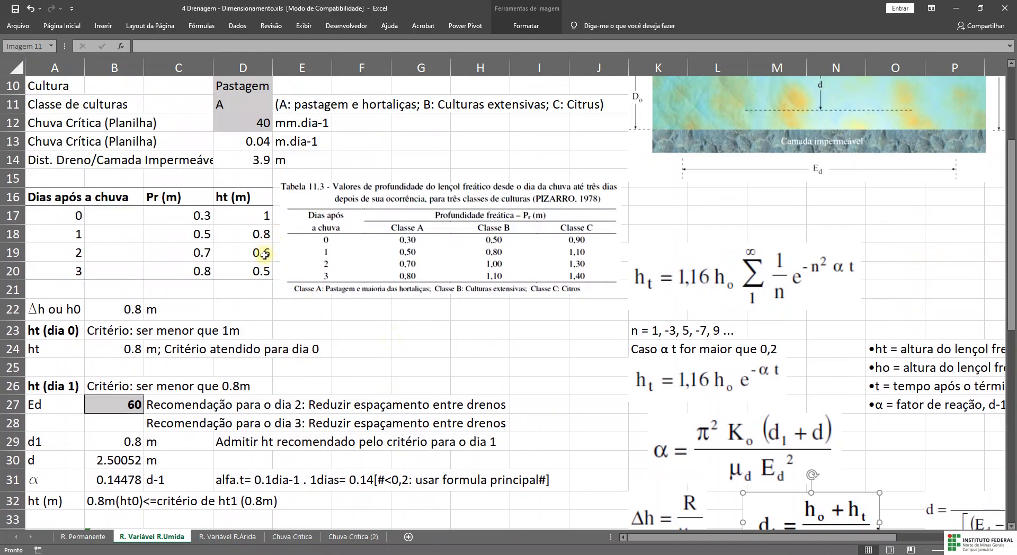
scroll(264, 256, "down", 6)
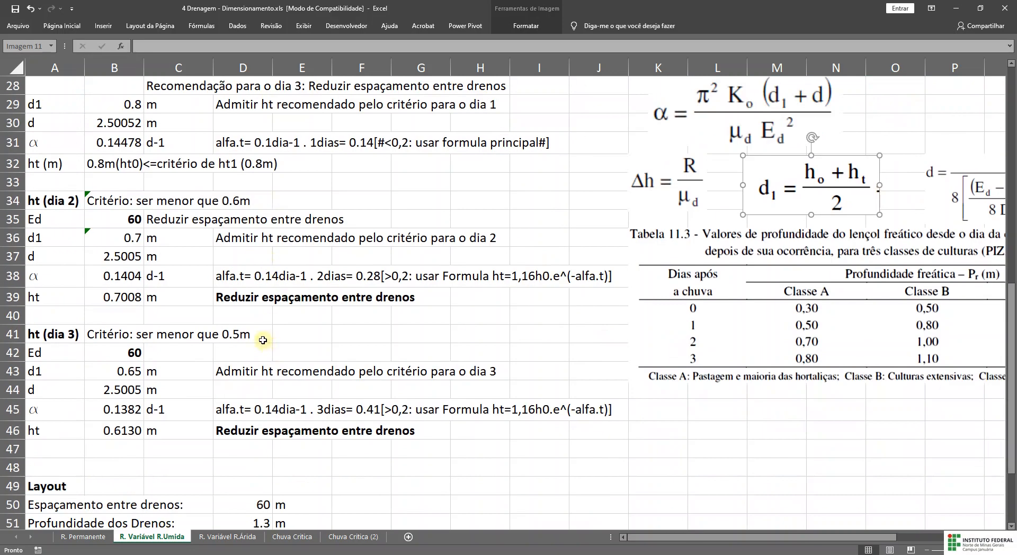
- Trace the B36 formula's references to the h0 cell B22 and the day 2 ht cell D19
left_click(139, 238)
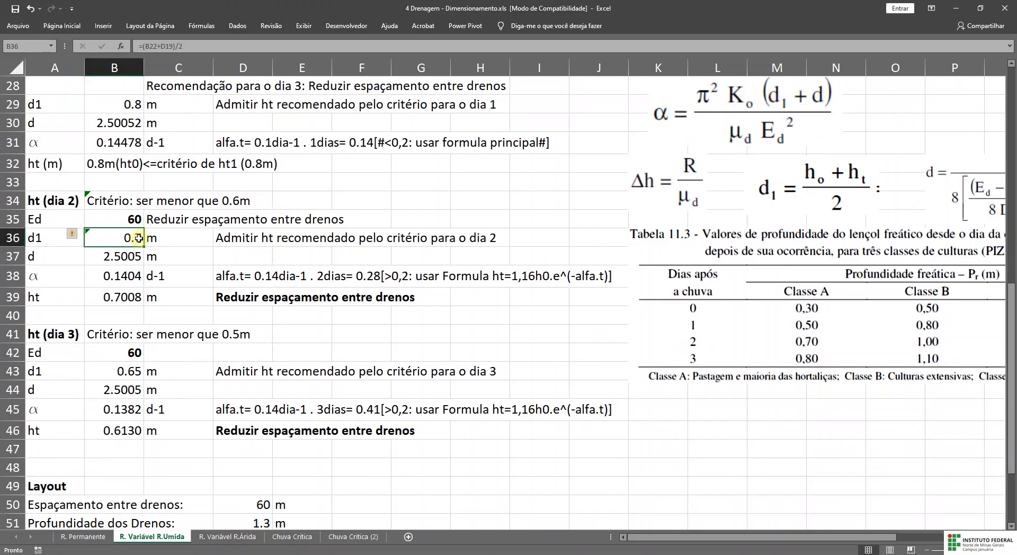
double_click(139, 238)
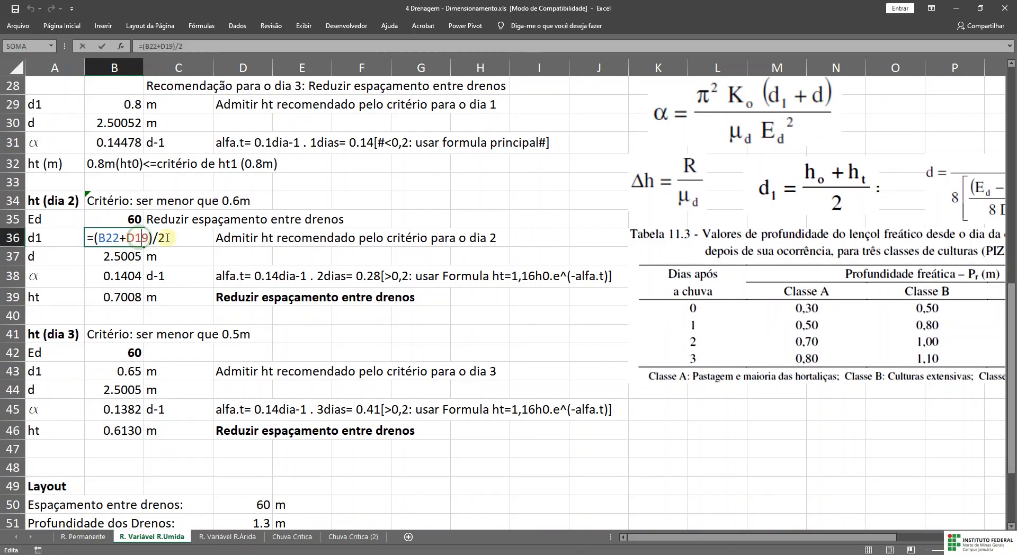
scroll(268, 233, "up", 4)
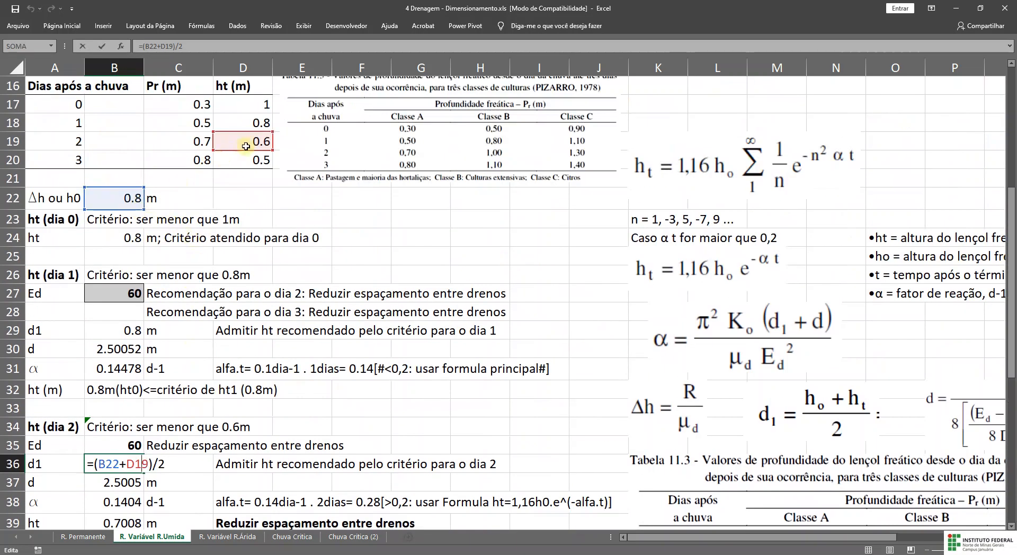
scroll(246, 159, "down", 7)
scroll(265, 217, "up", 3)
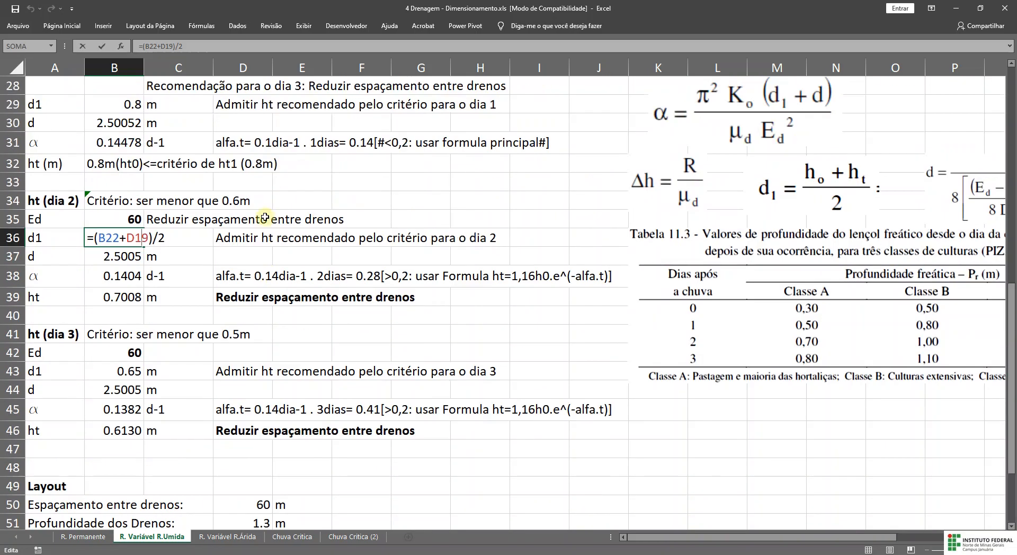
key("Return")
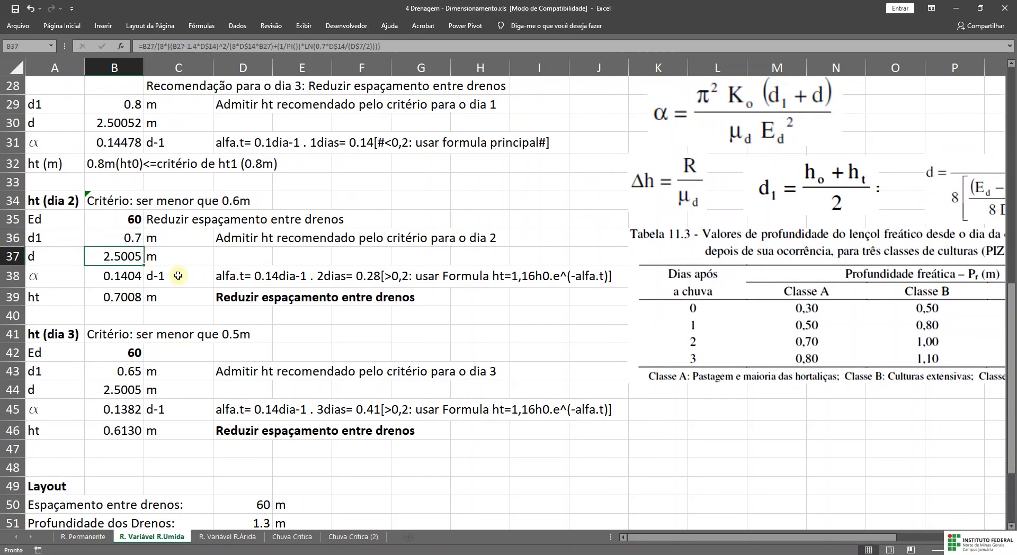
- Compare the day 2 d formula in B37 with the full d equation image
left_click(978, 192)
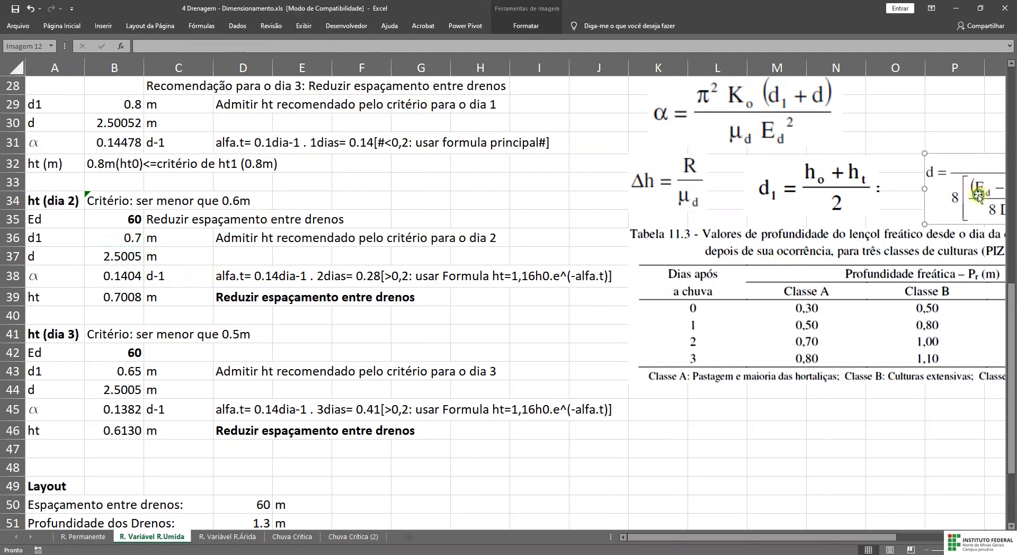
left_click_drag(829, 536, 895, 533)
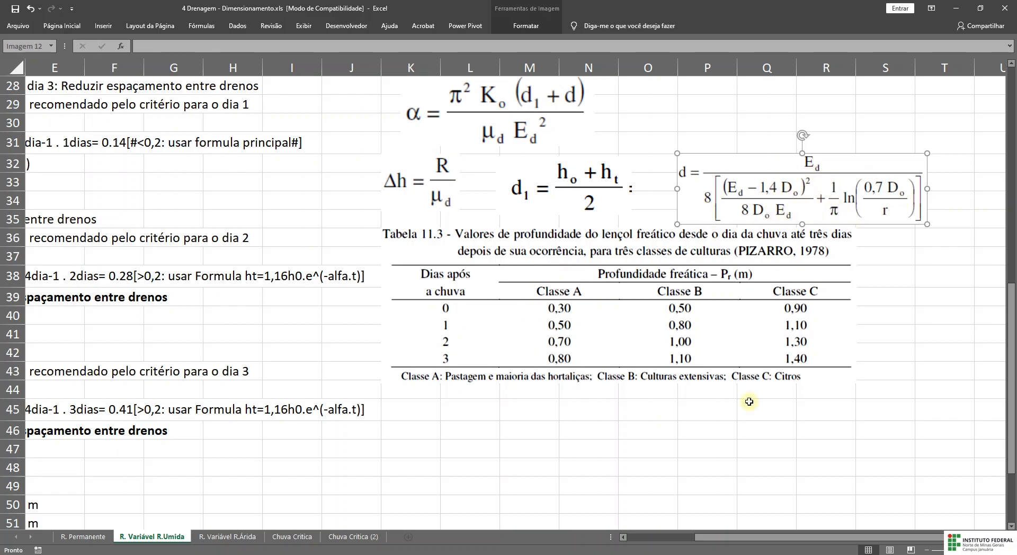
left_click_drag(795, 540, 675, 538)
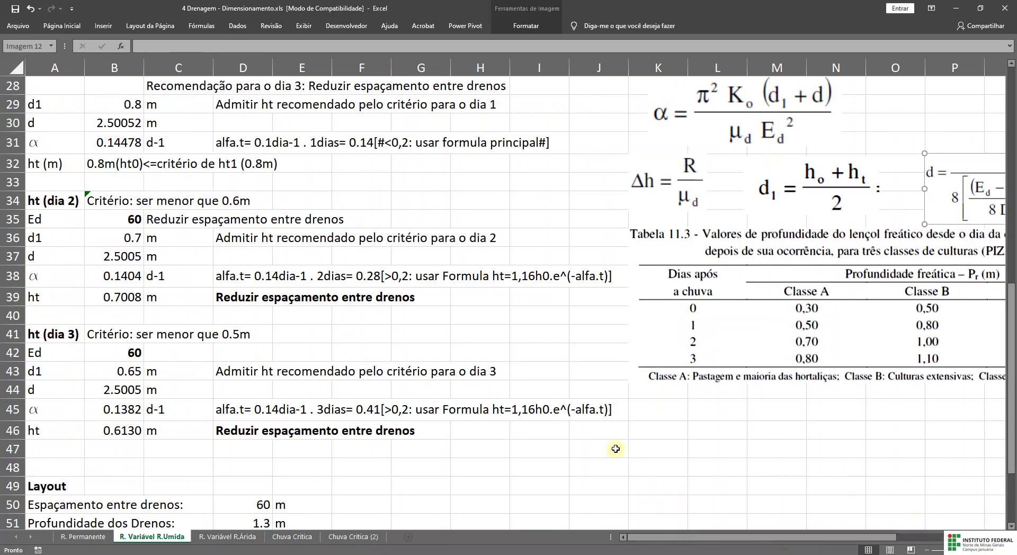
left_click(123, 256)
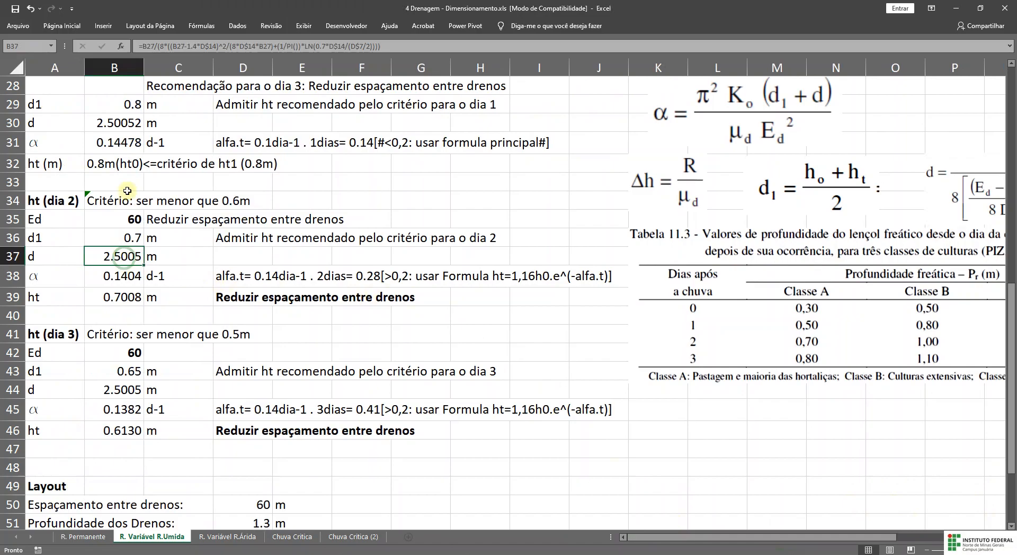
left_click(120, 125)
left_click(113, 252)
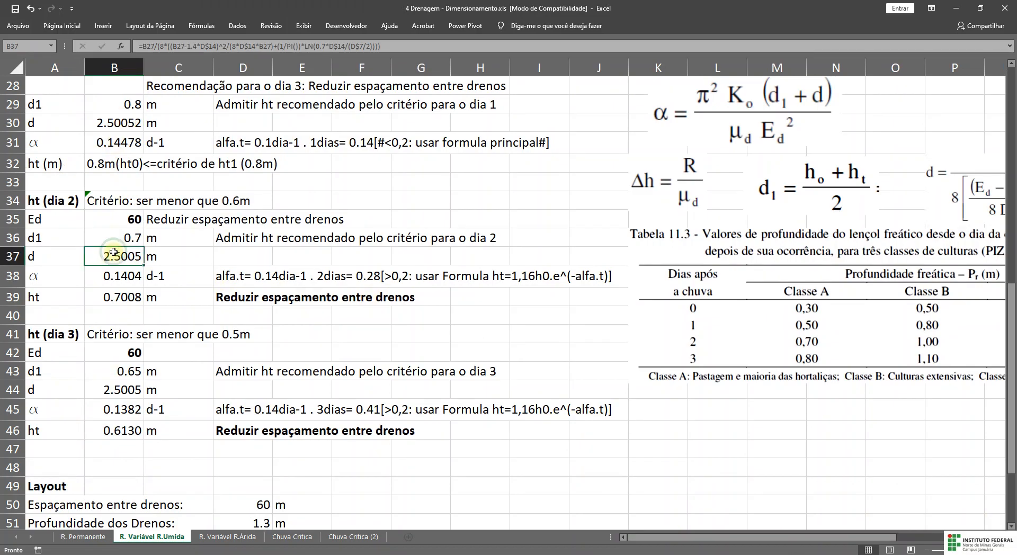
- Compare the day 2 alpha formula in B38 with the alpha equation image and examine the simplified ht equation for αt above 0.2
left_click(123, 275)
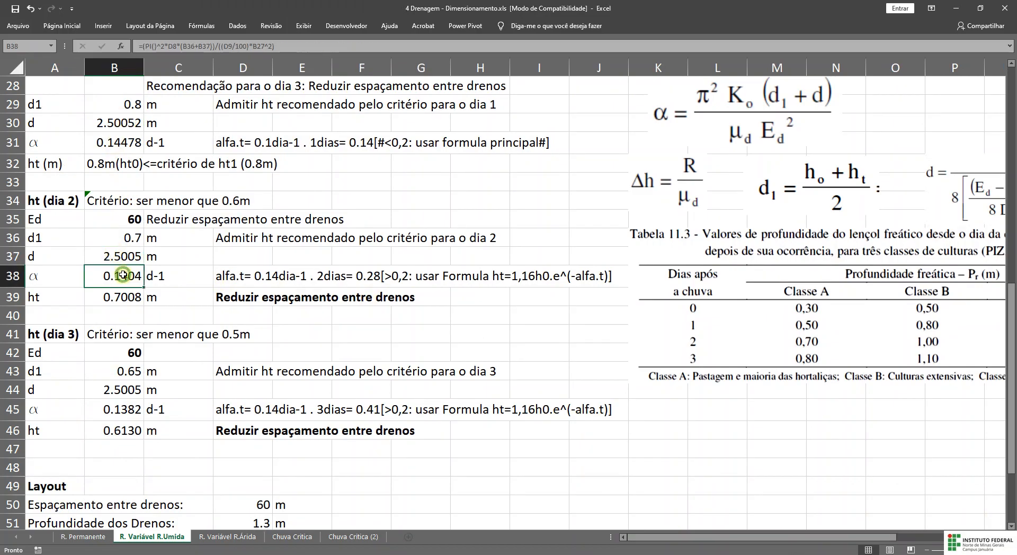
left_click(737, 117)
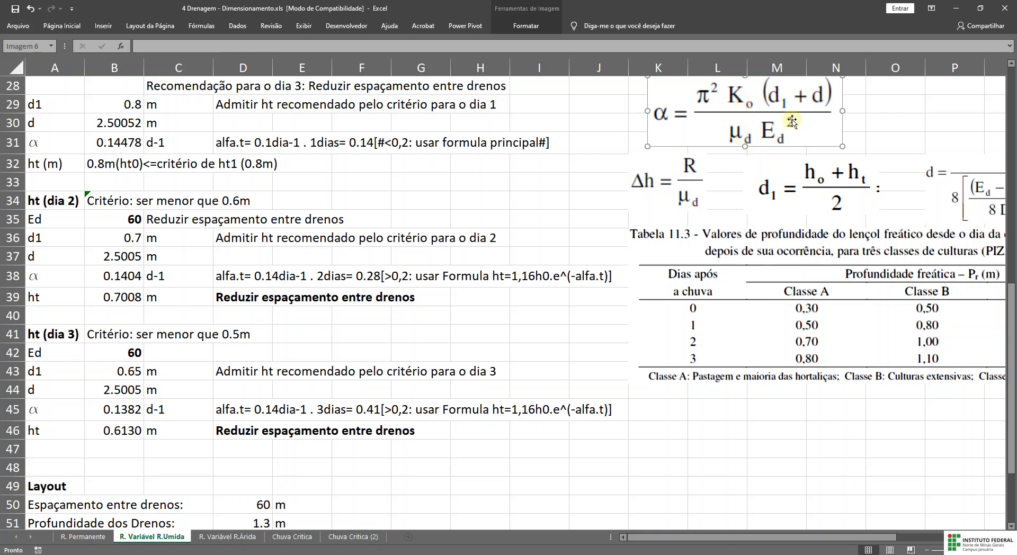
left_click(142, 280)
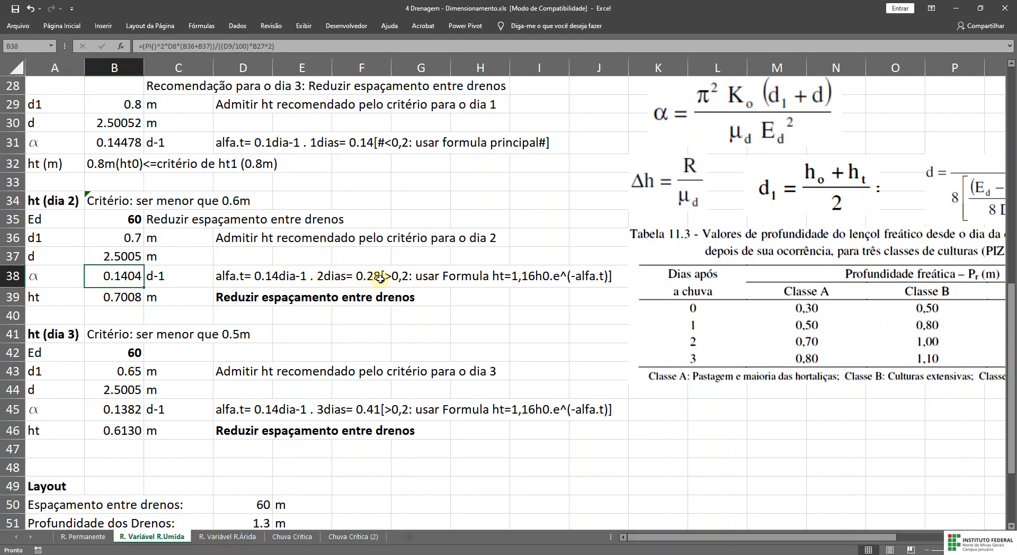
scroll(403, 278, "up", 5)
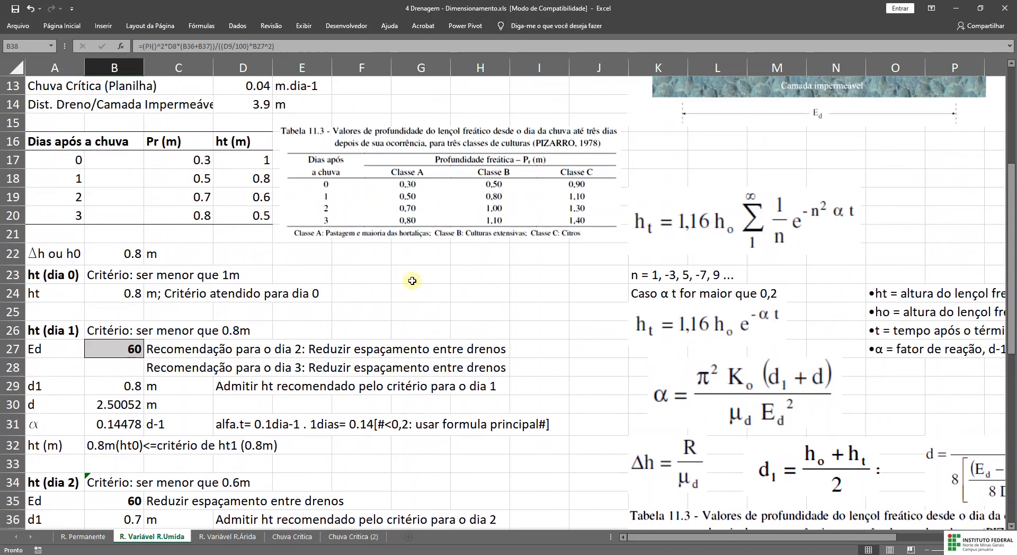
left_click(684, 328)
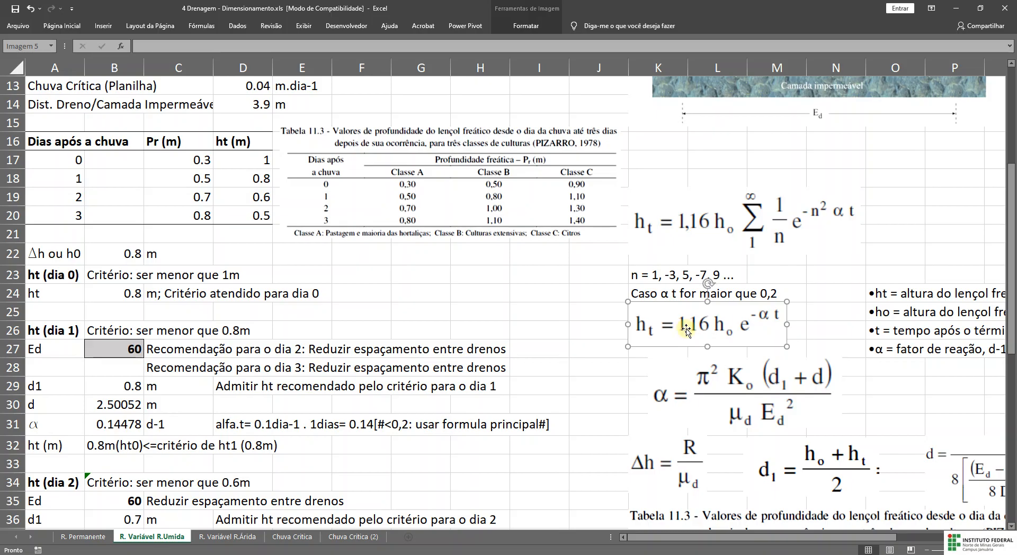
- Inspect the day 3 alpha formula in B45 and its cell references, leaving the formula unedited
scroll(686, 330, "down", 6)
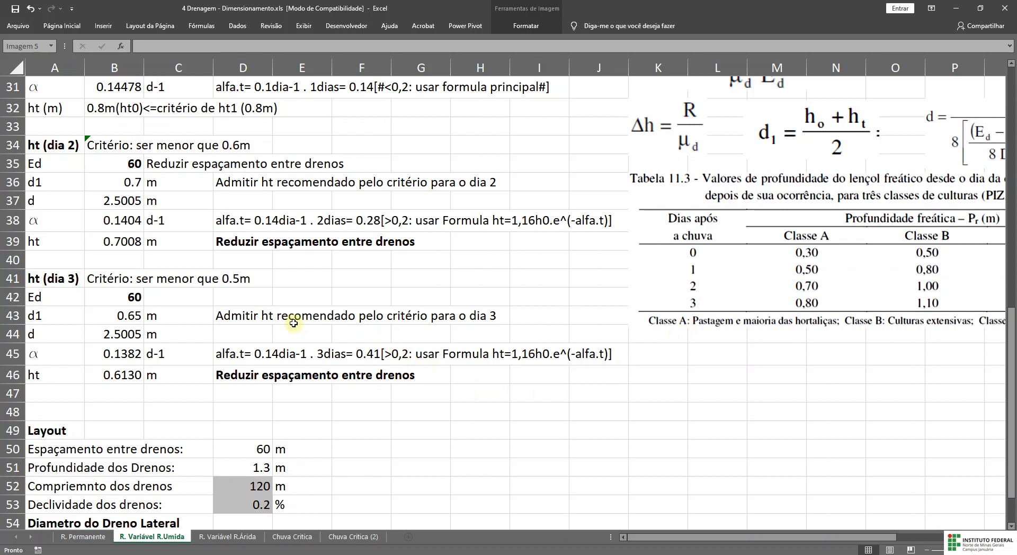
left_click(126, 354)
double_click(126, 354)
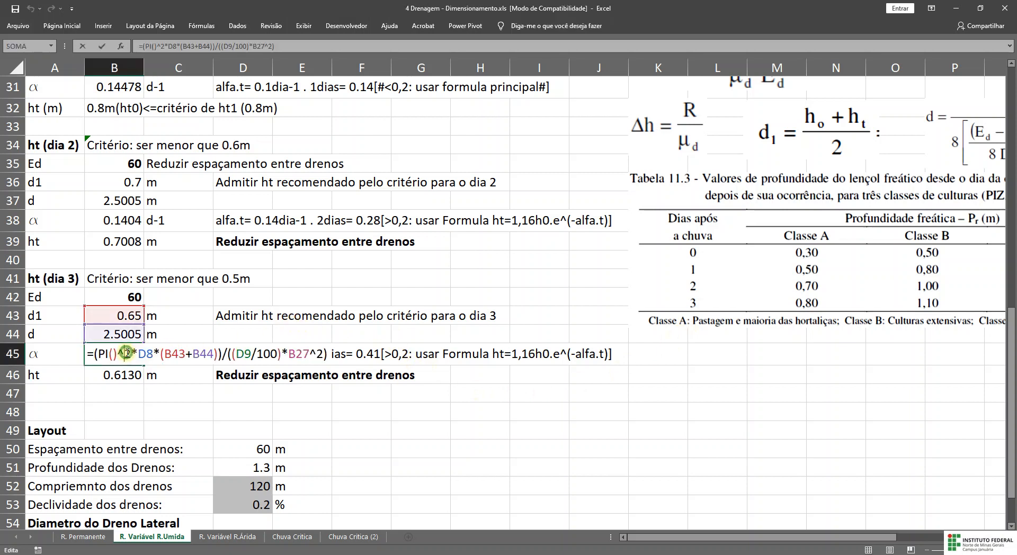
left_click(112, 375)
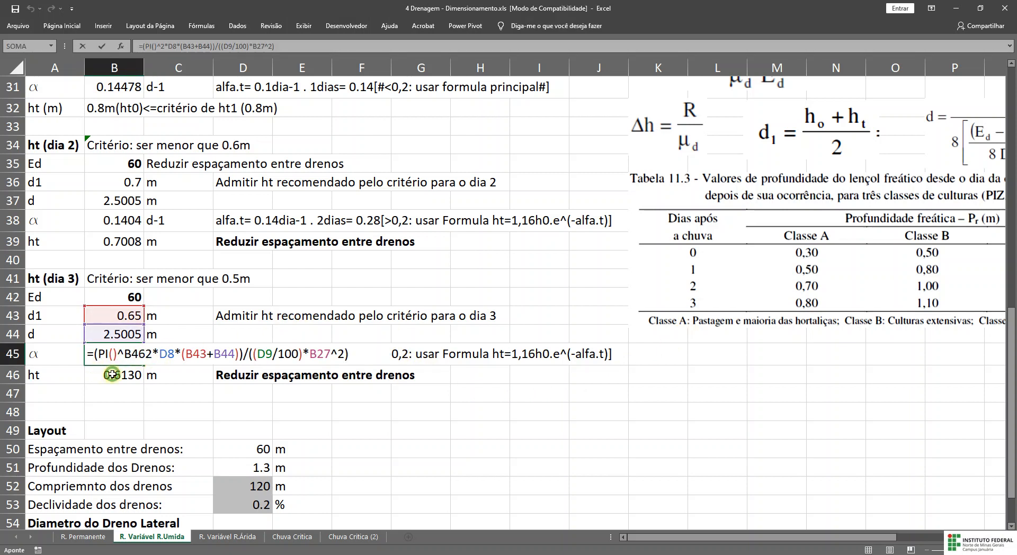
key("Escape")
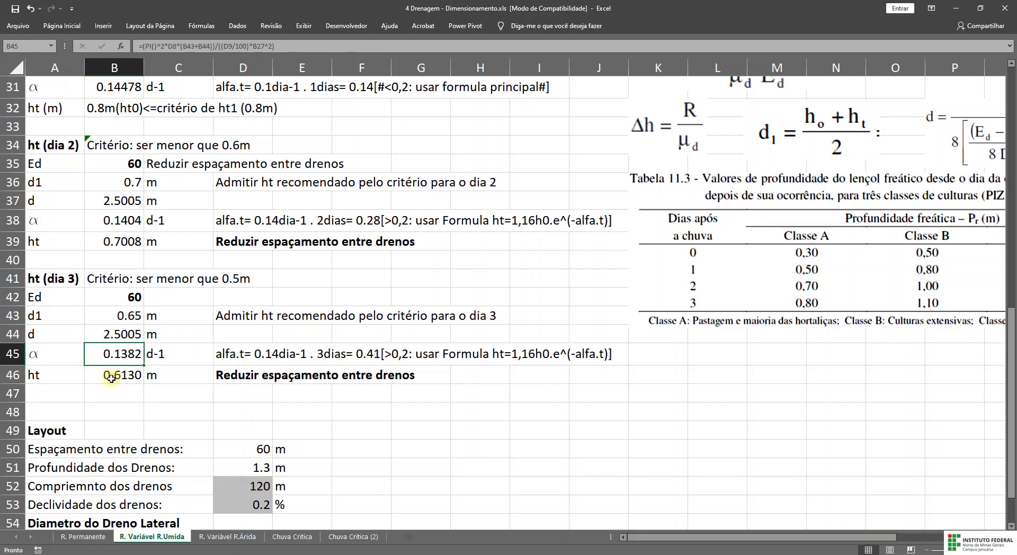
- Examine the day 3 ht formula in B46 against the simplified ht equation image
double_click(116, 372)
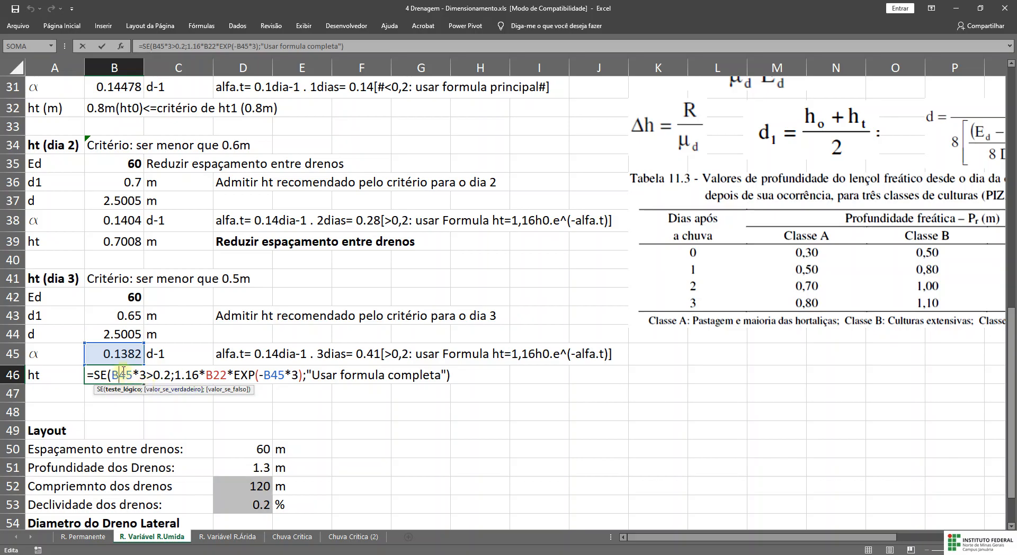
scroll(638, 289, "up", 3)
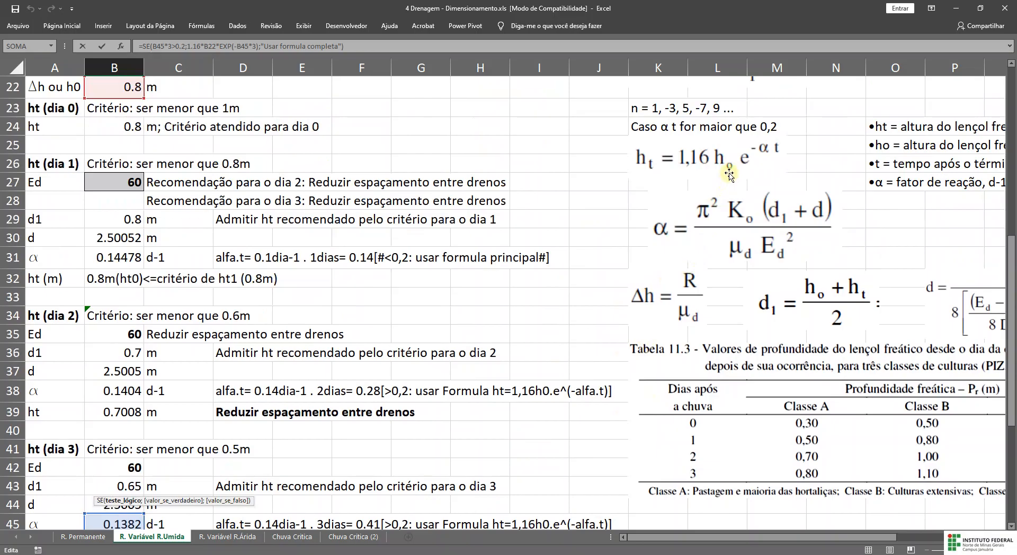
scroll(729, 174, "down", 3)
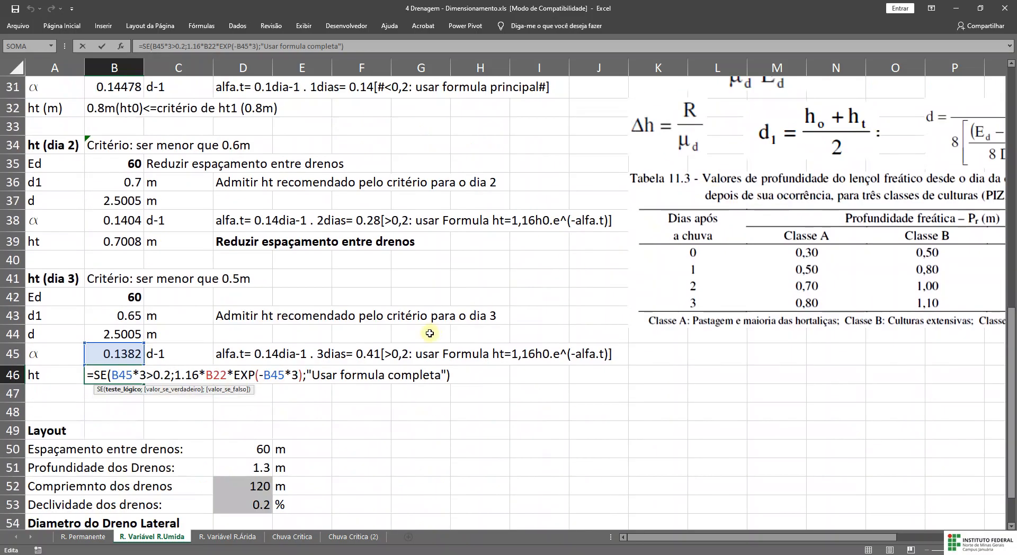
key("Return")
- Trace the terms of the day 2 ht formula in B39, including the 1.16 factor, against the simplified ht equation image
left_click(122, 240)
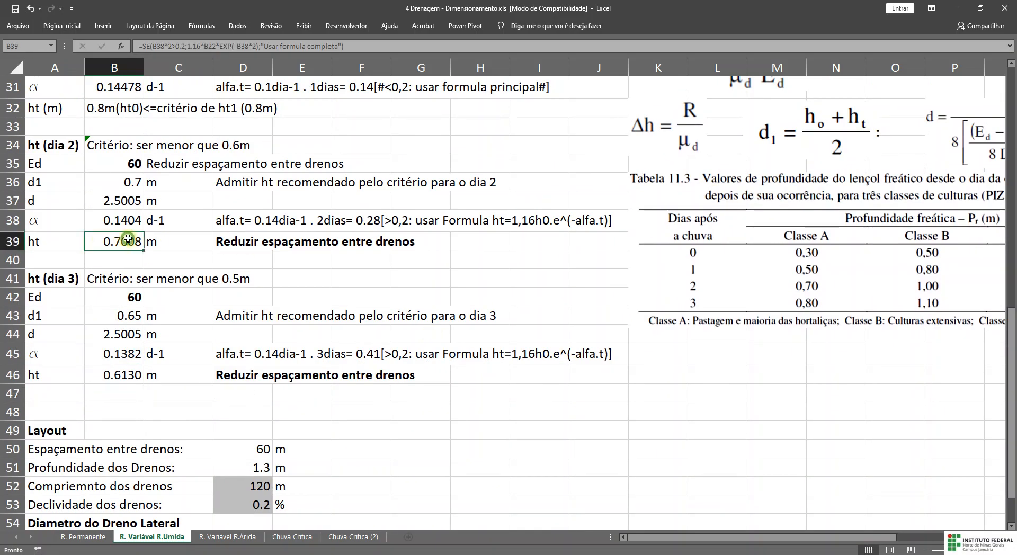
double_click(124, 241)
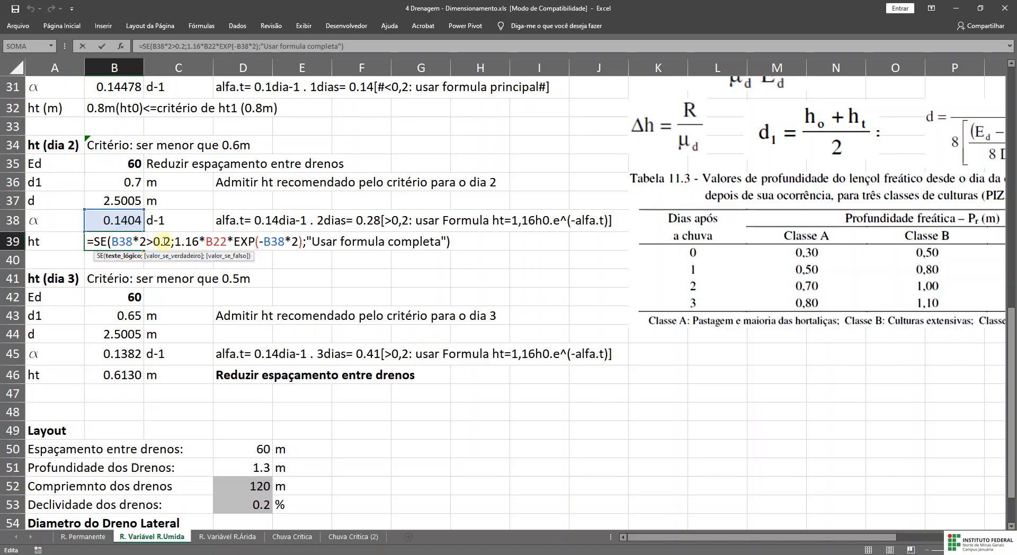
left_click_drag(175, 243, 200, 241)
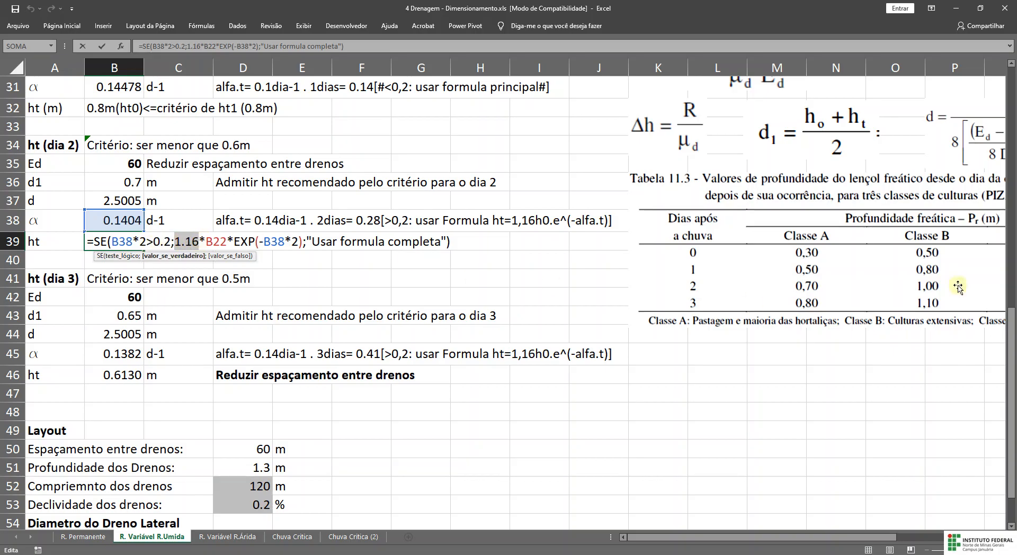
left_click_drag(1011, 326, 998, 268)
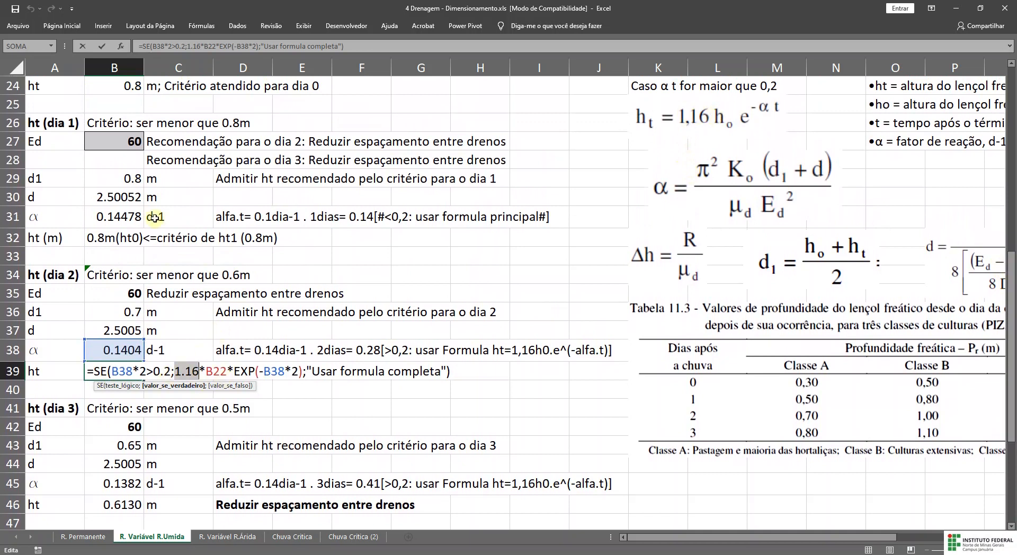
left_click_drag(1009, 321, 1008, 305)
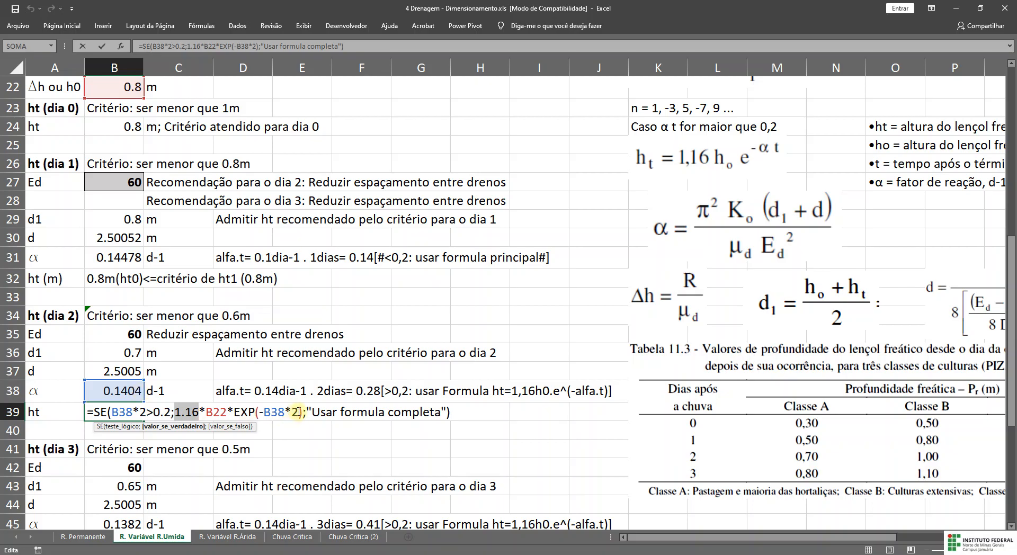
key("Return")
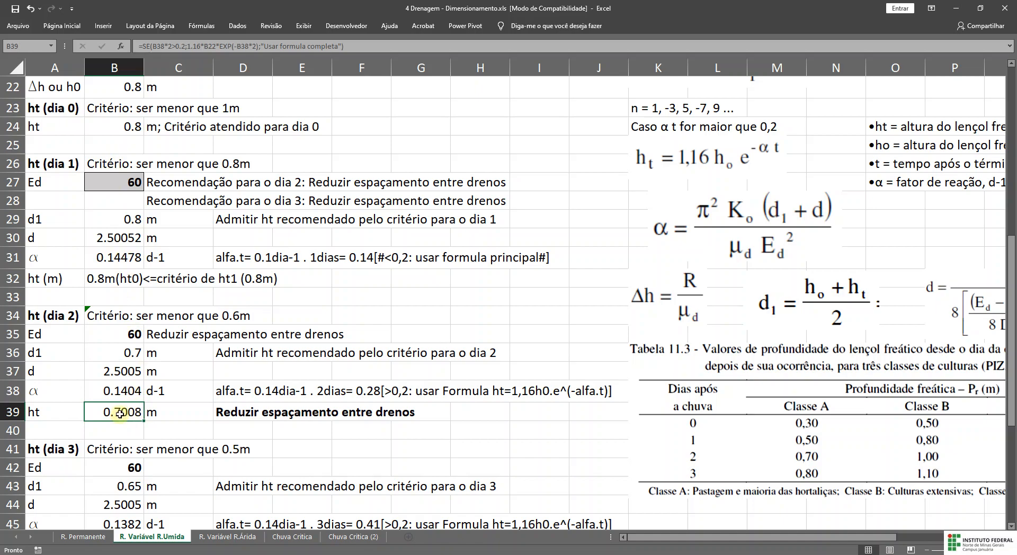
- Set the day 1 drain spacing Ed in B27 to 50 m
left_click(123, 183)
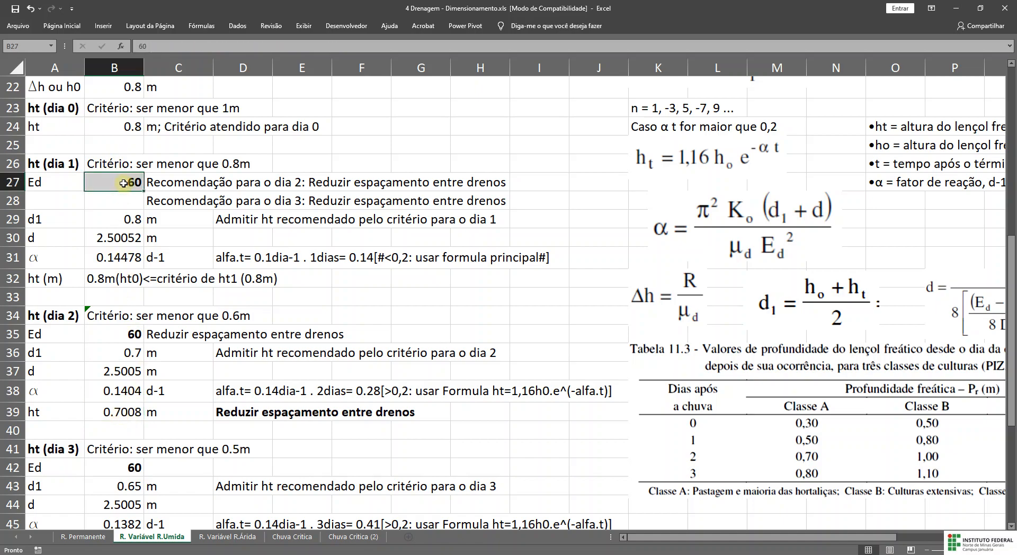
type("5")
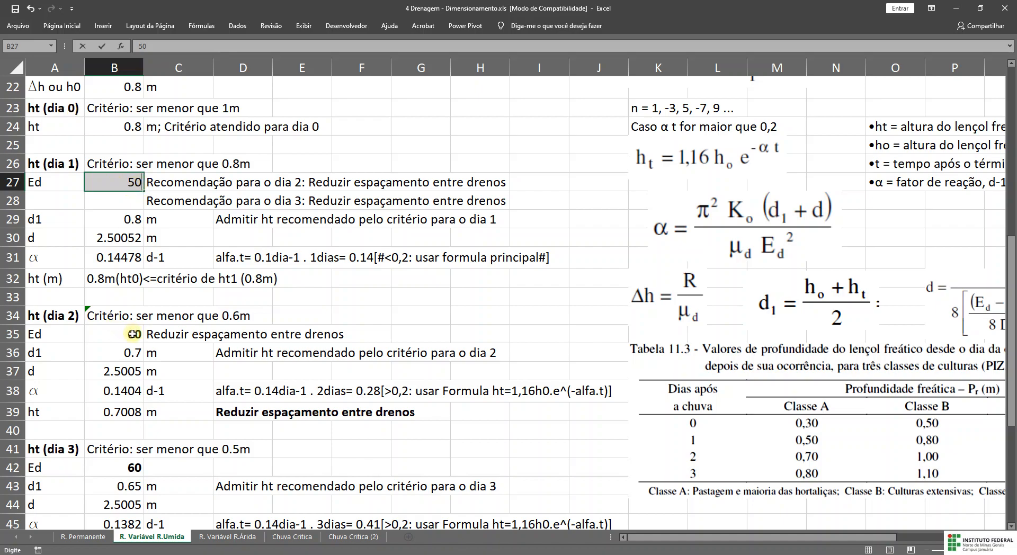
key("Return")
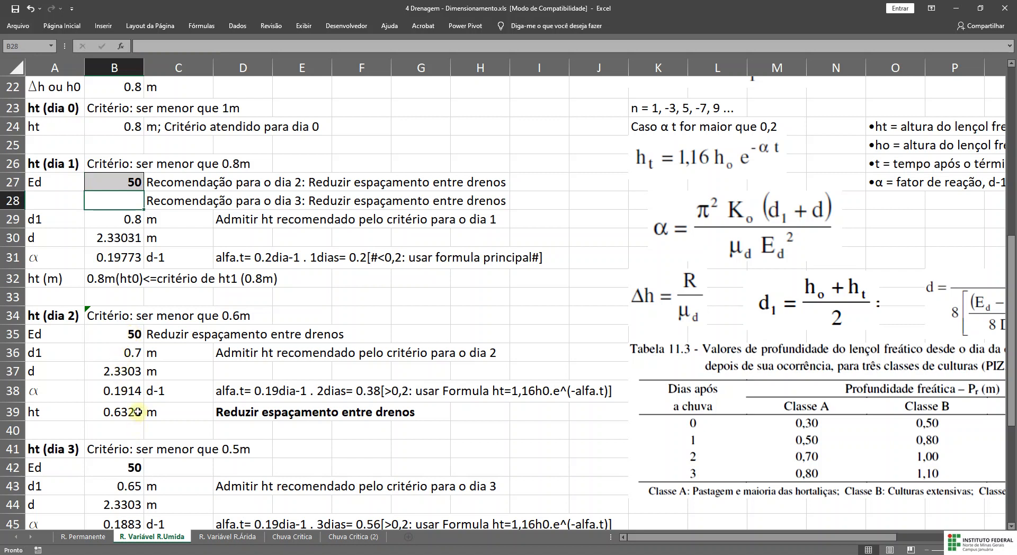
- Compare the recalculated day 2 ht in B39 with the day 2 criterion value in D19
scroll(138, 410, "up", 4)
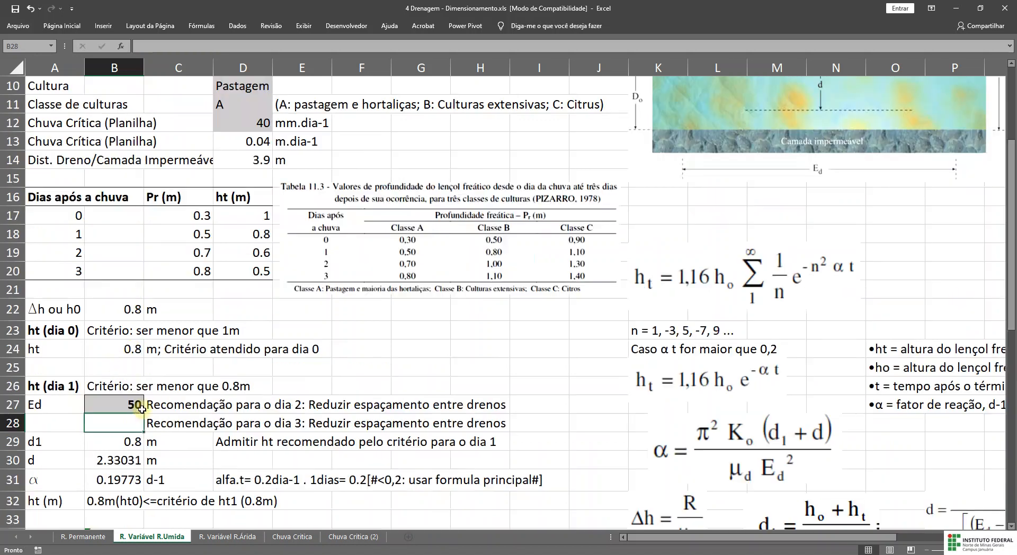
left_click(260, 253)
scroll(249, 276, "down", 6)
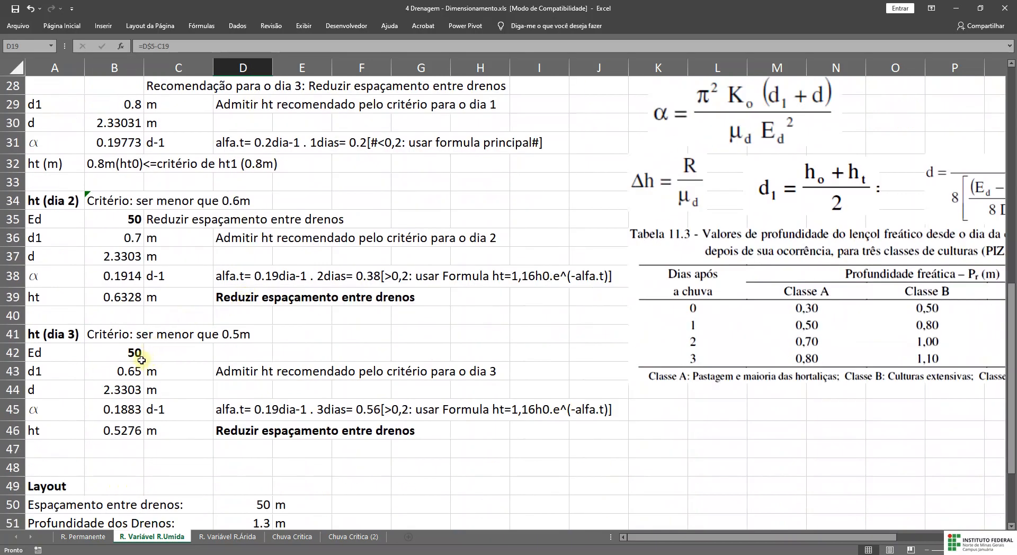
left_click(127, 297)
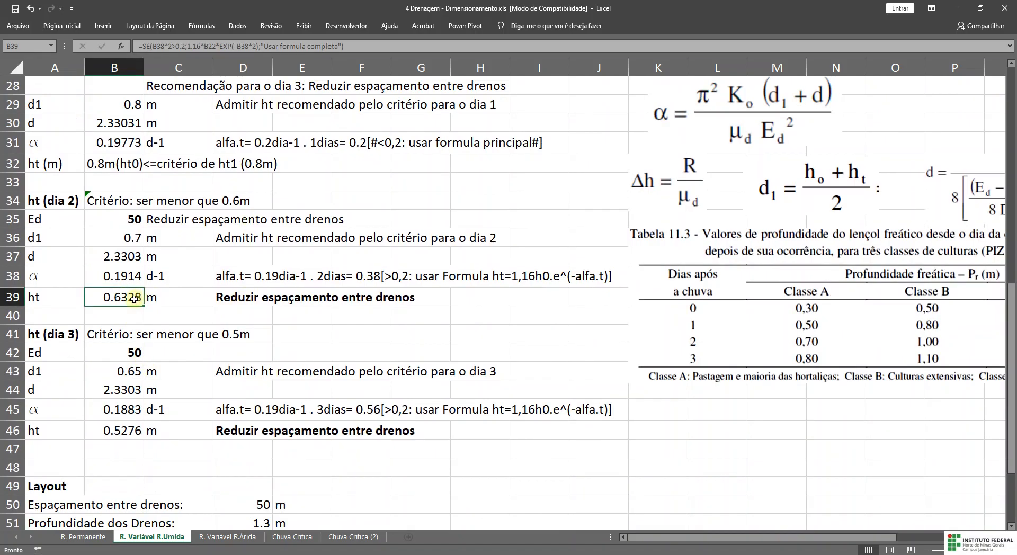
- Set the day 1 drain spacing Ed in B27 back to 60 m
scroll(135, 298, "up", 3)
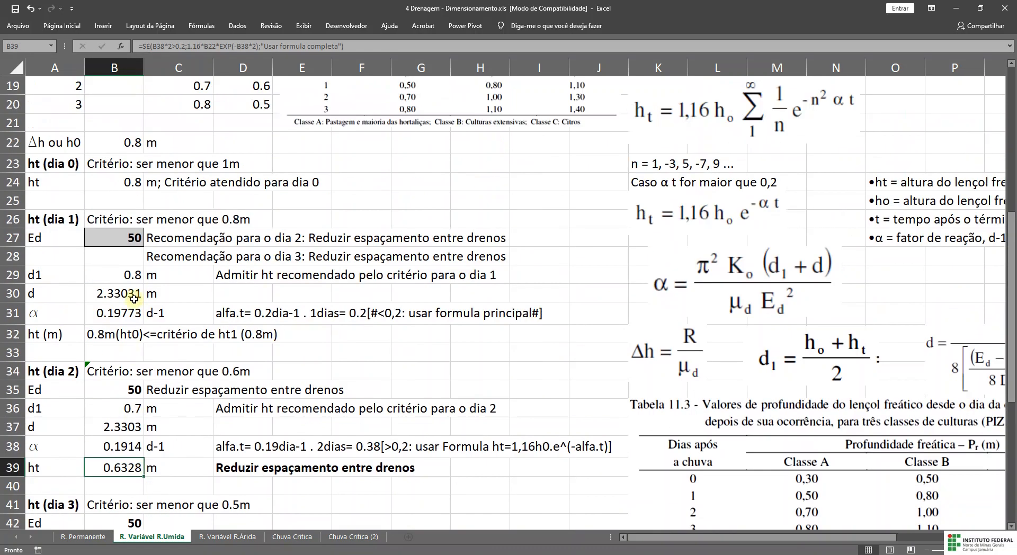
left_click(129, 238)
type("6")
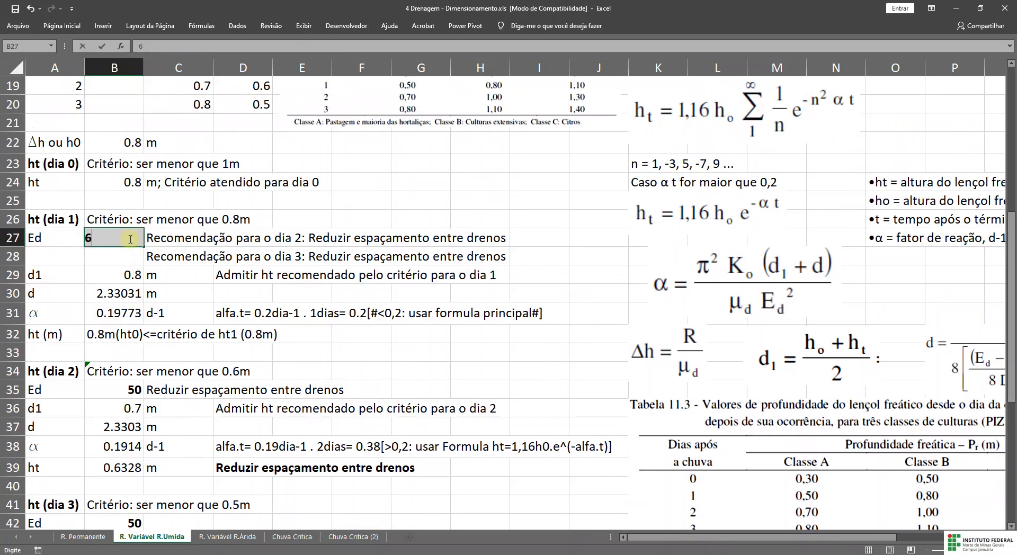
type("0")
key("Return")
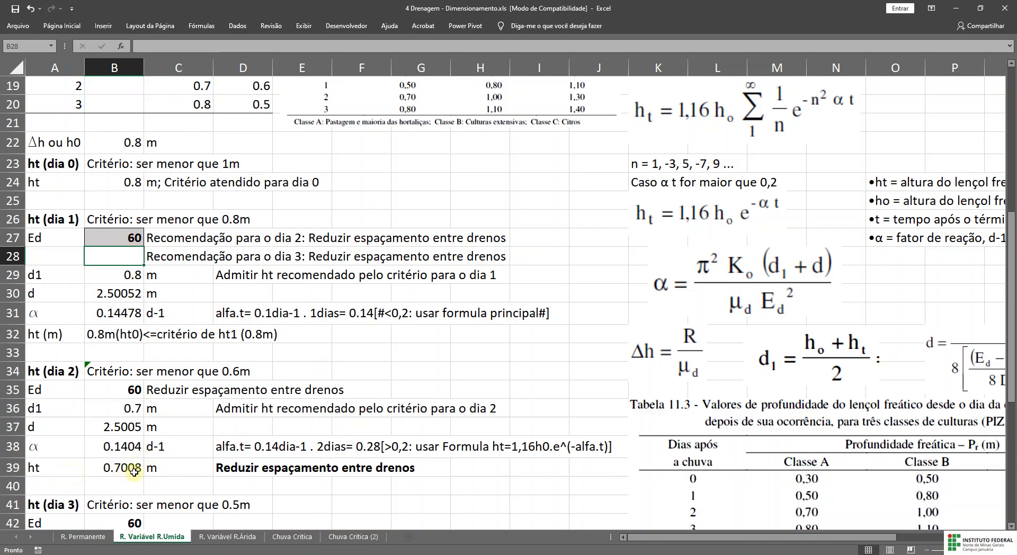
- Check the day 2 ht in B39 against the criterion in row 34 and its source in D19 for the 60 m spacing
left_click(251, 86)
scroll(286, 164, "up", 2)
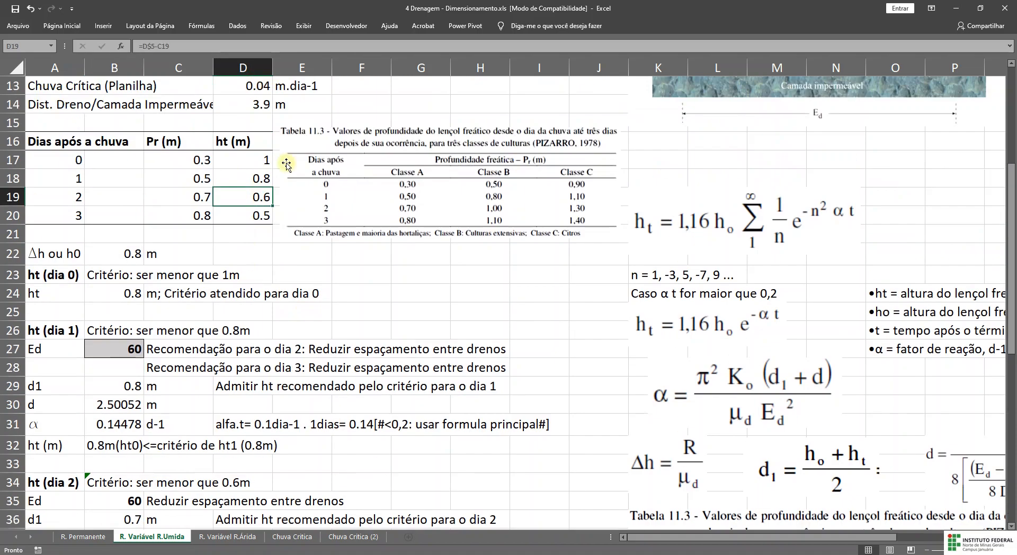
scroll(249, 194, "down", 3)
left_click(215, 317)
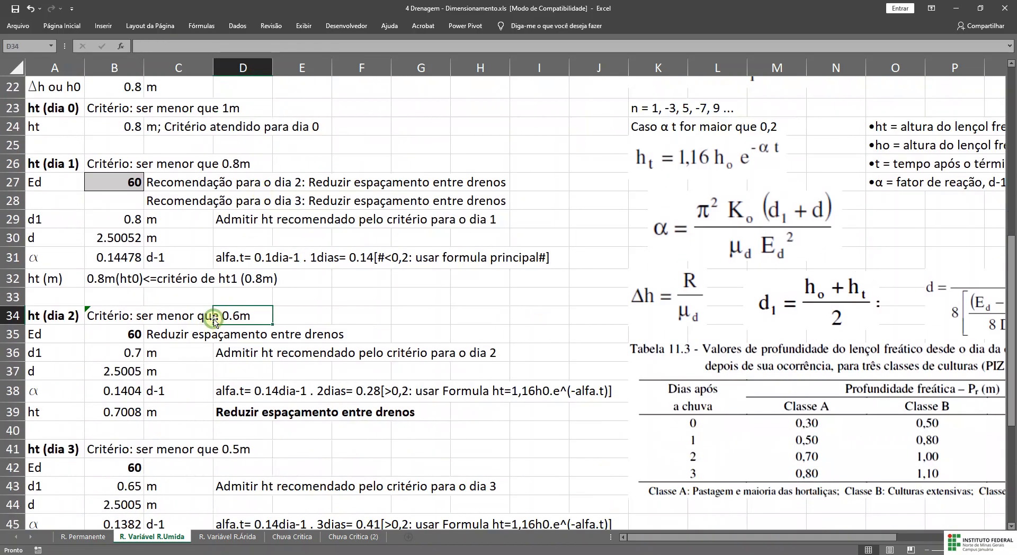
scroll(215, 317, "down", 1)
left_click(128, 354)
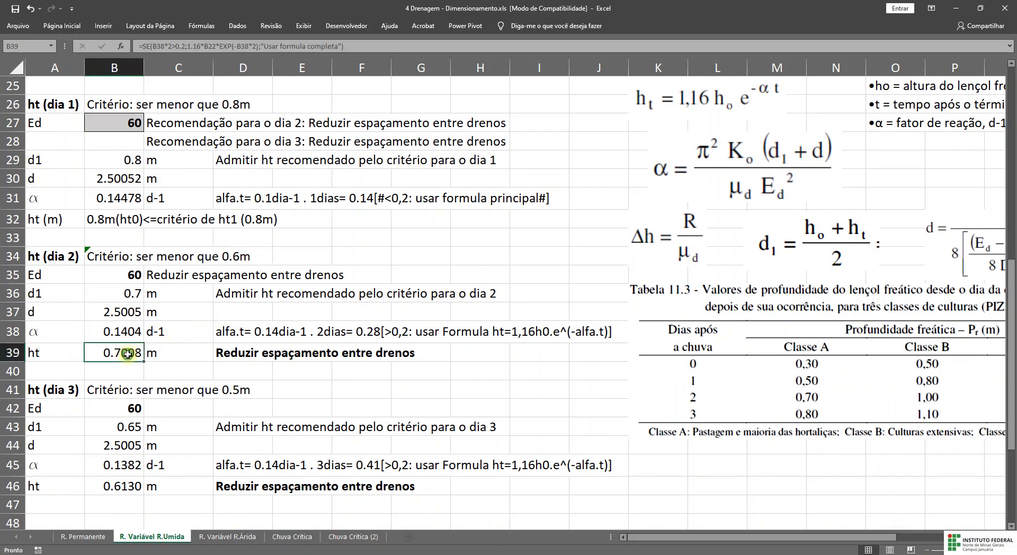
- Set the day 1 drain spacing Ed in B27 to 50 m
left_click(131, 274)
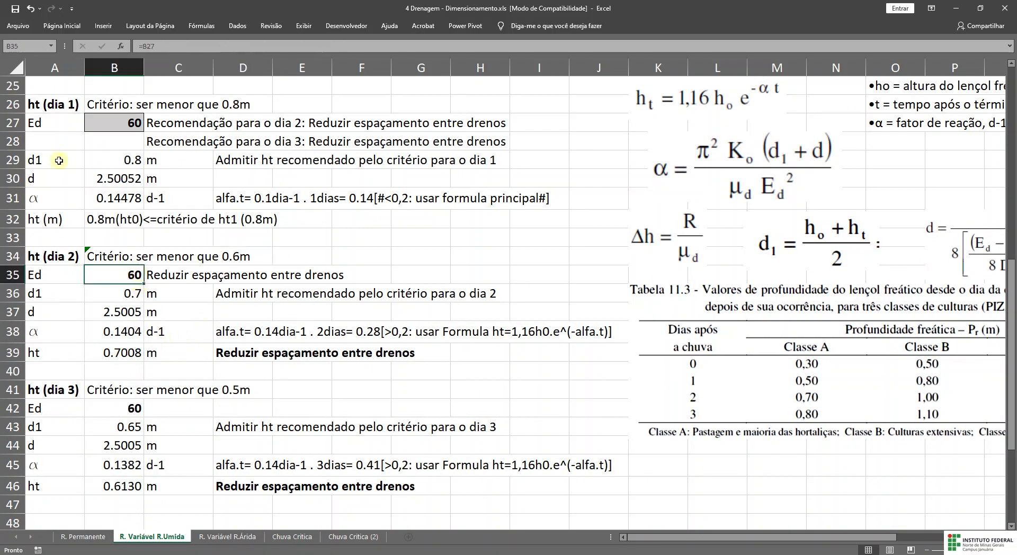
left_click(113, 129)
type("5")
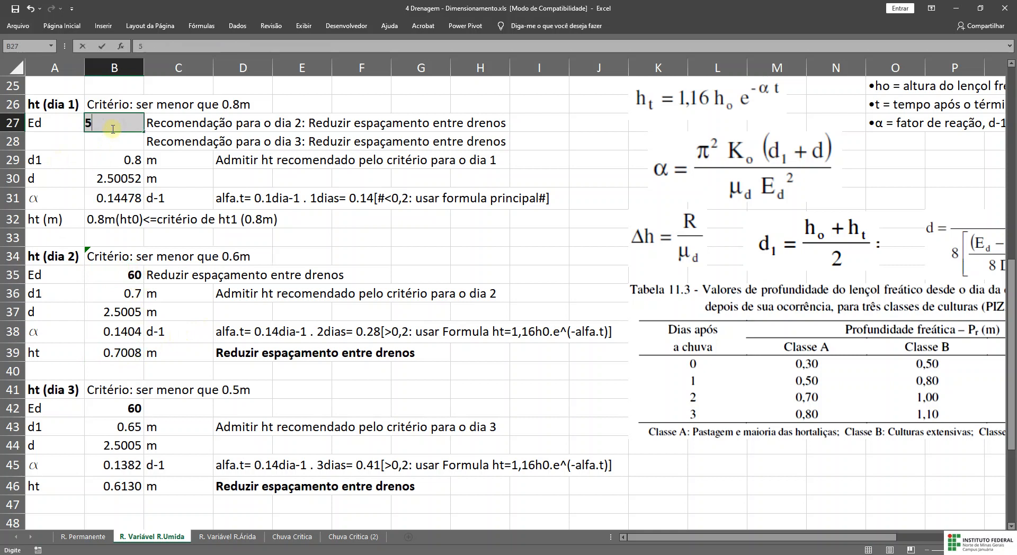
type("0")
key("Return")
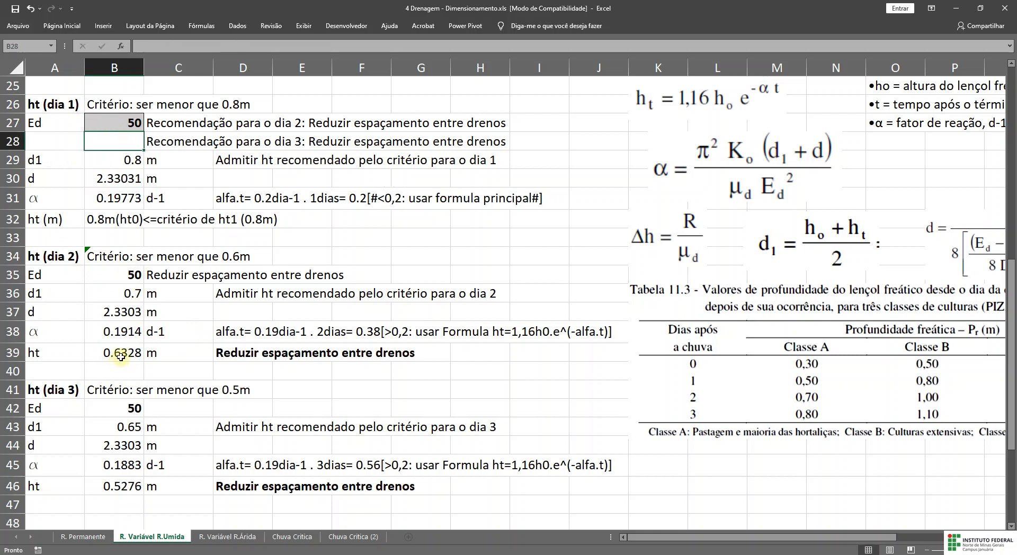
- Compare the day 2 ht in B39 for the 50 m spacing with the day 2 criterion value in D19
left_click(138, 356)
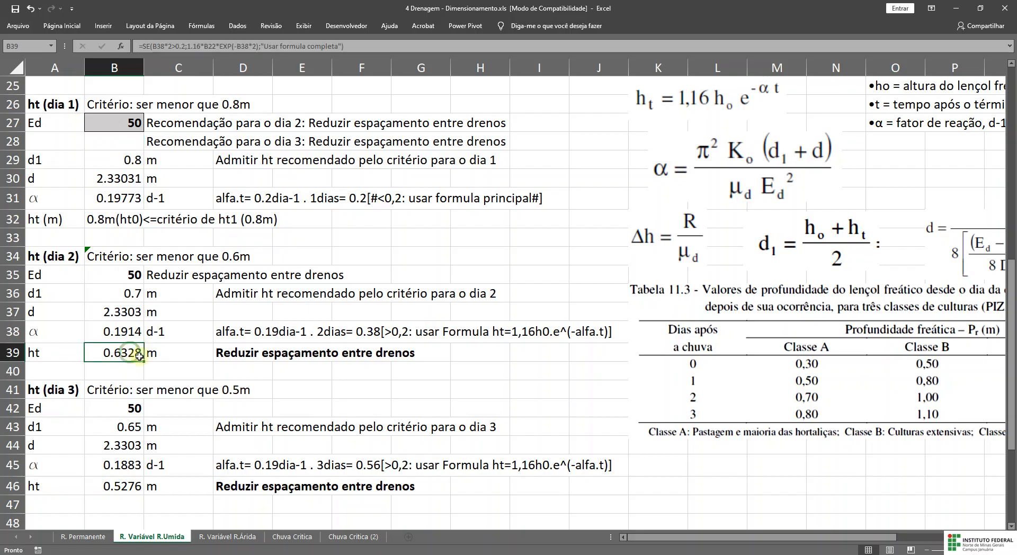
scroll(139, 356, "up", 3)
left_click(265, 142)
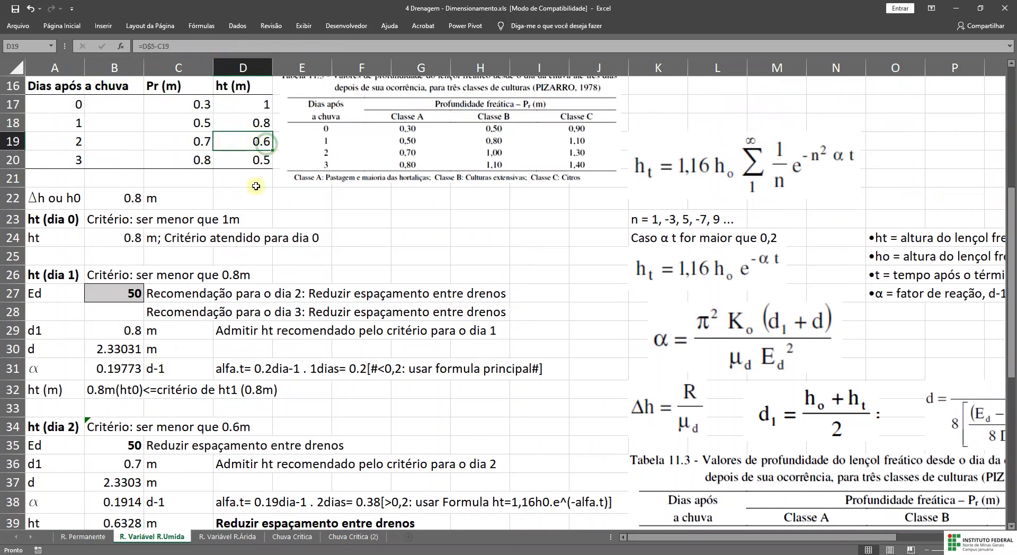
scroll(256, 186, "down", 3)
left_click(135, 349)
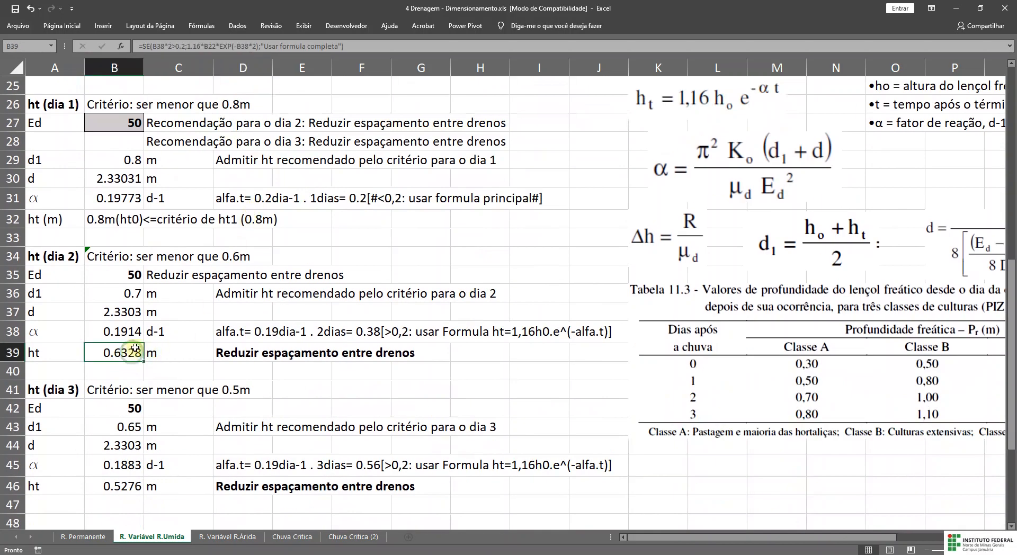
- Set the day 1 drain spacing Ed in B27 to 45 m
left_click(132, 123)
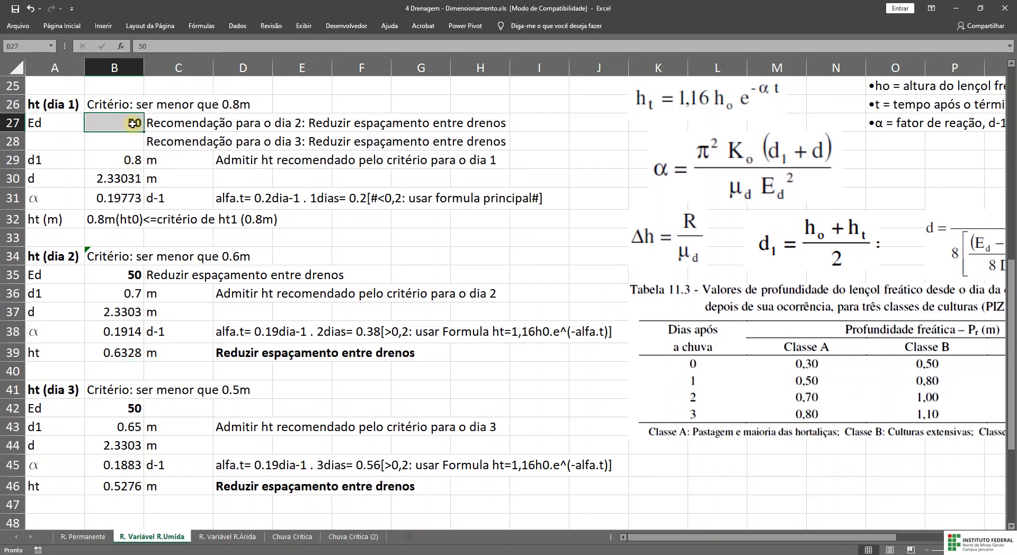
type("45")
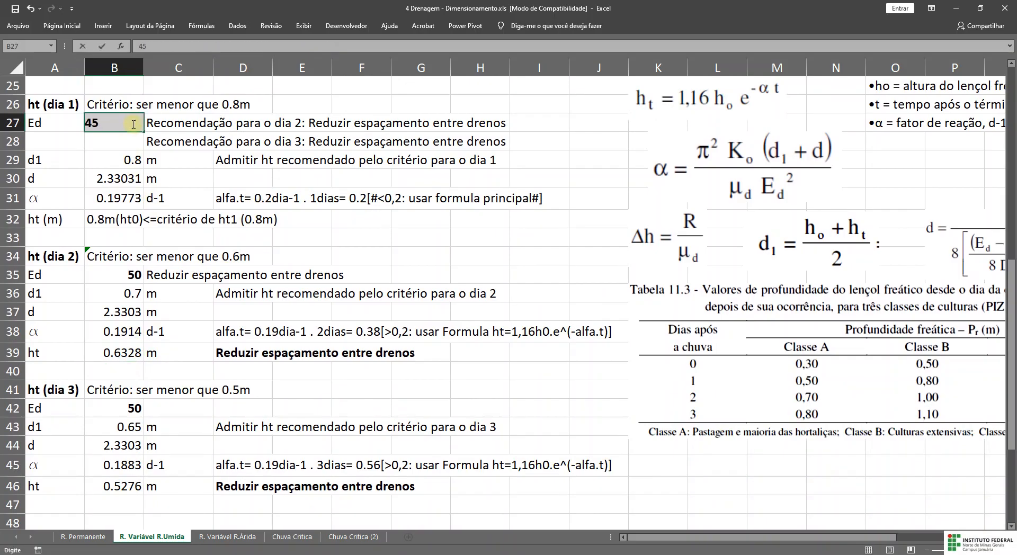
key("Return")
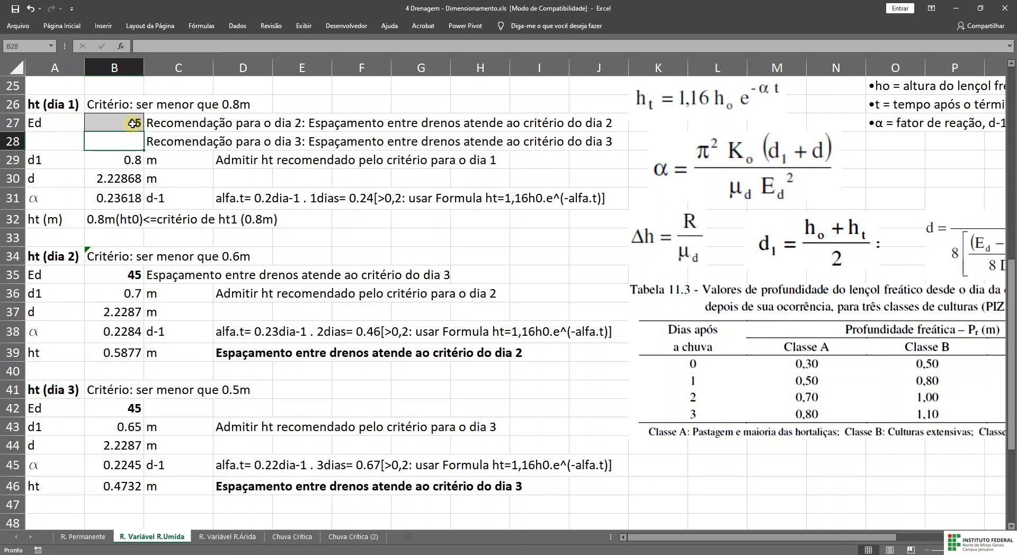
- Check the day 2 ht in B39 against the criterion in B34 and review the spacing verdicts in D39 and C35
left_click(125, 354)
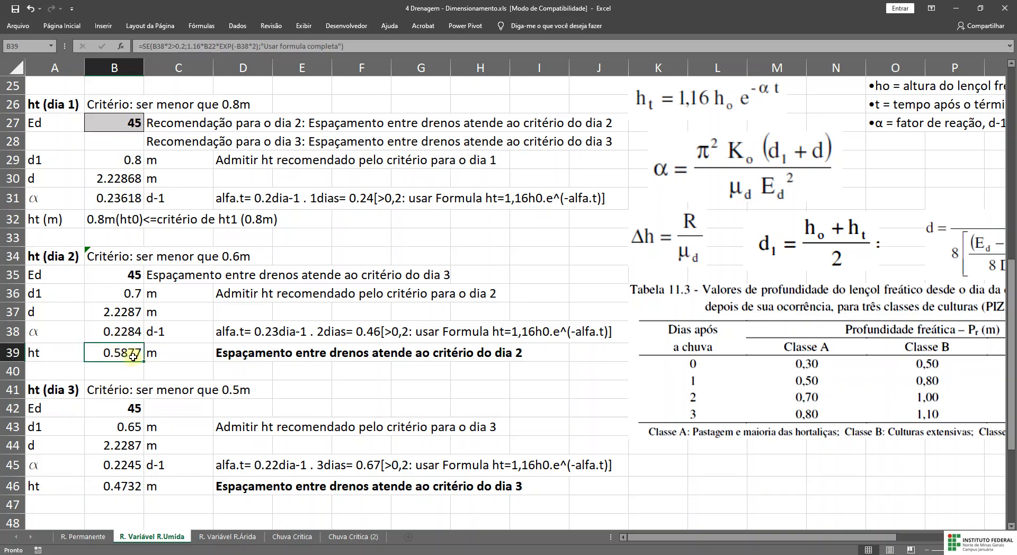
left_click(182, 256)
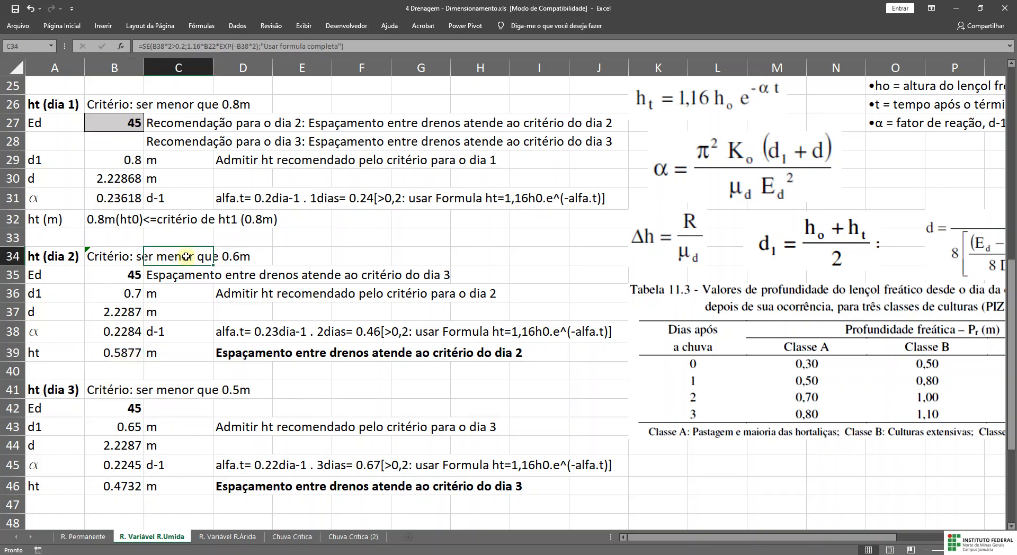
left_click(126, 255)
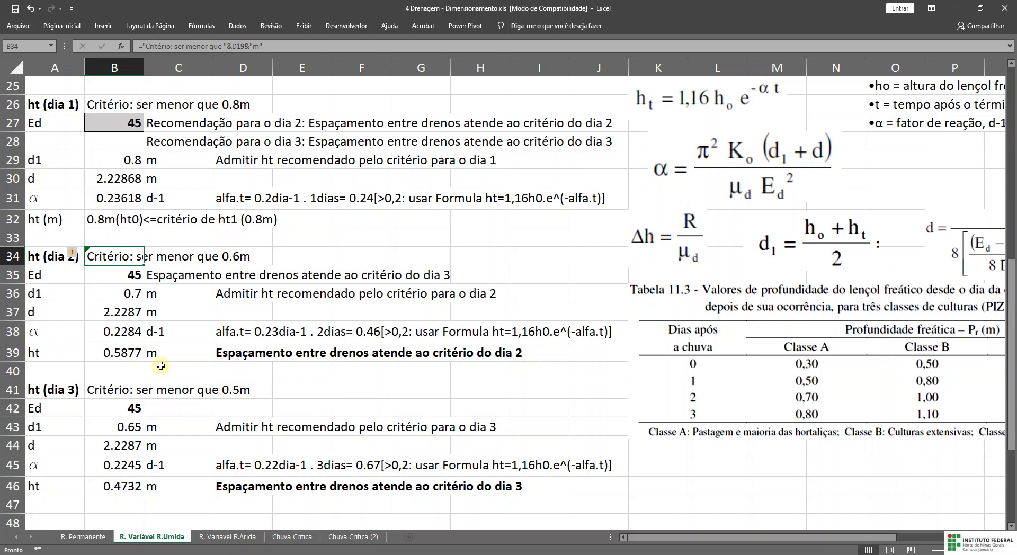
left_click(251, 352)
left_click(181, 276)
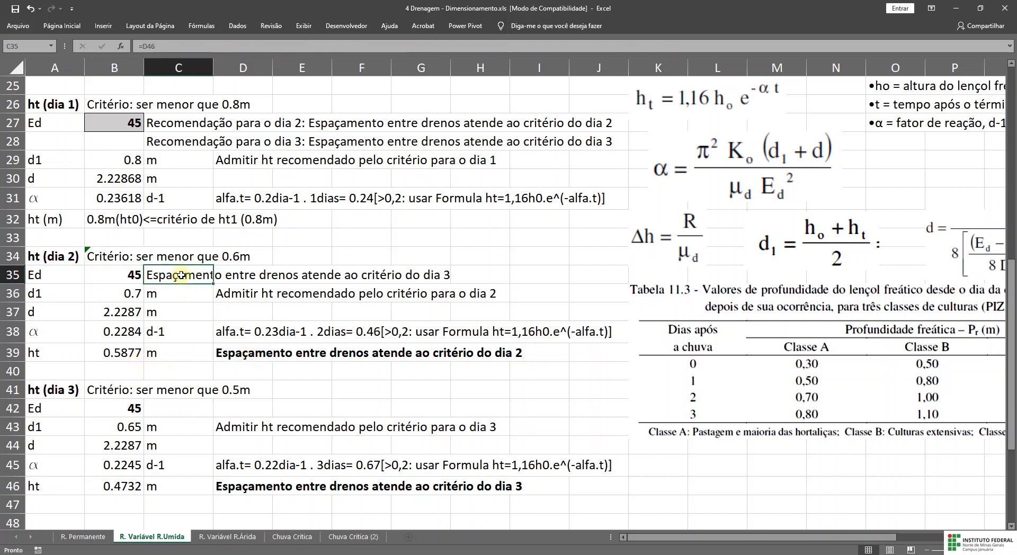
- Review the day 2 and day 3 spacing recommendations in C27 and C28 for the 45 m Ed in B27
left_click(183, 123)
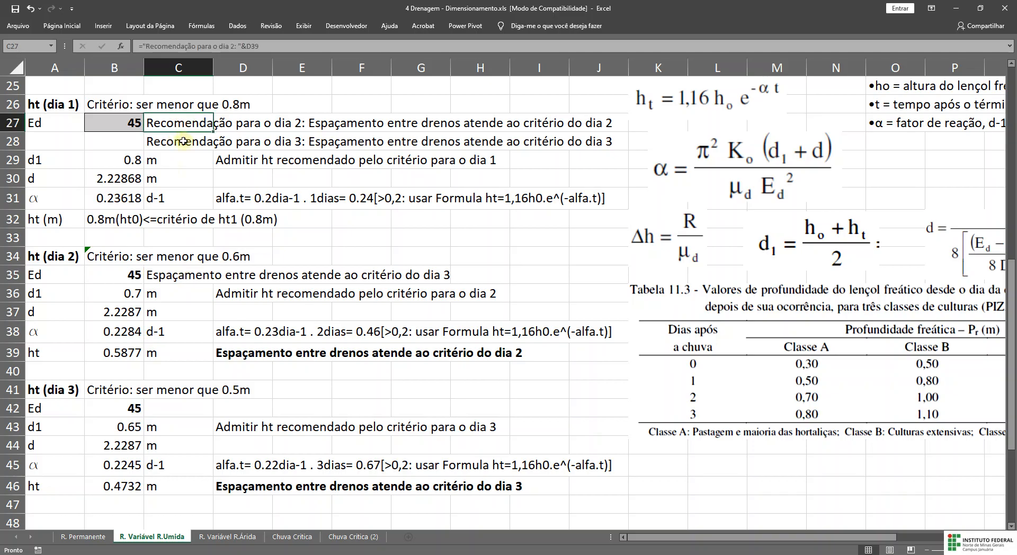
left_click(181, 141)
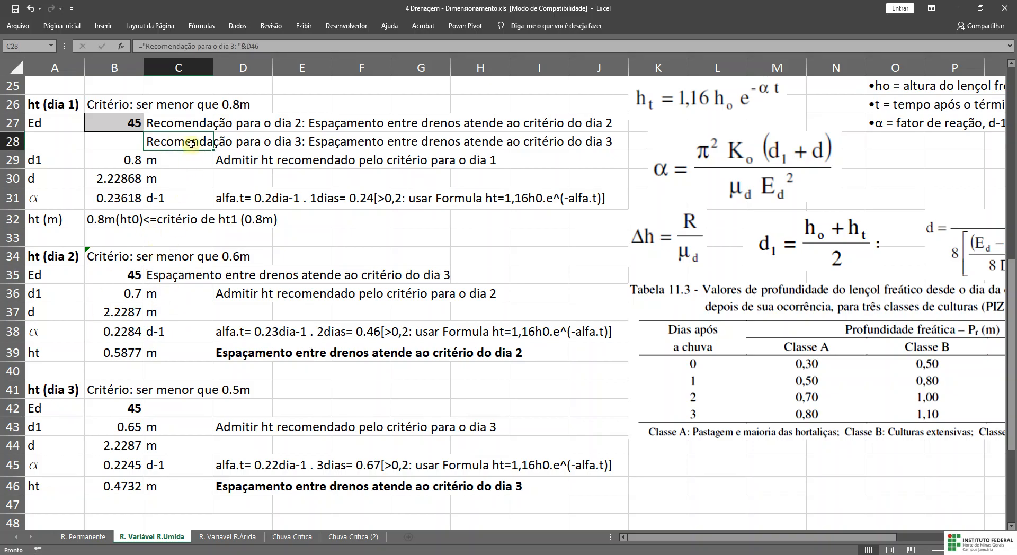
left_click(188, 125)
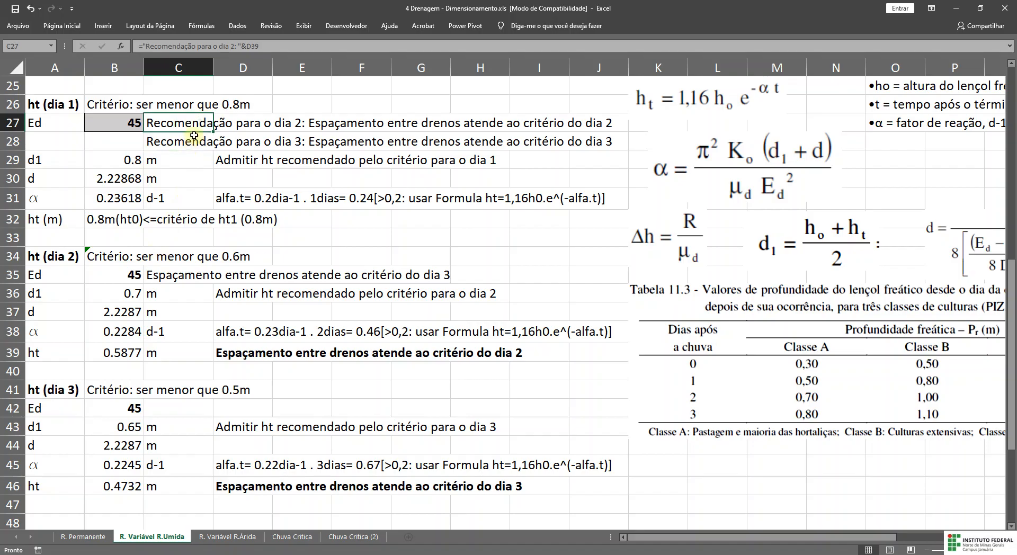
left_click(192, 139)
left_click(196, 123)
left_click(192, 139)
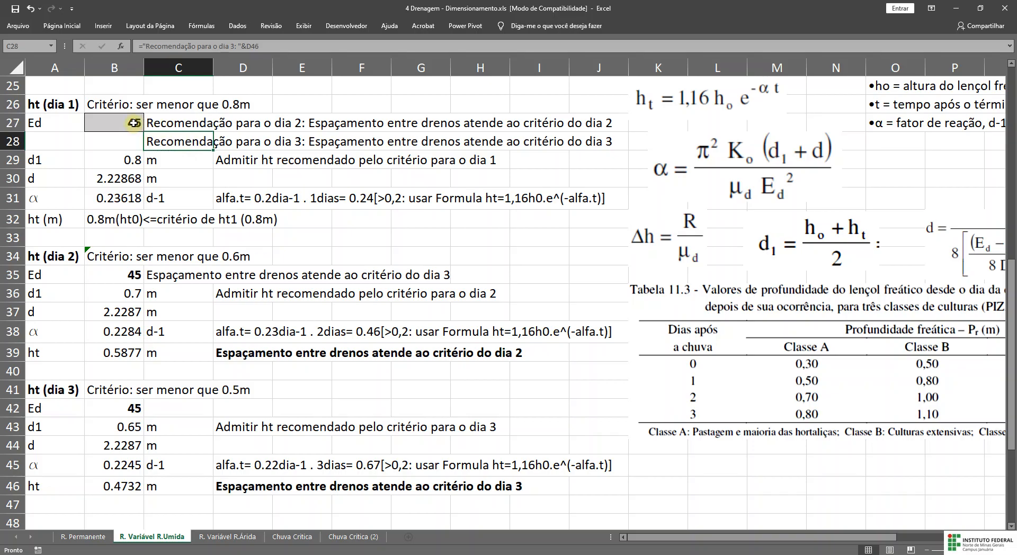
left_click(134, 123)
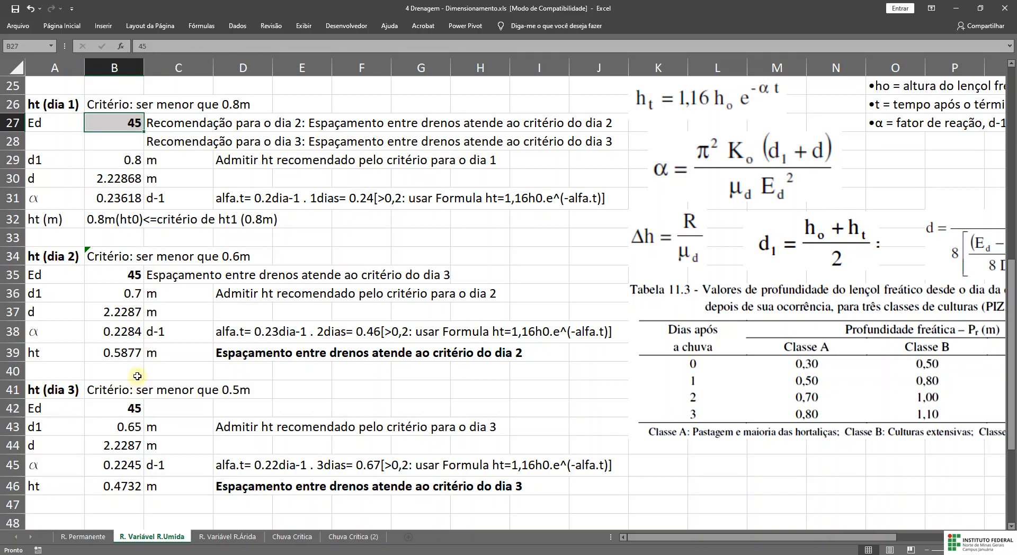
- Trace the day 3 criterion in B41 to its source in D20 and check the day 3 Ed reference in B42
left_click(110, 390)
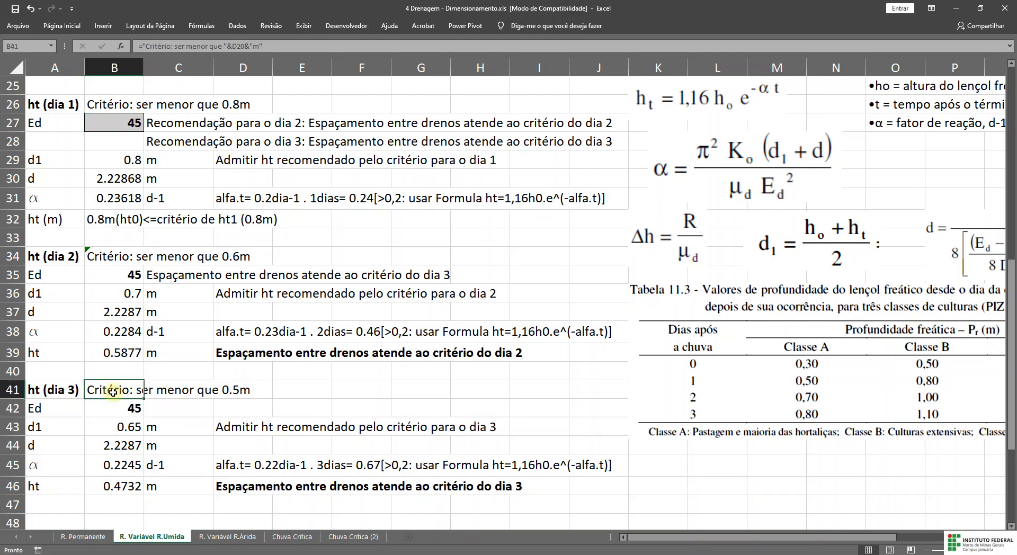
scroll(87, 374, "up", 5)
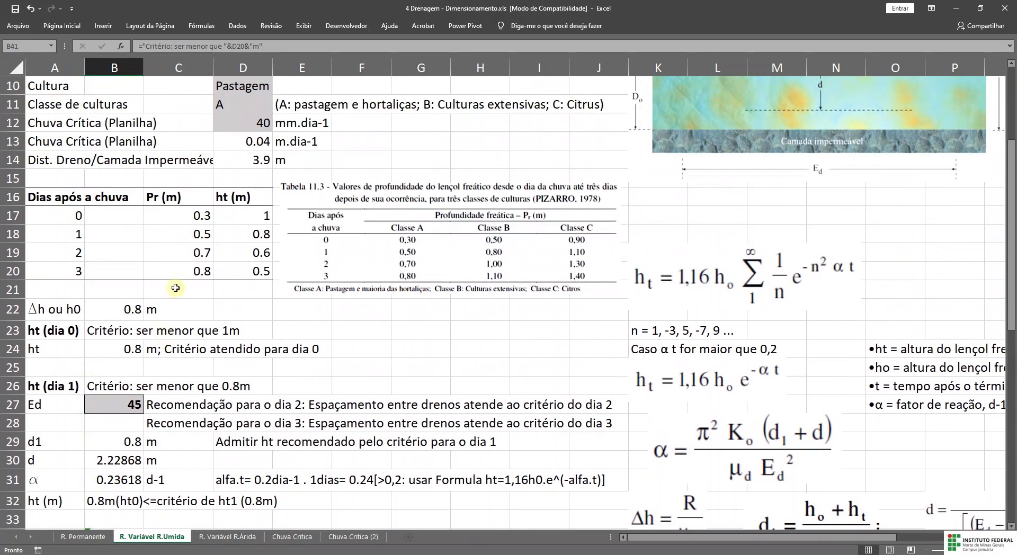
left_click(254, 271)
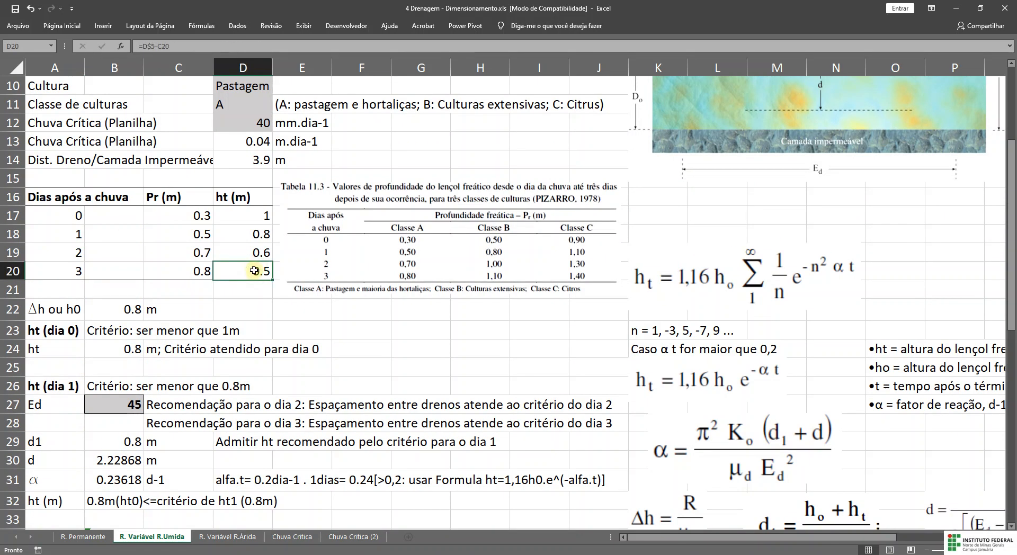
scroll(210, 288, "down", 7)
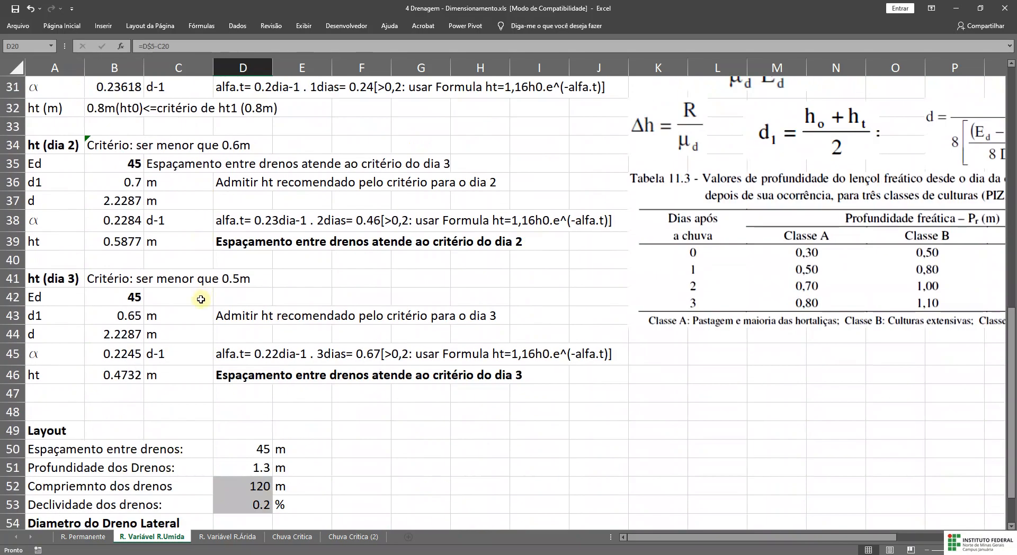
left_click(137, 297)
scroll(151, 308, "up", 1)
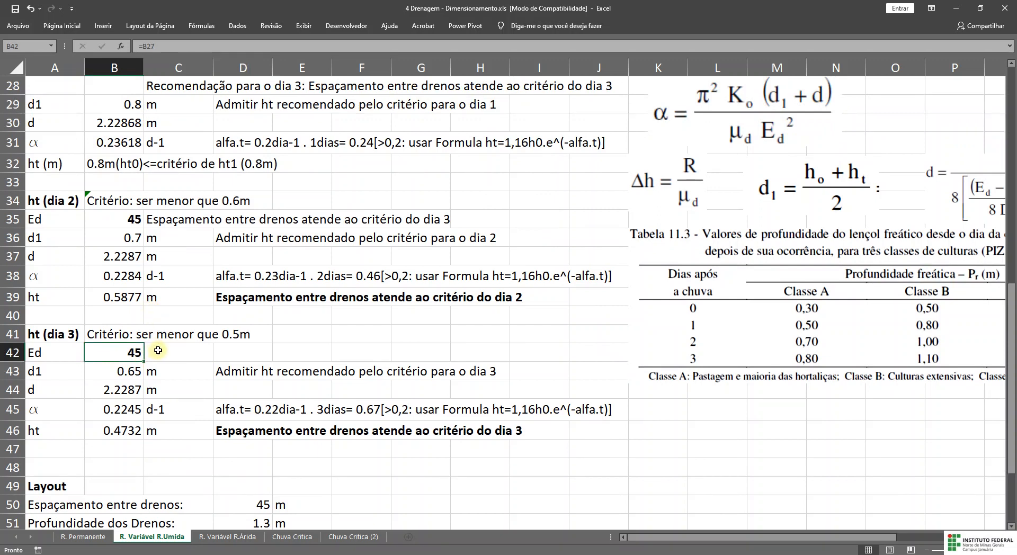
- Compare the day 3 d1 formula in B43 with the d1 equation image and locate its h0 and ht values
left_click(130, 372)
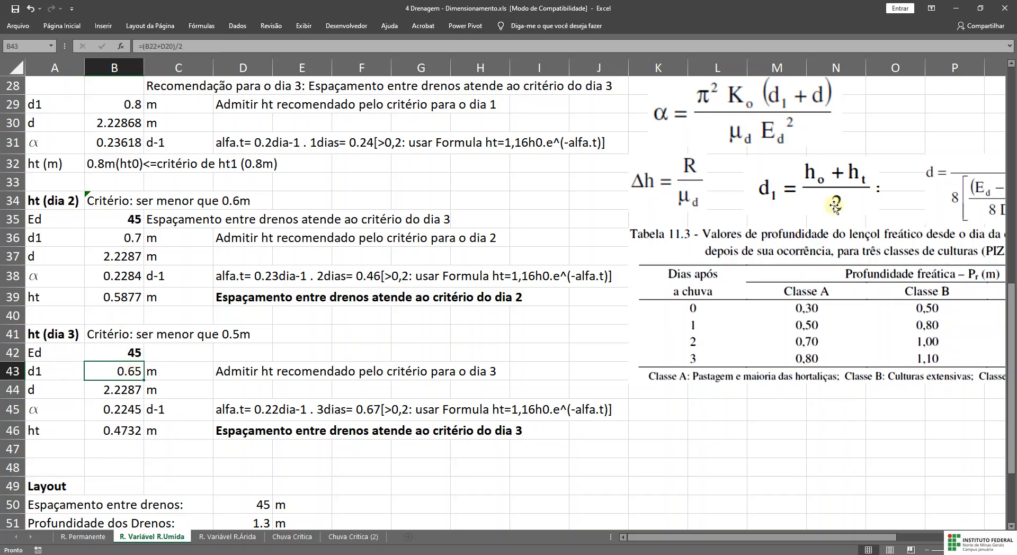
left_click(805, 197)
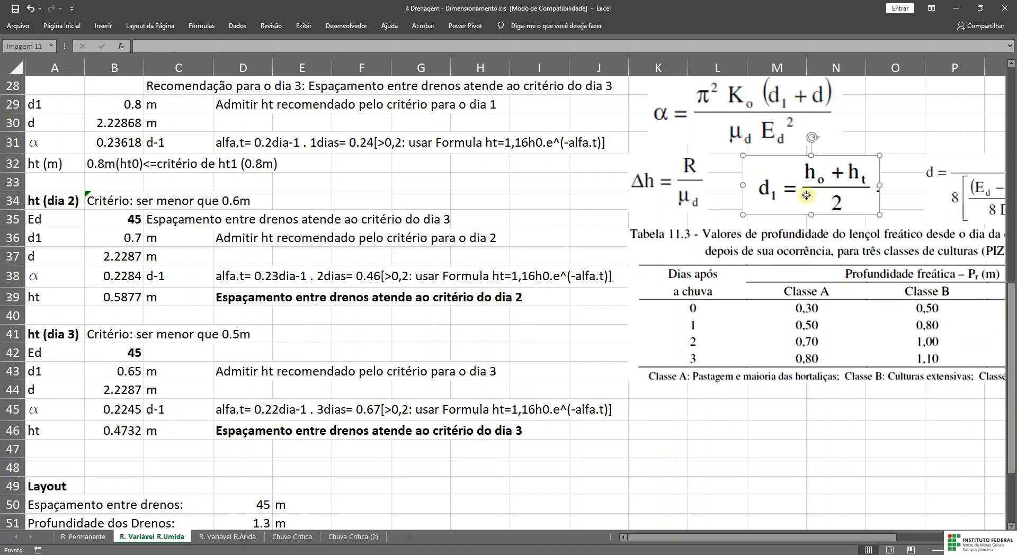
left_click(122, 372)
scroll(123, 238, "up", 3)
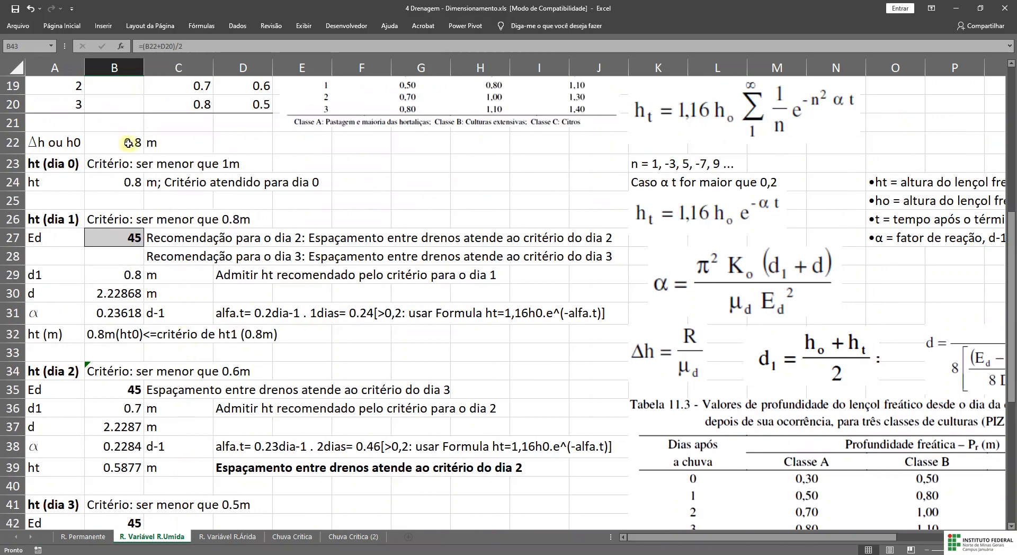
scroll(128, 143, "down", 3)
scroll(123, 372, "up", 5)
scroll(260, 226, "down", 6)
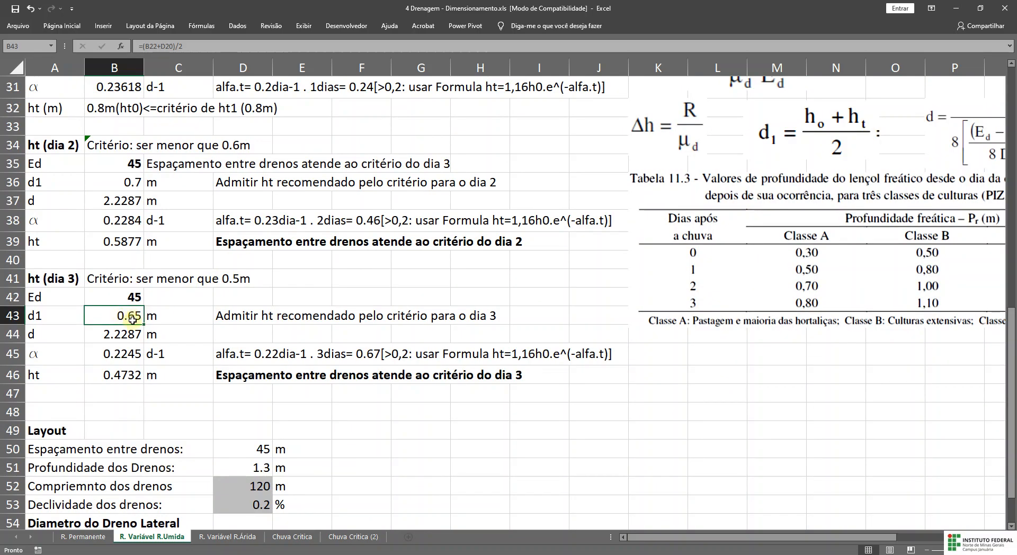
- Open the day 3 d1 formula in B43 and trace its references to B22 and D20
double_click(137, 316)
scroll(292, 301, "up", 6)
scroll(292, 301, "down", 3)
scroll(292, 301, "down", 3)
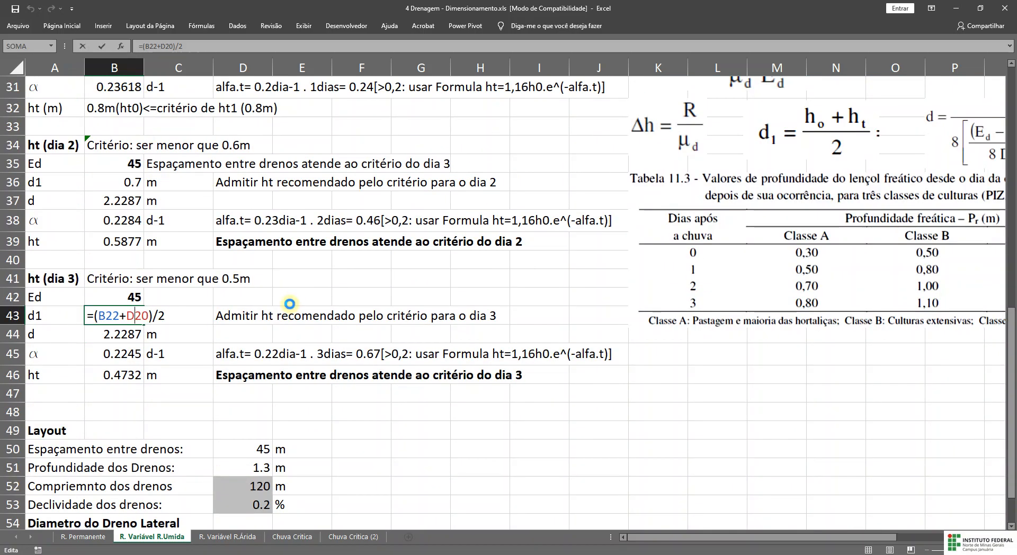
key("Return")
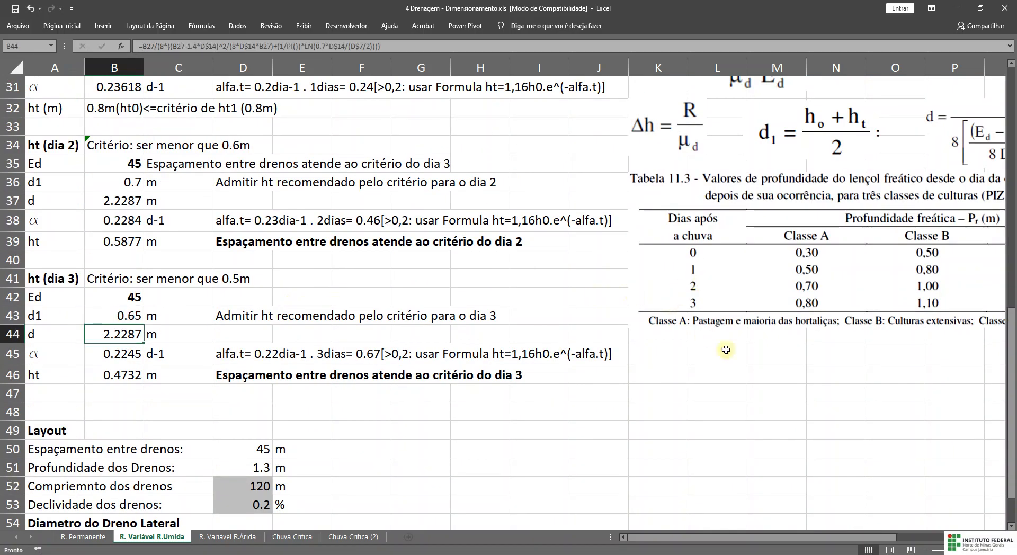
- Compare the day 3 d formula in B44 with the complete equation image for d
left_click_drag(764, 540, 743, 527)
left_click(663, 537)
left_click_drag(664, 538, 744, 527)
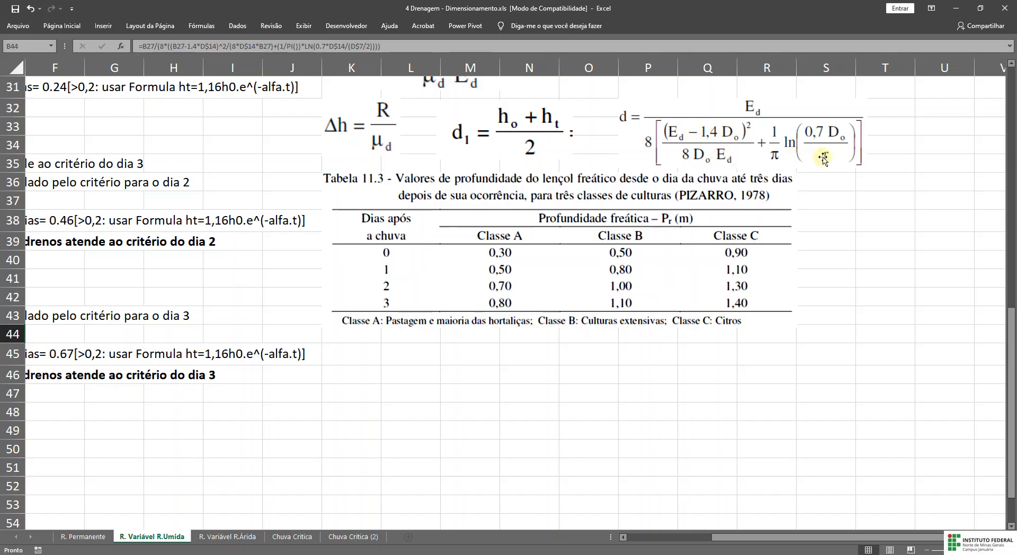
left_click_drag(772, 537, 671, 530)
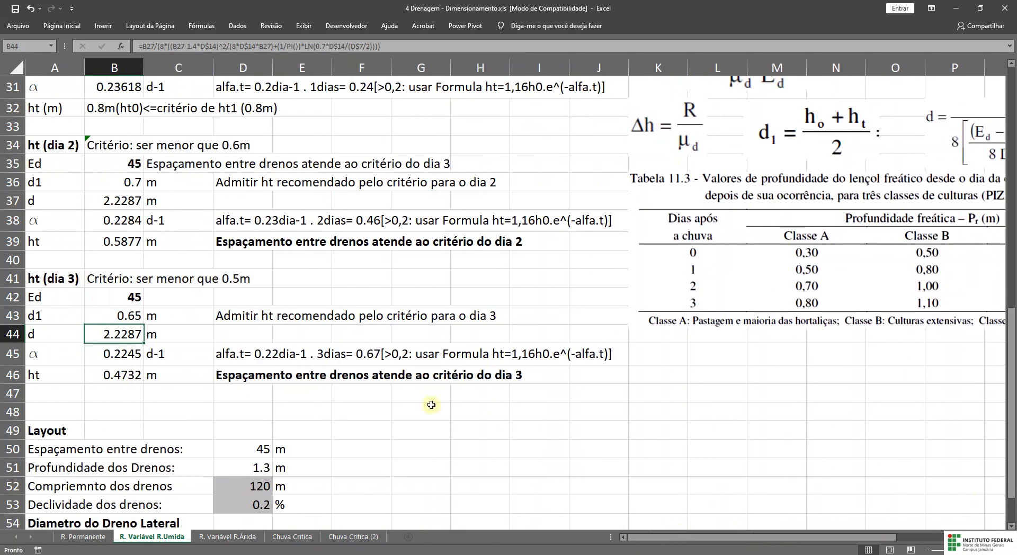
- Check the day 3 d1 formula in B43 and open the d formula in B44 to compare it with the d equation image
left_click(123, 353)
left_click(126, 317)
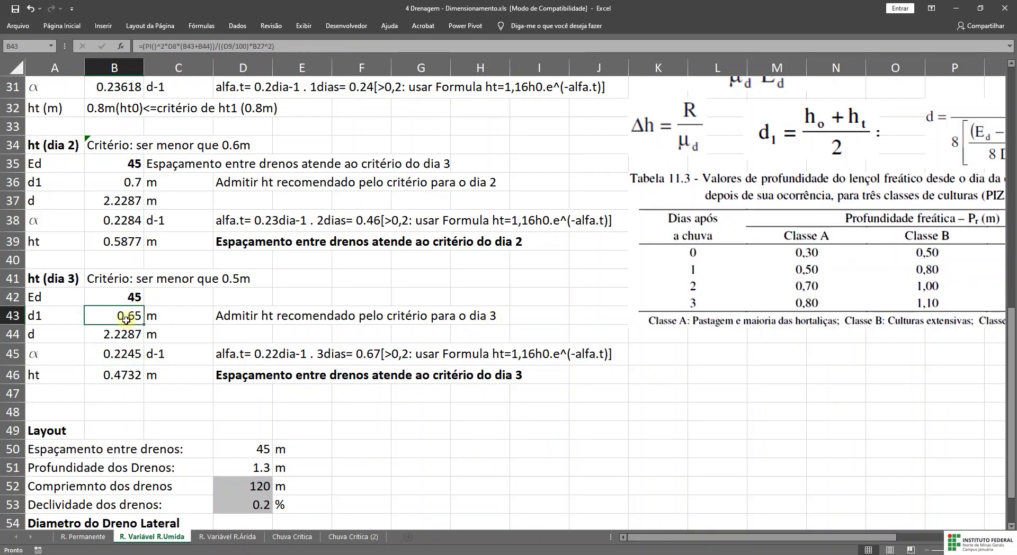
scroll(591, 296, "up", 2)
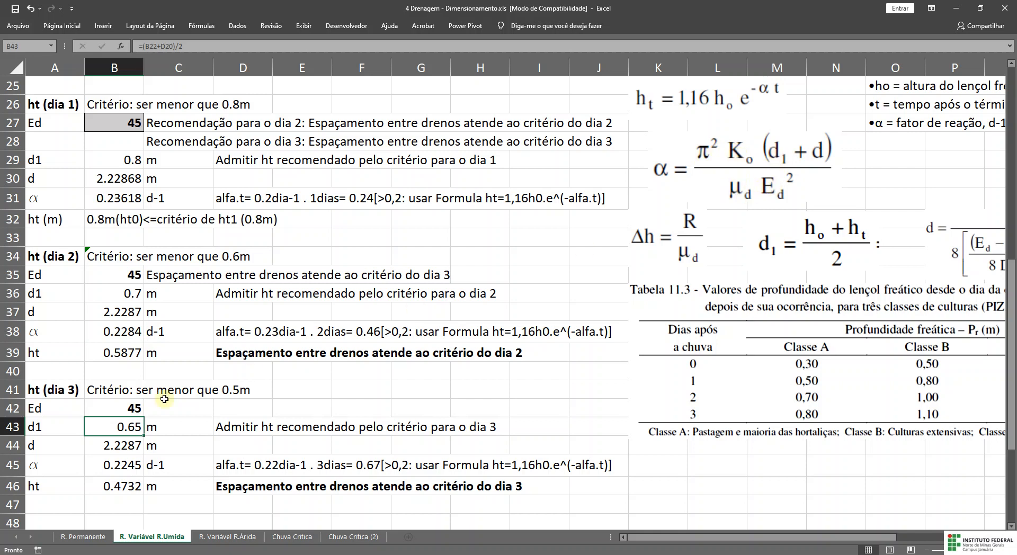
left_click(122, 446)
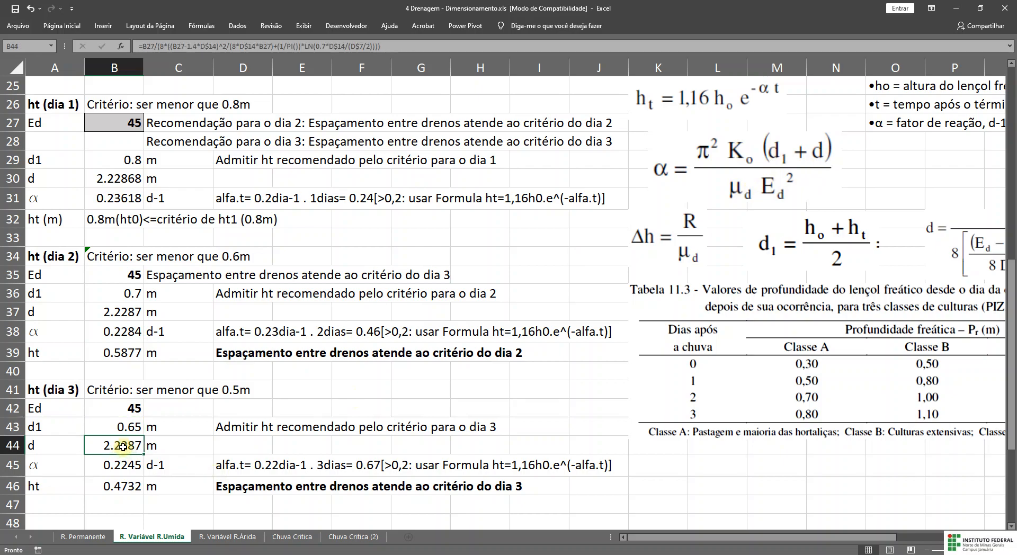
double_click(122, 447)
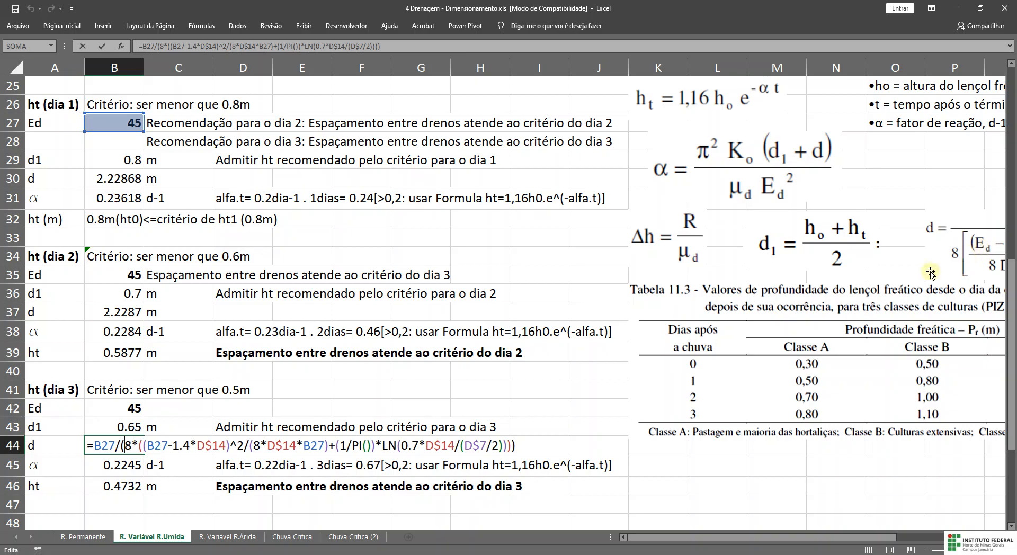
key("Return")
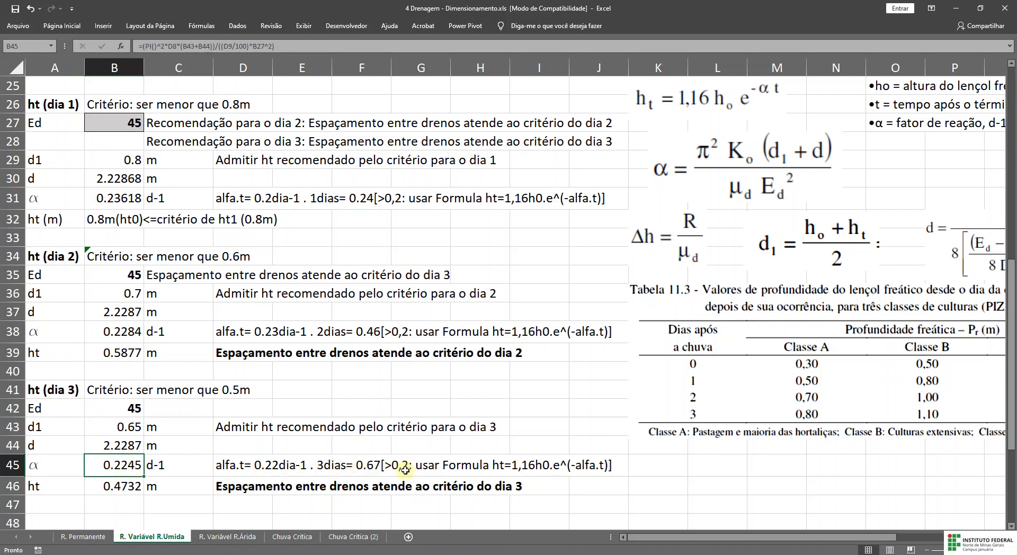
- Locate the simplified ht equation image for alpha·t greater than 0.2 and return to the day 3 block
scroll(407, 469, "up", 4)
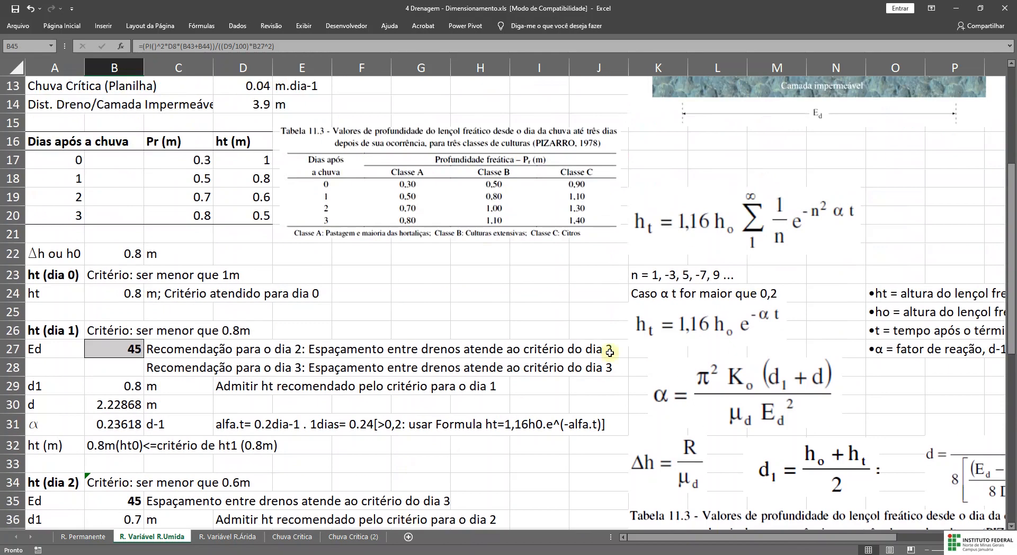
left_click(720, 329)
left_click(720, 330)
scroll(718, 325, "down", 5)
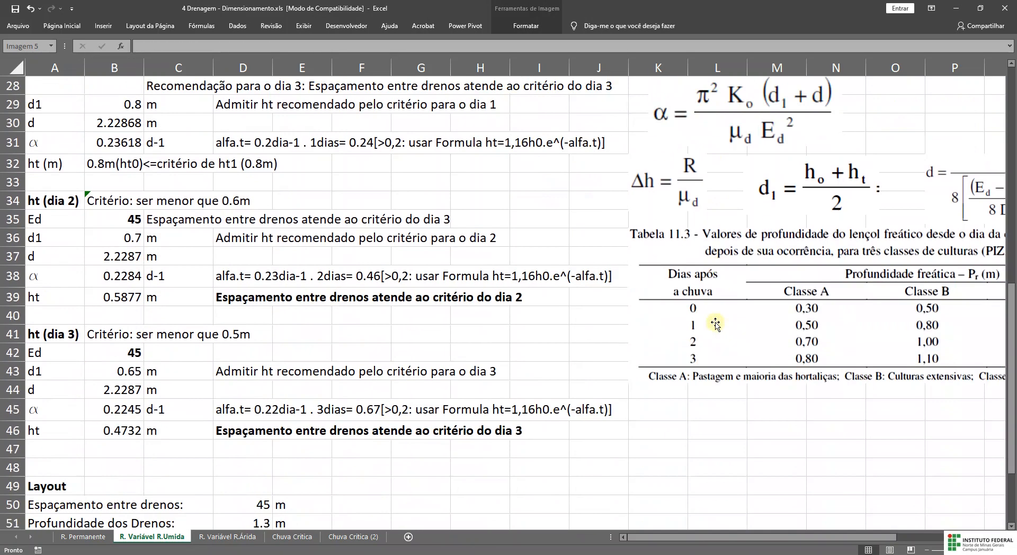
- Open the day 3 ht formula in B46 and trace its 1.16*B22 term to the h0 cell and the ht equation image
left_click(130, 432)
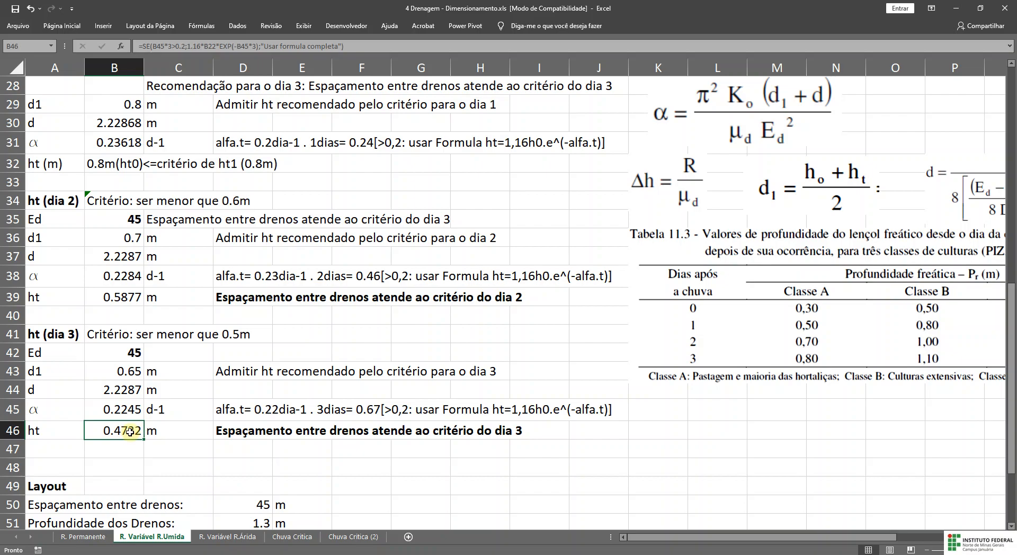
double_click(131, 431)
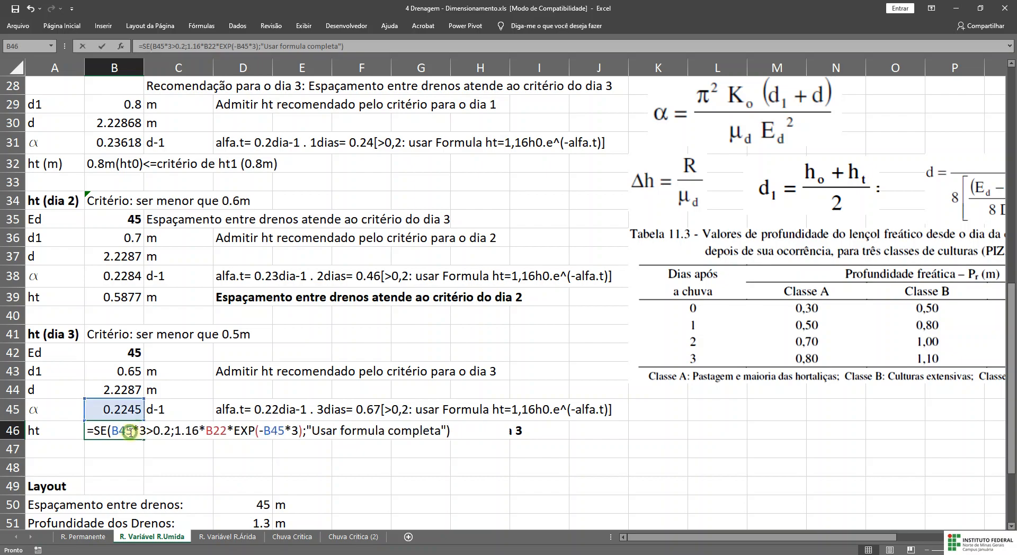
left_click_drag(173, 431, 227, 437)
scroll(227, 437, "up", 4)
scroll(227, 438, "up", 1)
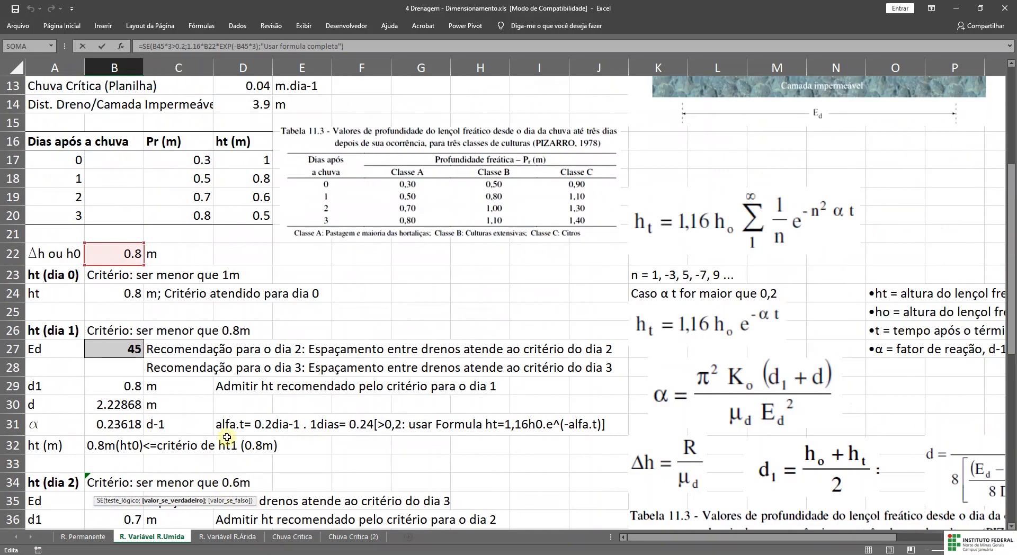
scroll(233, 483, "down", 4)
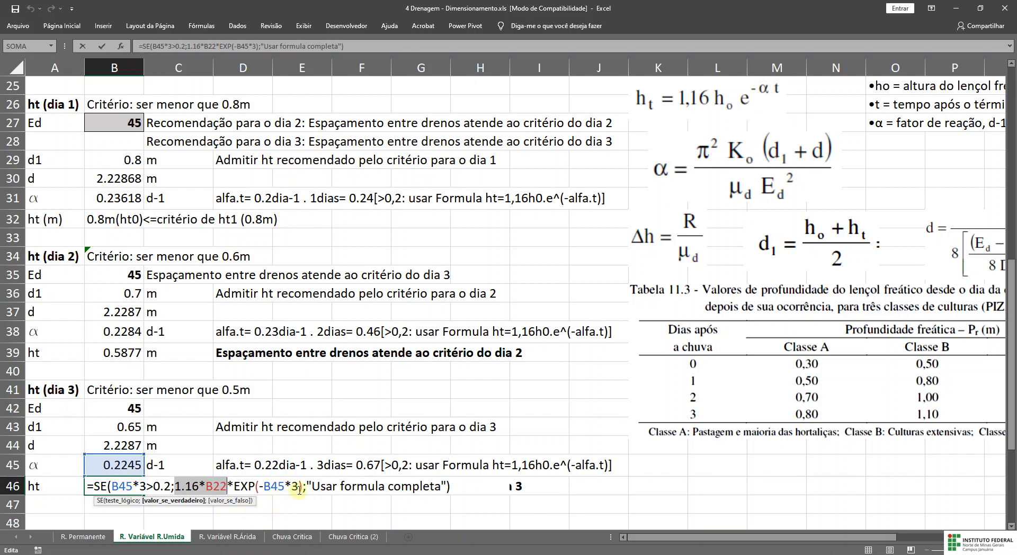
key("Return")
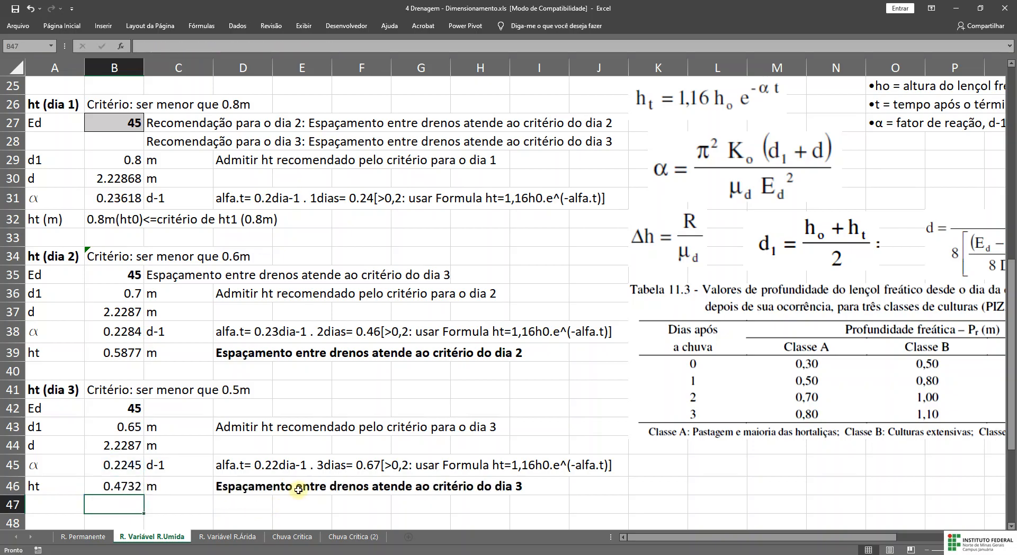
- Compare the day 3 ht result in B46 with the day 3 criterion in D20
left_click(124, 487)
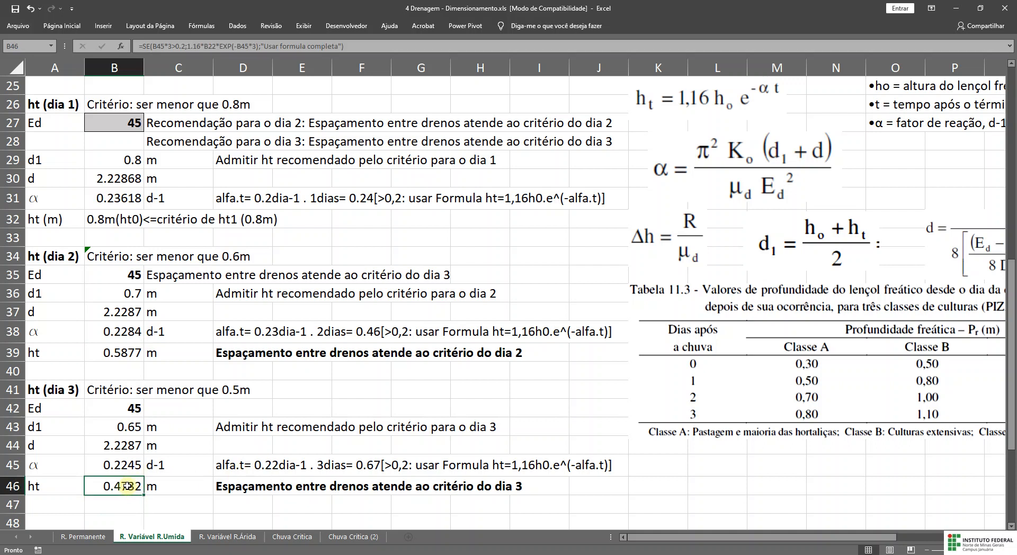
scroll(234, 391, "up", 3)
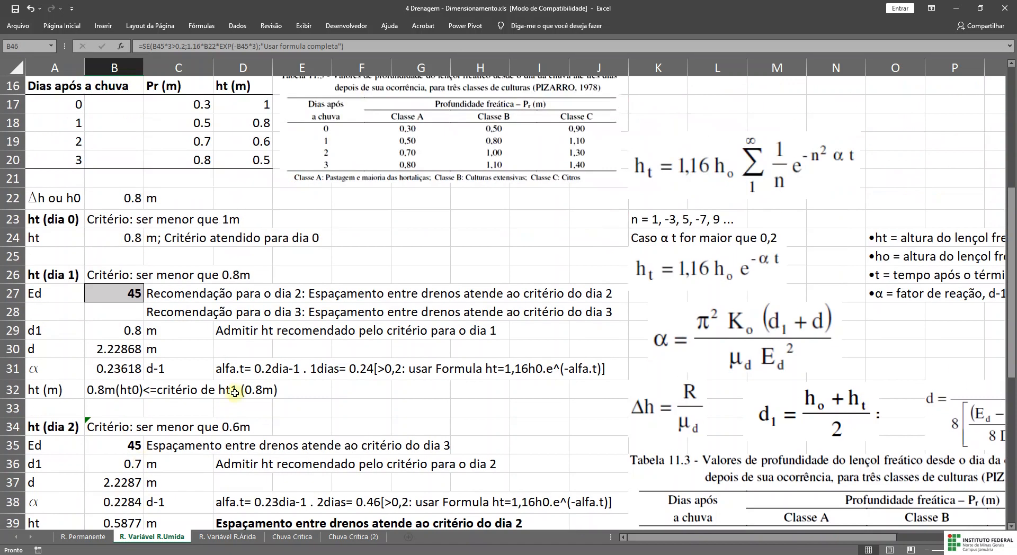
left_click(245, 161)
scroll(245, 161, "down", 5)
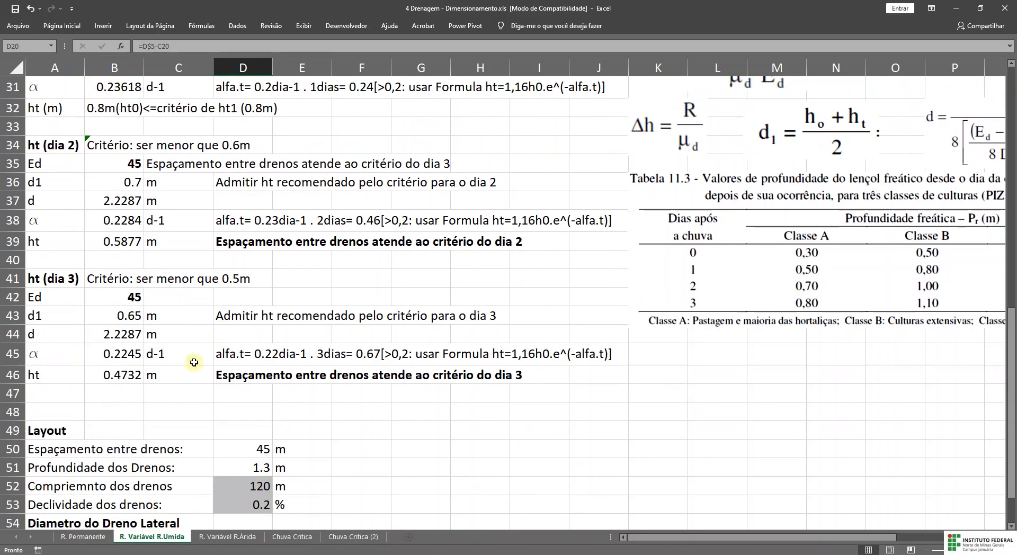
left_click(136, 377)
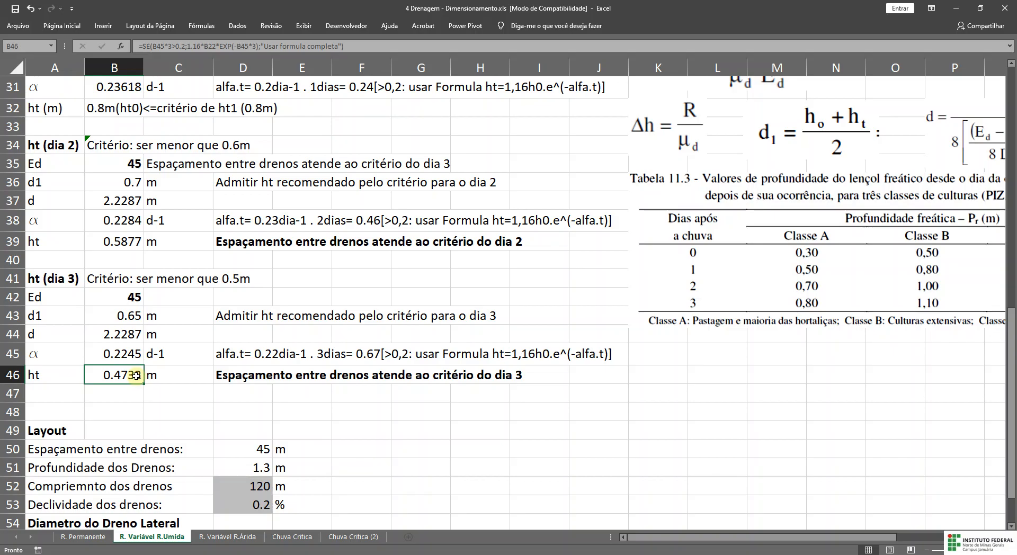
- Set the drain spacing Ed in B27 to 40 and check the day 2 and day 3 ht results in B39 and B46
scroll(136, 376, "up", 1)
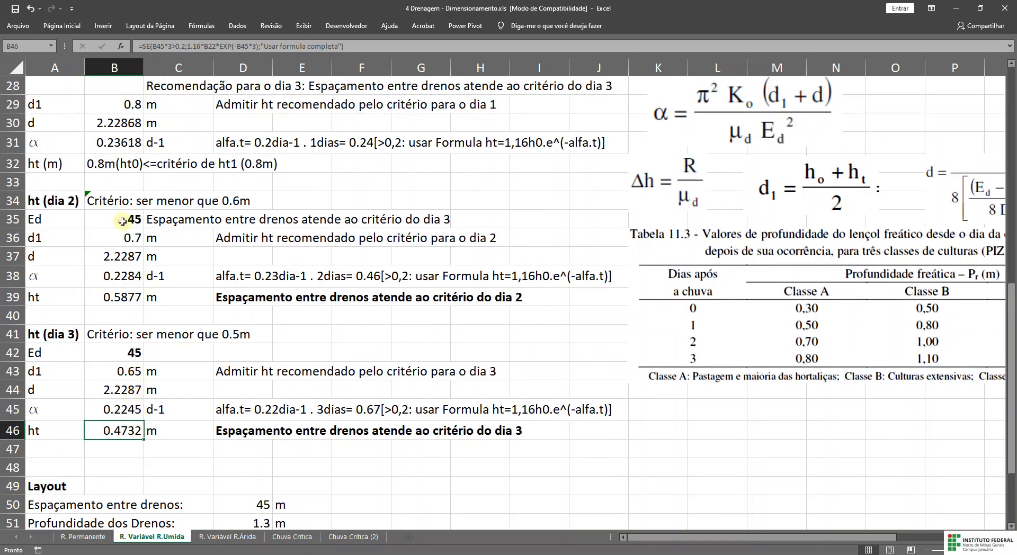
scroll(127, 432, "up", 3)
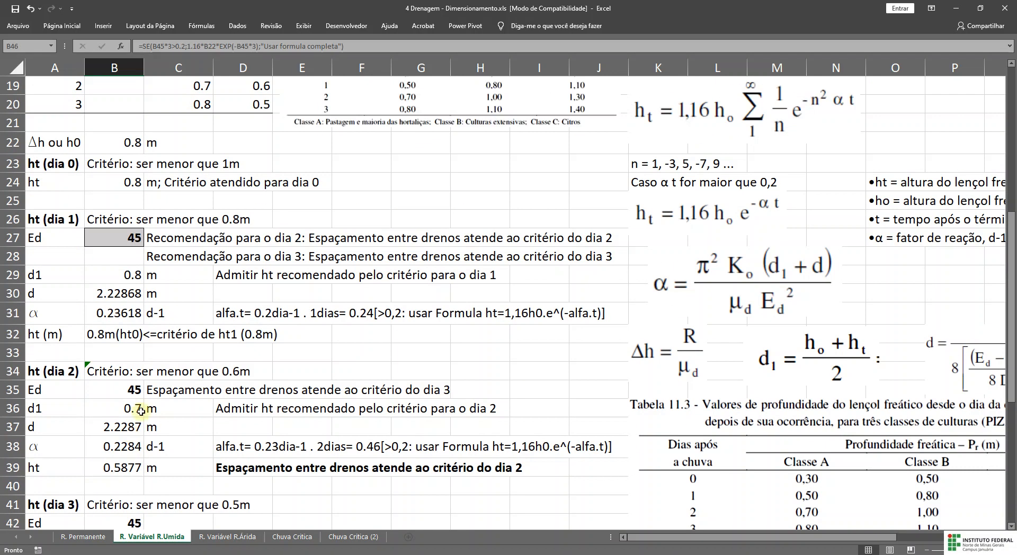
left_click(131, 237)
type("40")
key("Return")
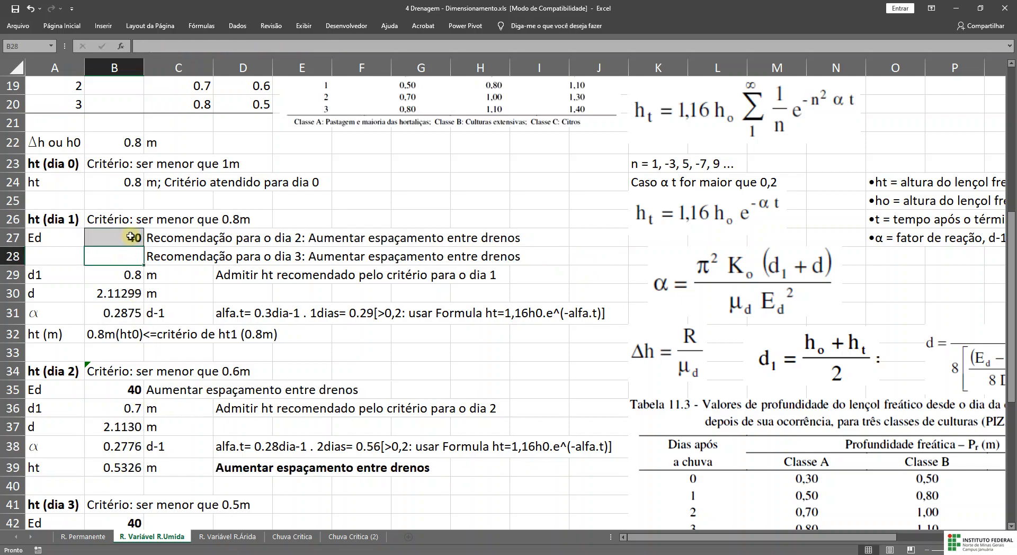
scroll(173, 252, "down", 3)
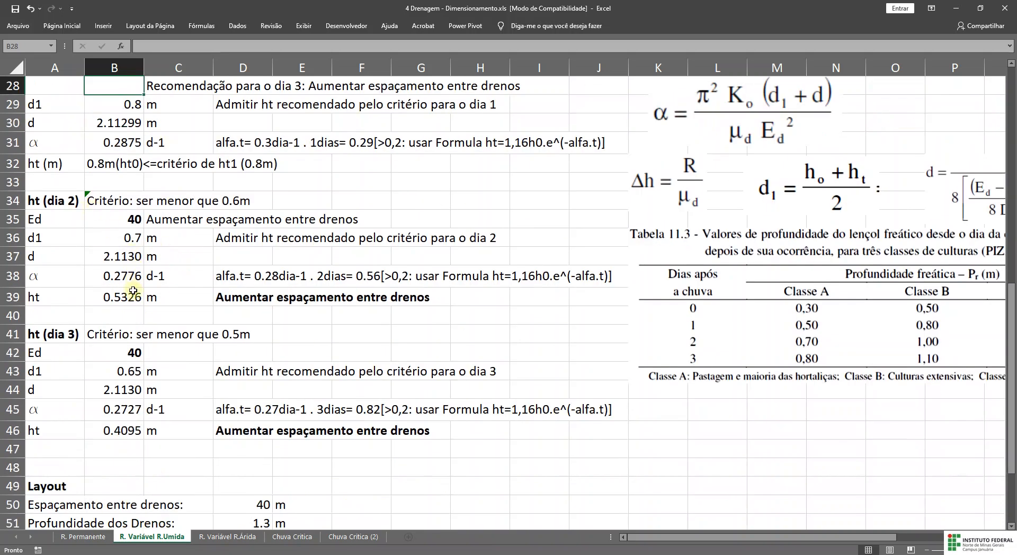
left_click(132, 297)
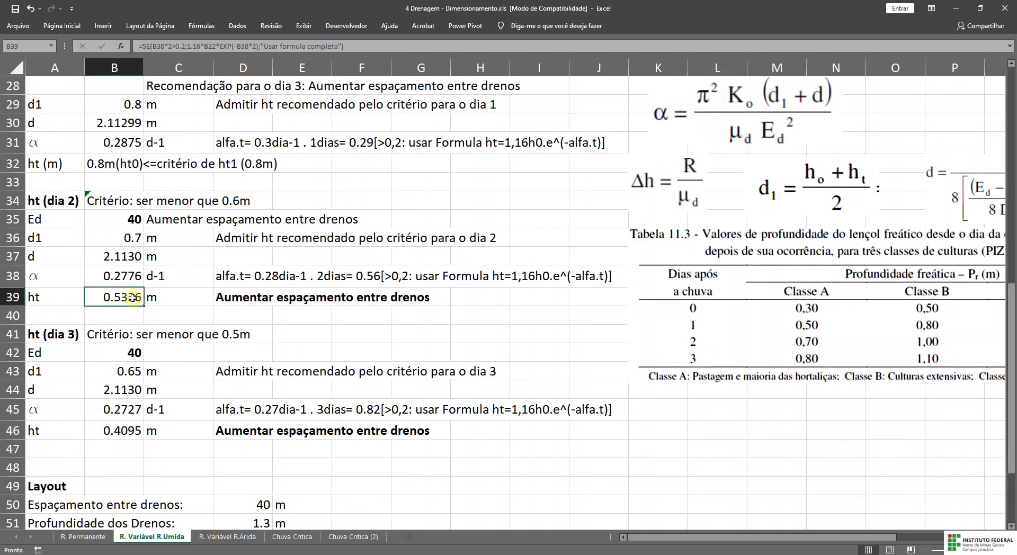
left_click(136, 432)
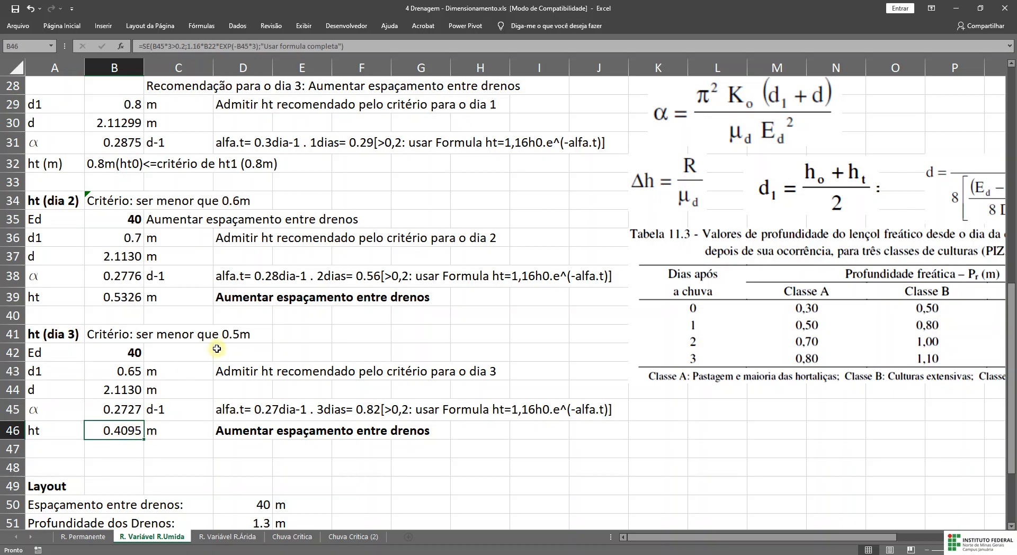
- Set the drain spacing Ed in B27 to 45
scroll(221, 343, "up", 2)
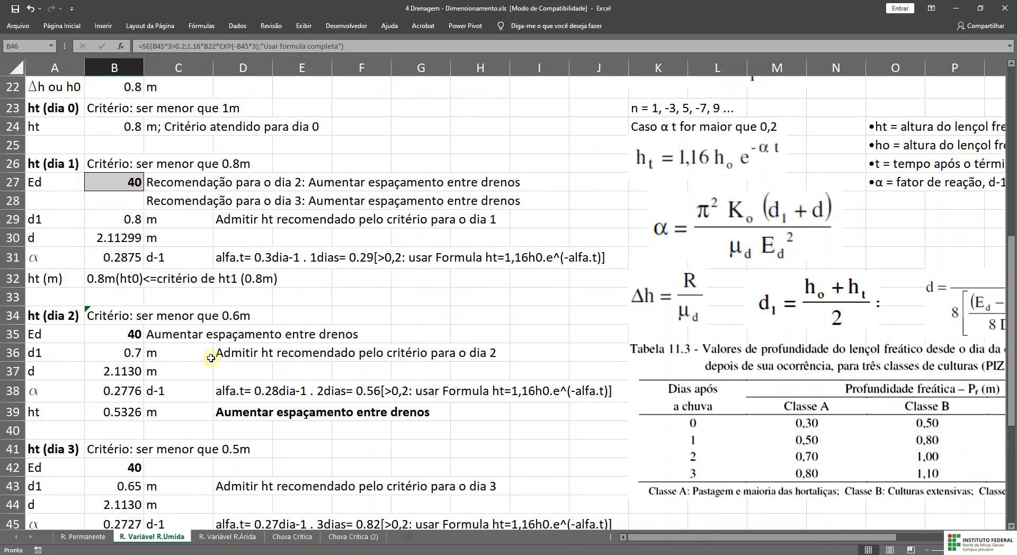
left_click(130, 182)
type("45")
key("Return")
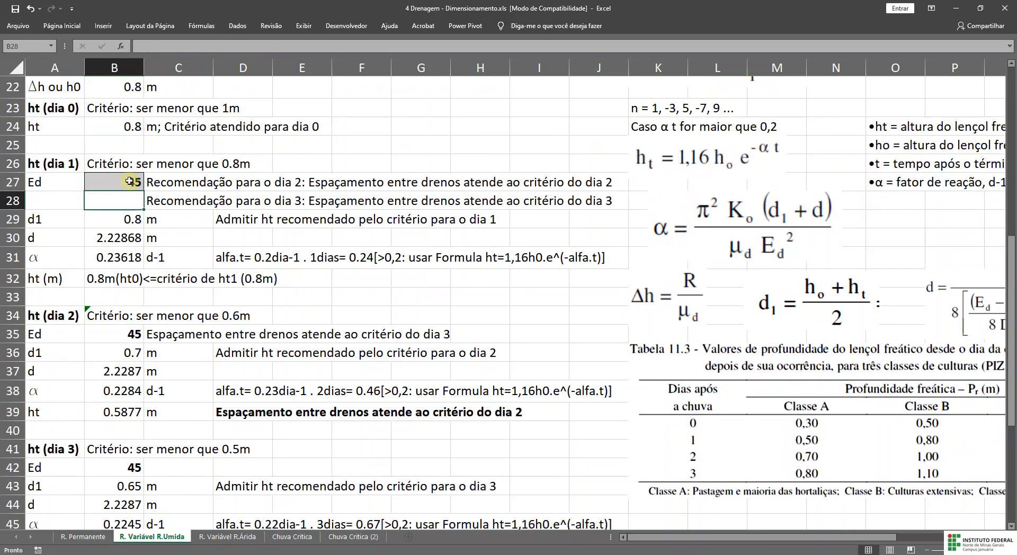
- Review the Layout section's drain spacing, depth, length and slope in D50:D53, plus the lateral drain flow formula in D55
scroll(106, 158, "down", 4)
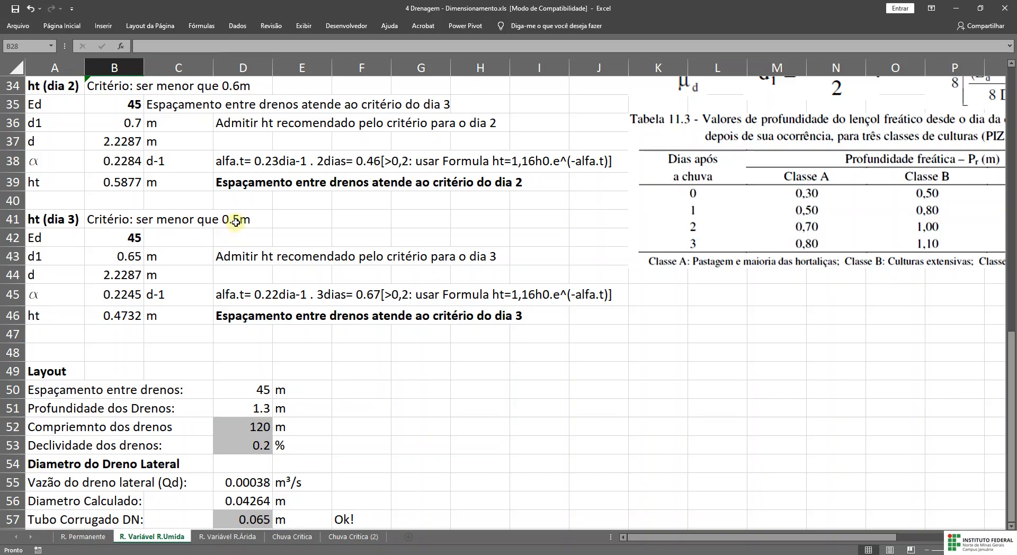
scroll(236, 222, "down", 2)
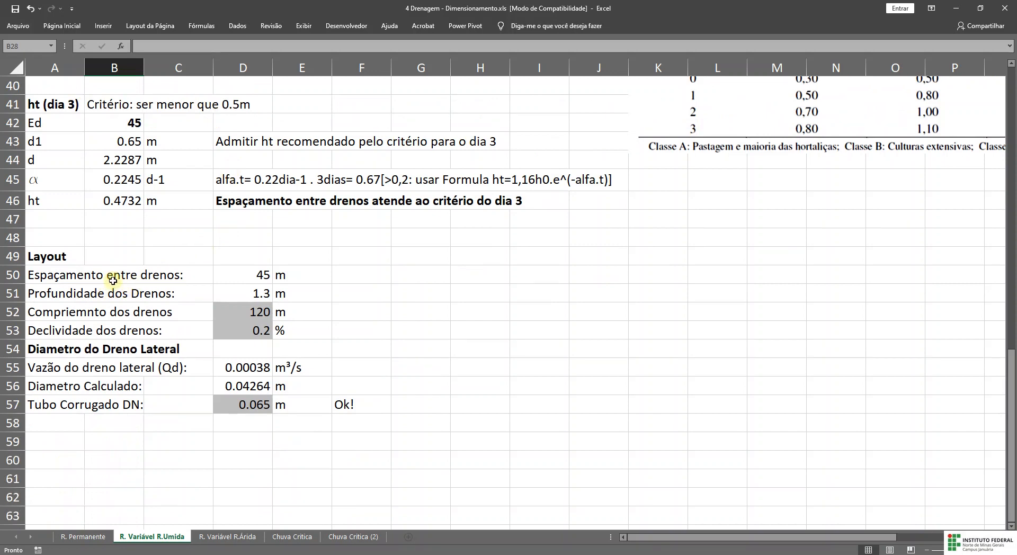
left_click(257, 275)
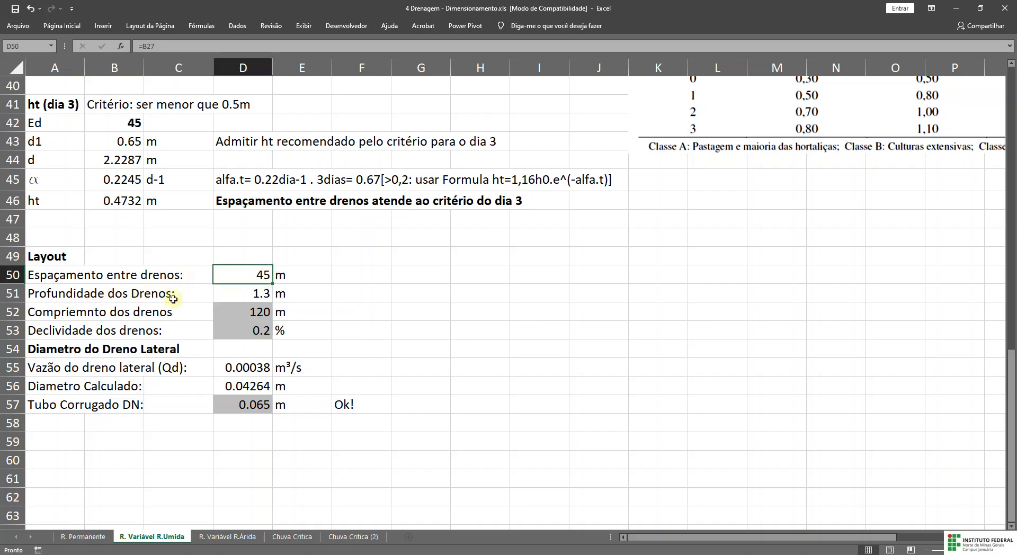
left_click(250, 293)
left_click(111, 315)
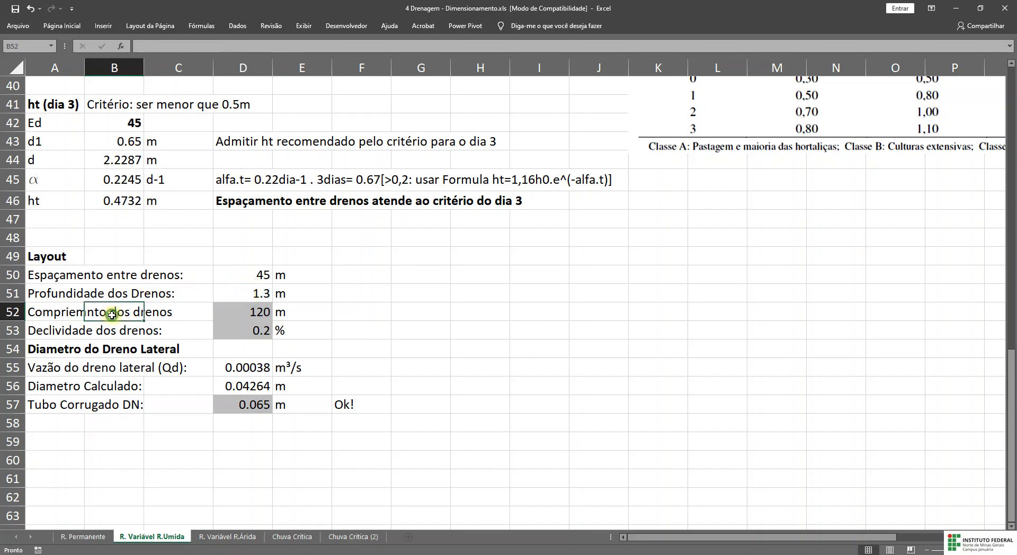
left_click(261, 312)
left_click(74, 331)
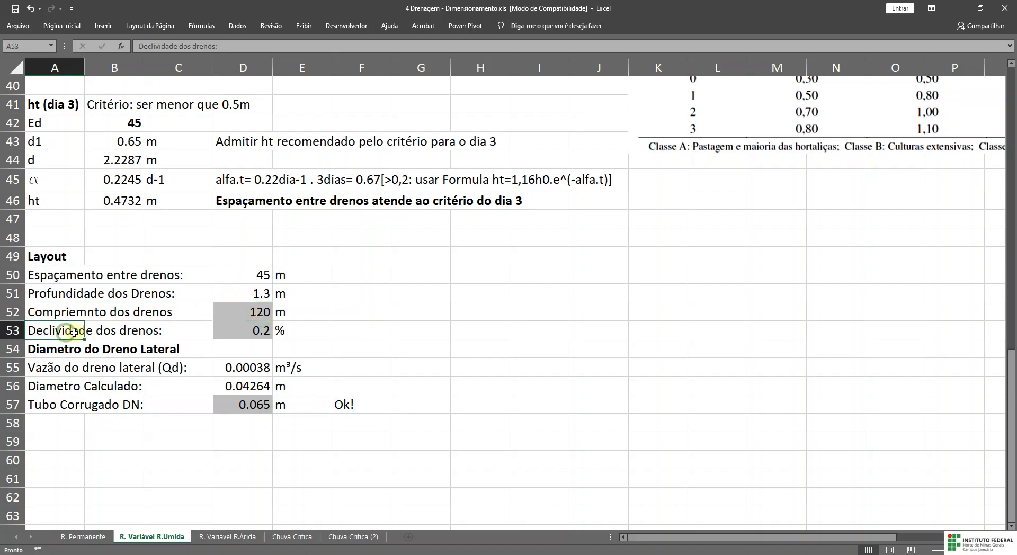
left_click(265, 330)
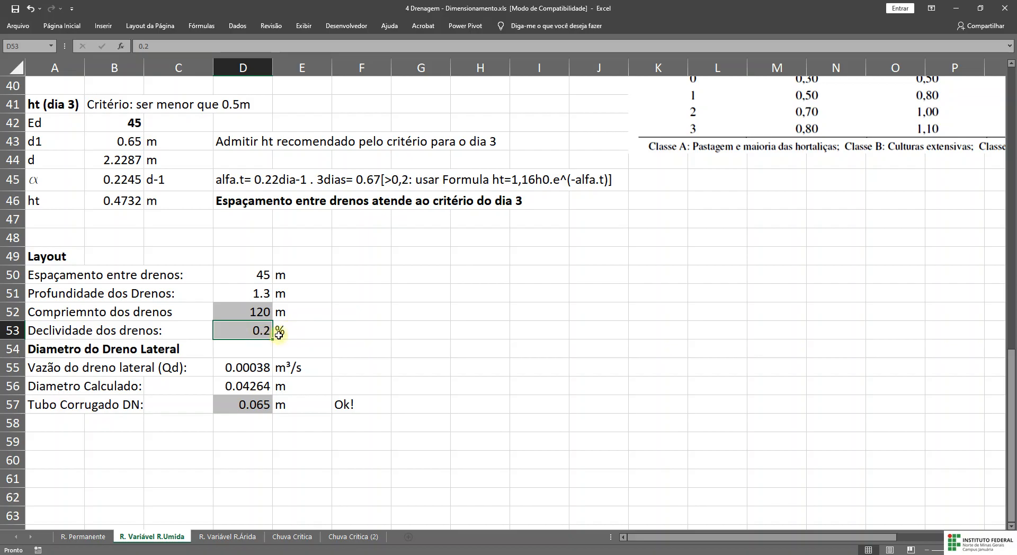
left_click(264, 366)
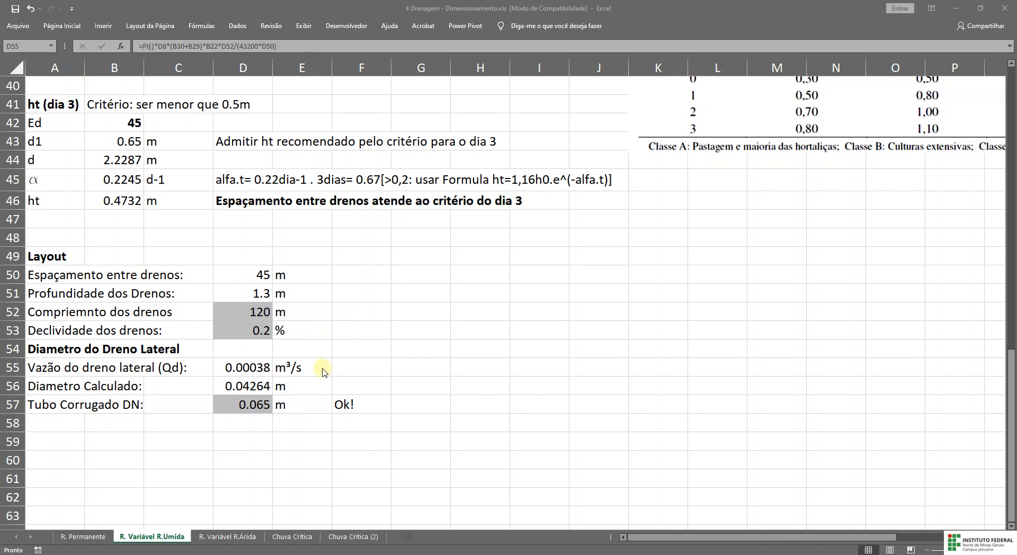
- Paste the slope range note "•0,1 a 0,5%" at F53 beside the drain slope, using the destination formatting
left_click(356, 337)
left_click(356, 337)
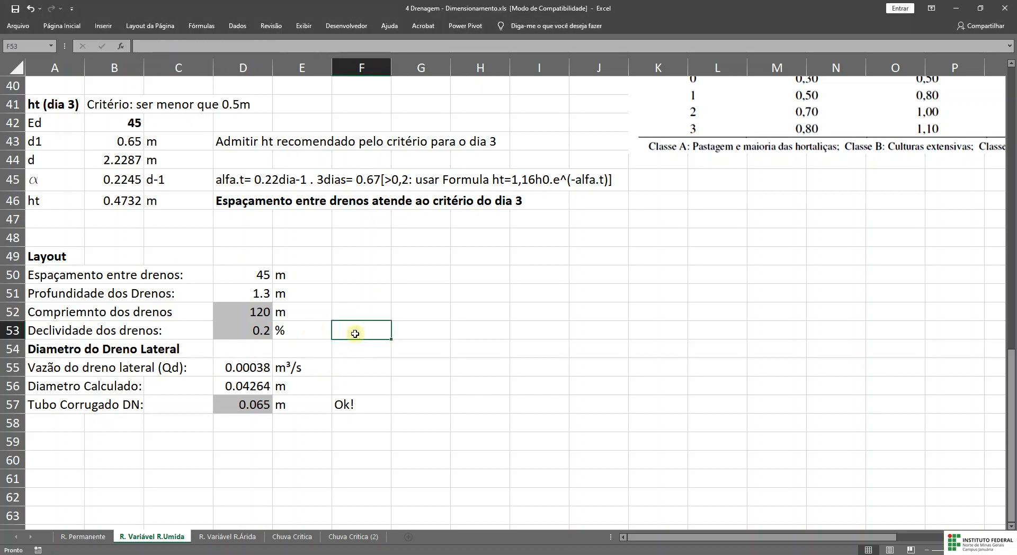
type("•0,1 a 0,5%")
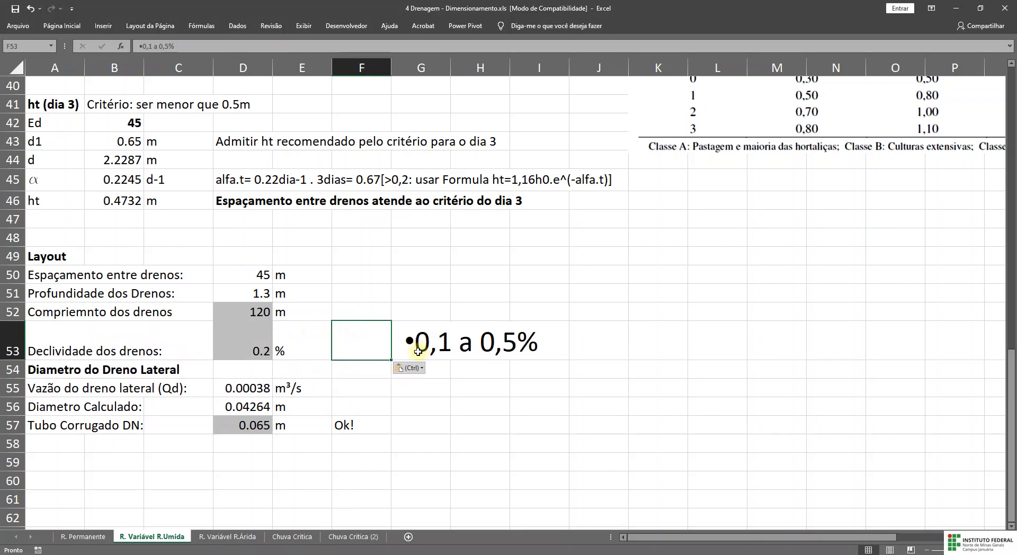
left_click(425, 371)
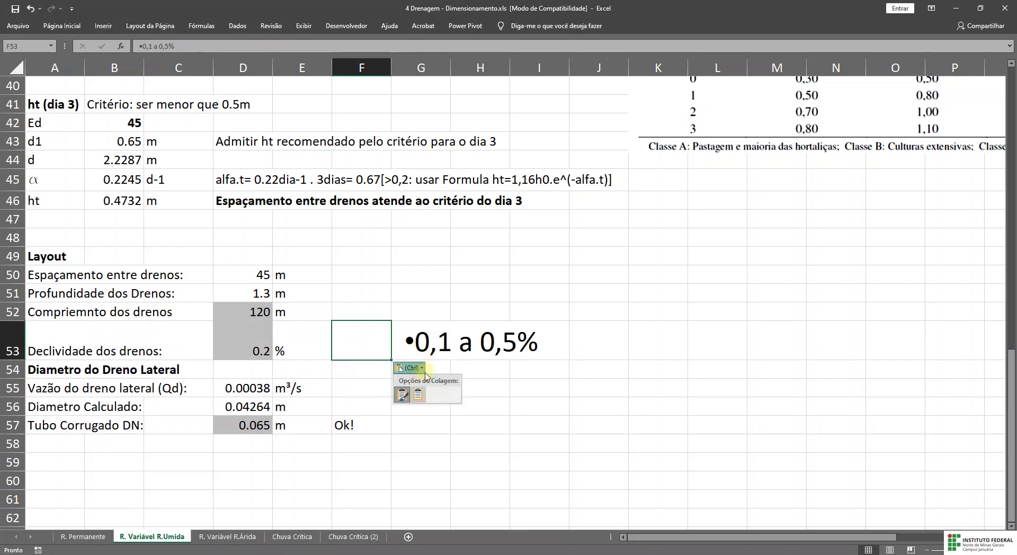
left_click(416, 396)
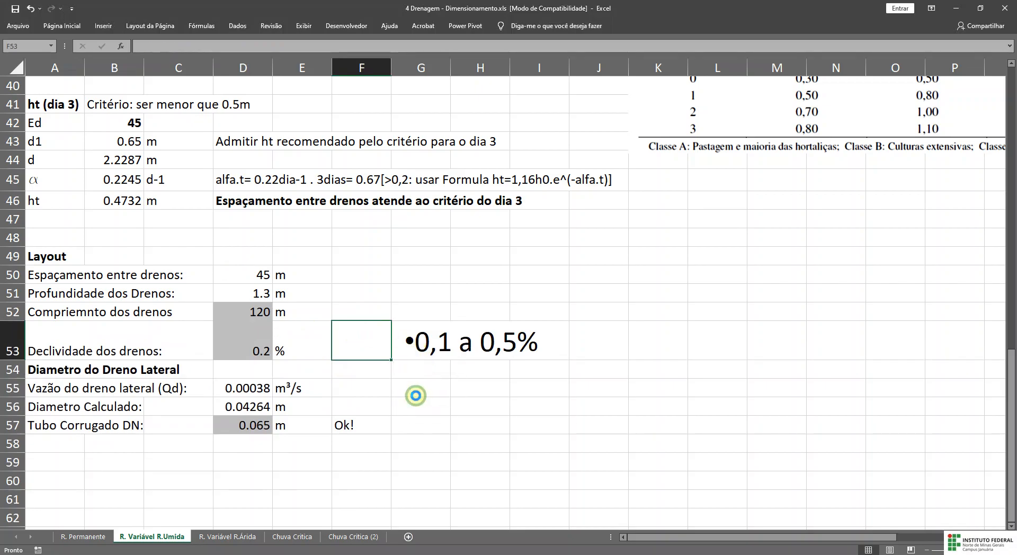
- Edit the slope range note in F53 to read "Varia entre 0,1 a 0,5%", removing the bullet
double_click(342, 329)
key("BackSpace")
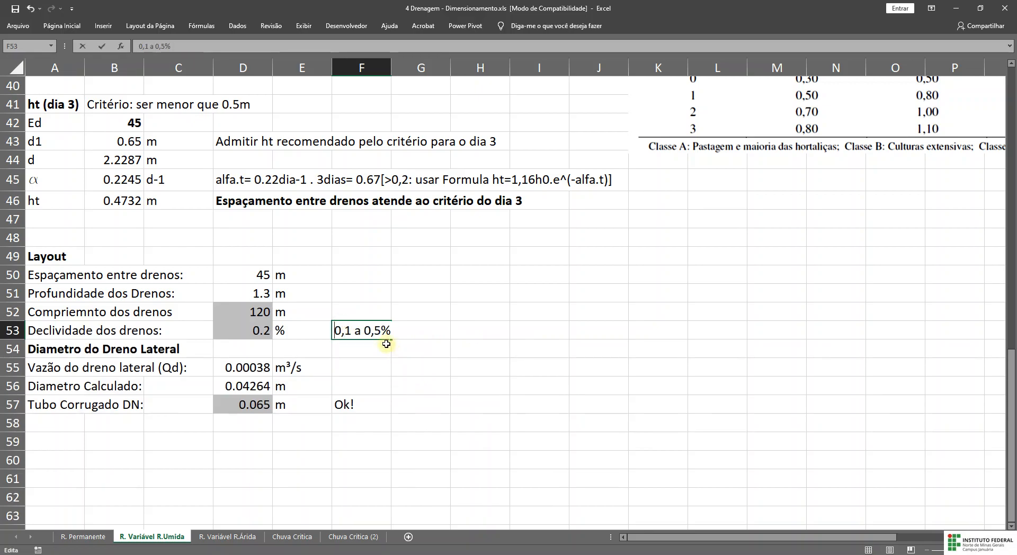
type("varia entre")
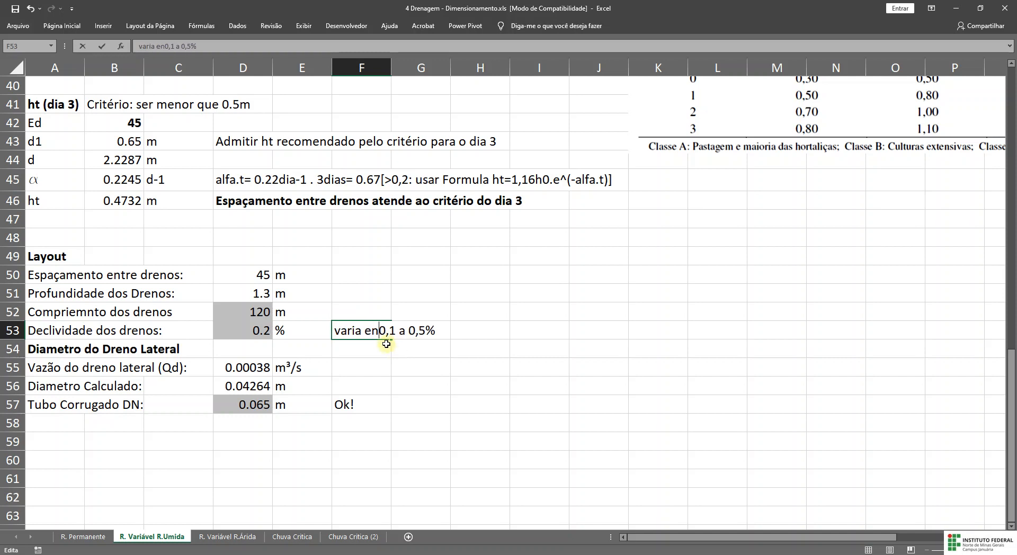
type(" (")
key("BackSpace")
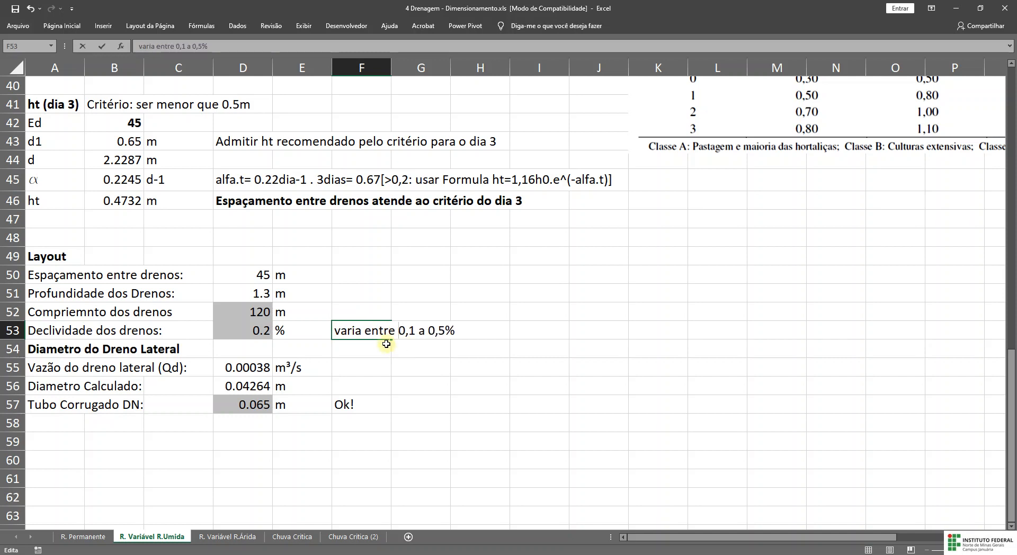
key("Left")
key("Left")
key("Left")
key("Left")
key("Left")
key("Left")
key("Left")
key("Left")
key("Left")
key("Left")
key("Left")
key("BackSpace")
type("V")
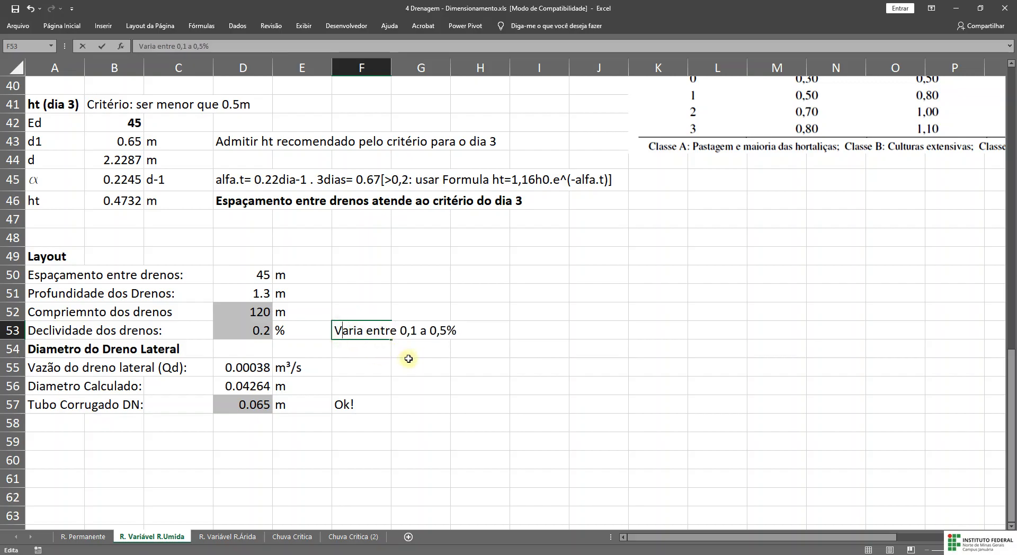
key("Return")
key("Up")
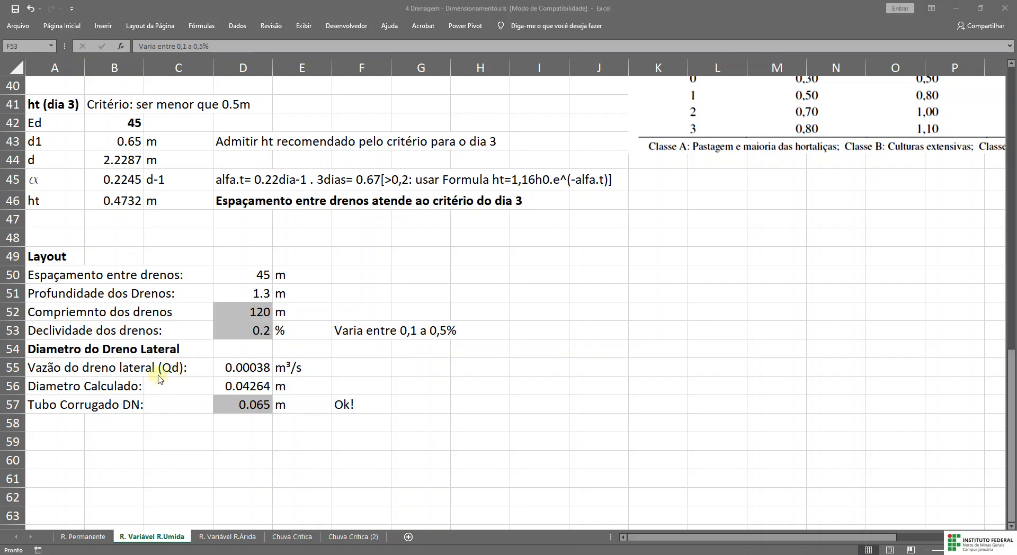
- Paste the Qd drain flow equation picture at G56 and shrink it to about four columns wide
left_click(440, 389)
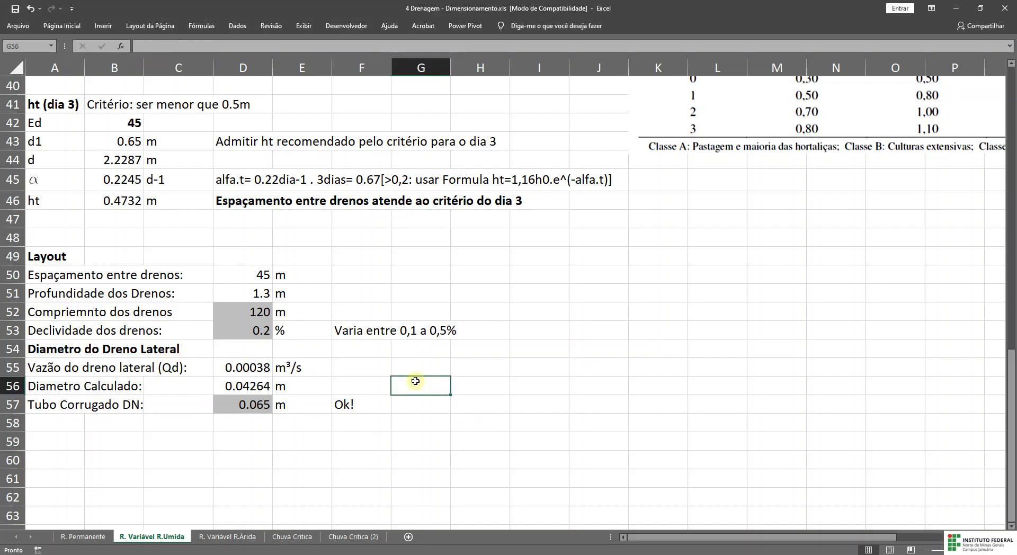
key("ctrl+v")
left_click_drag(743, 477, 606, 437)
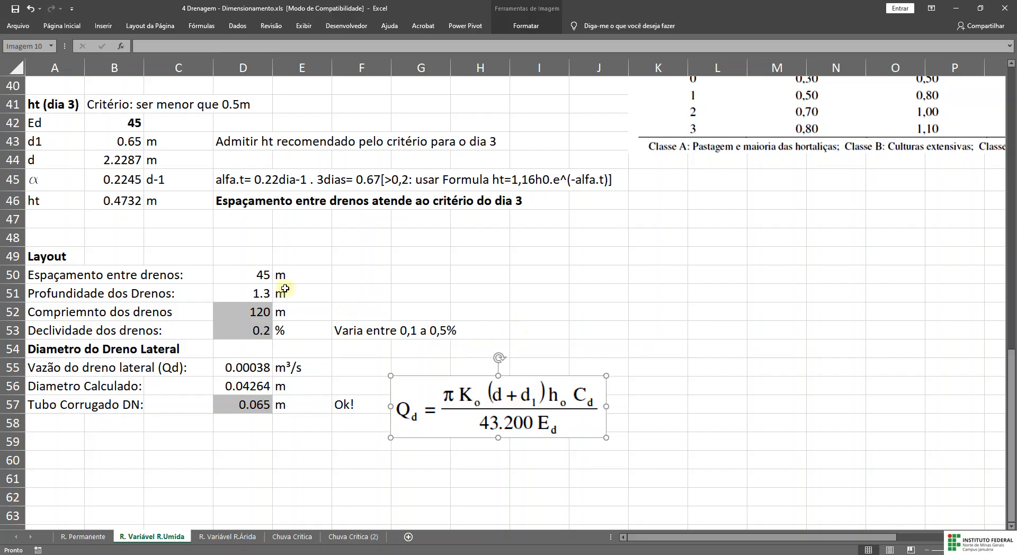
- Match the Qd equation's terms to the sheet, examining d1 in B43, d in B44 and the drain length in D52
left_click(119, 140)
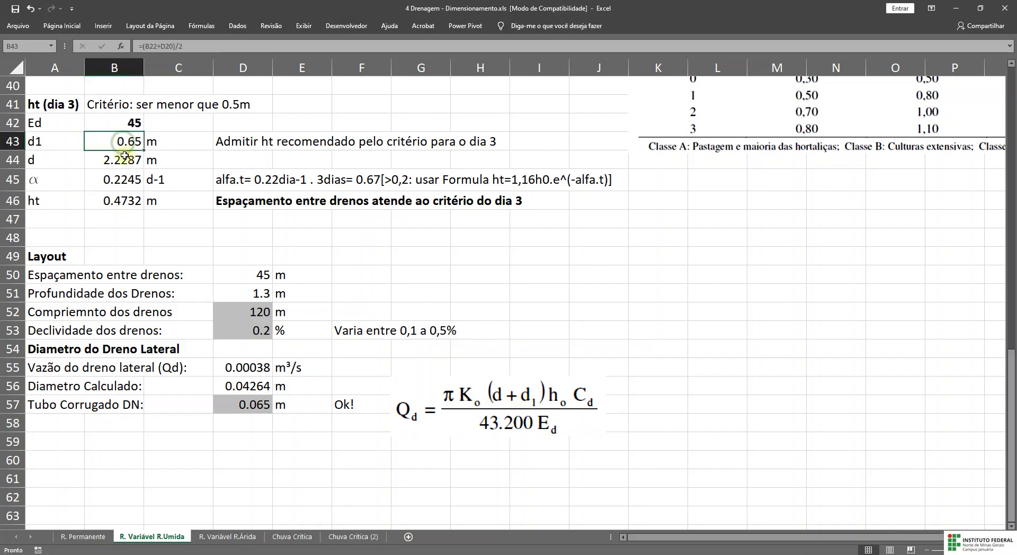
left_click(127, 162)
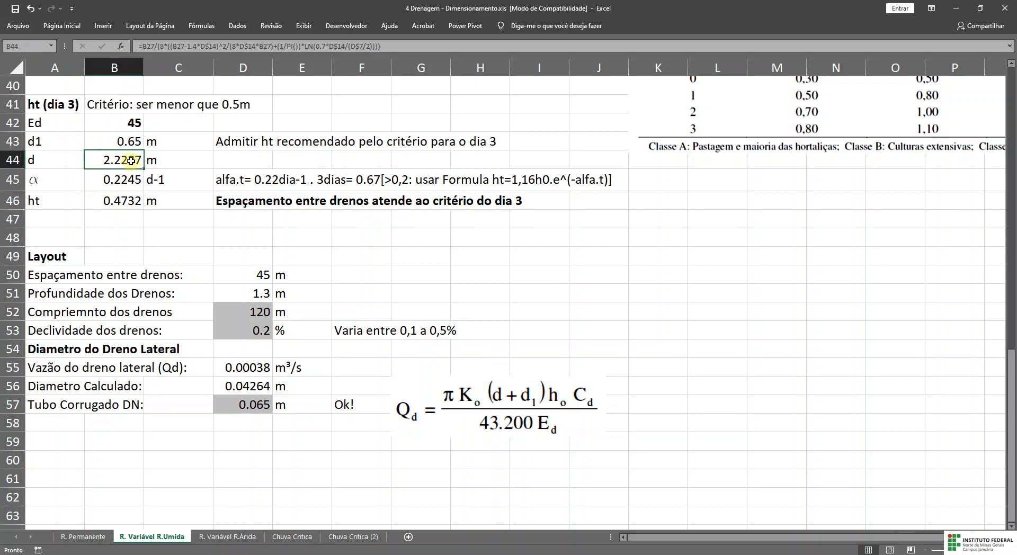
left_click(129, 141)
left_click(140, 158)
left_click(582, 407)
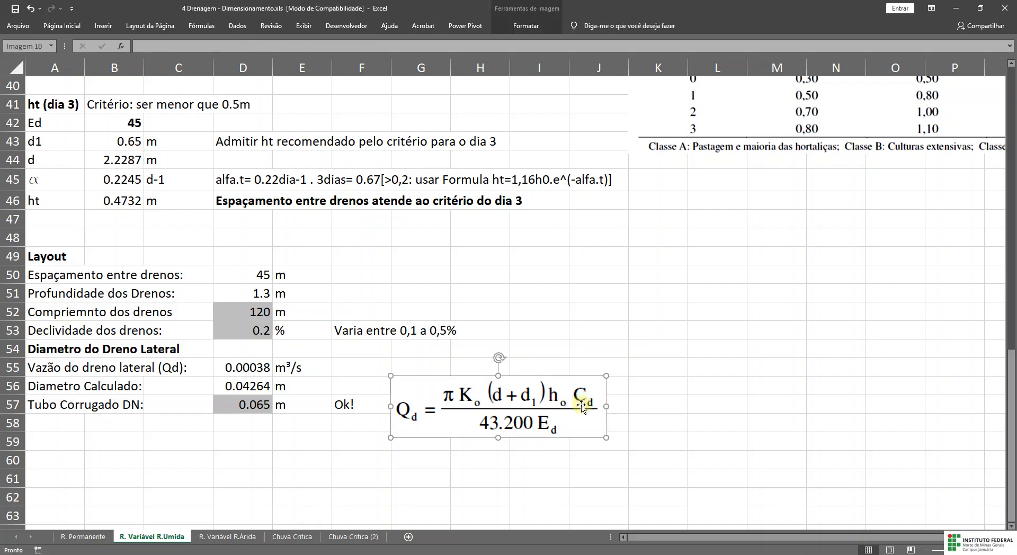
left_click(653, 405)
left_click(588, 401)
left_click(257, 307)
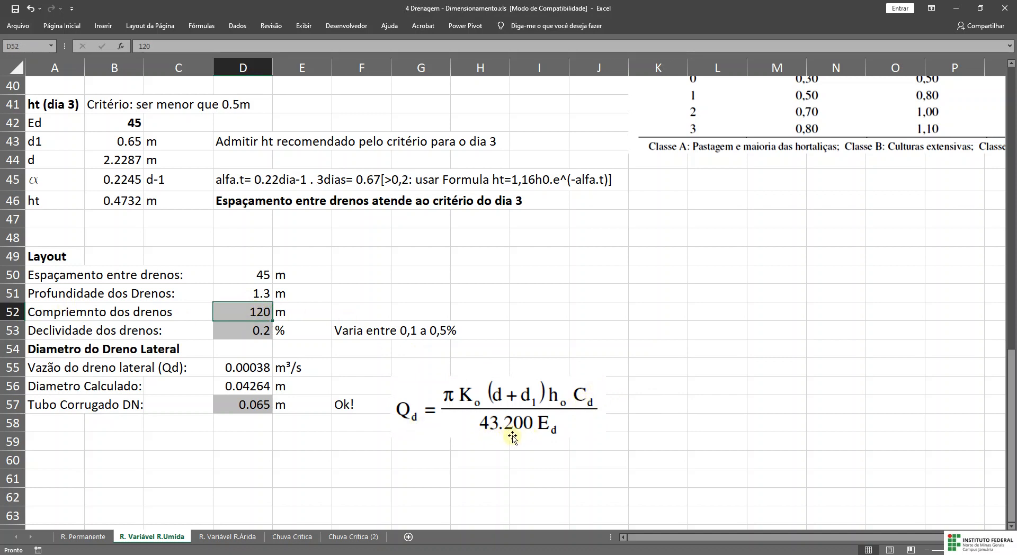
left_click(614, 438)
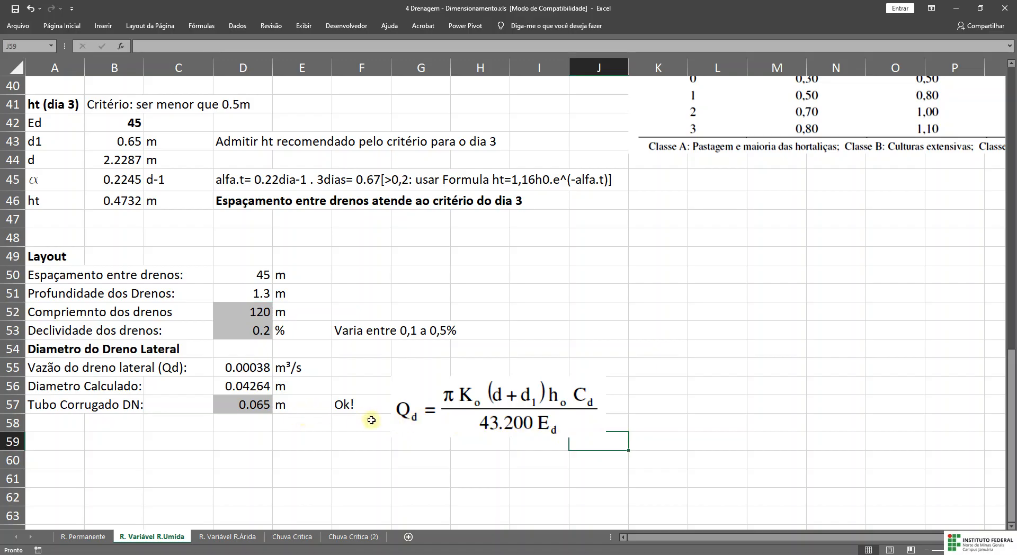
- Examine the lateral drain flow formula in D55, tracing its references to D8, B30, B29, B22, D52 and D50 against the Qd equation
left_click(249, 367)
double_click(249, 367)
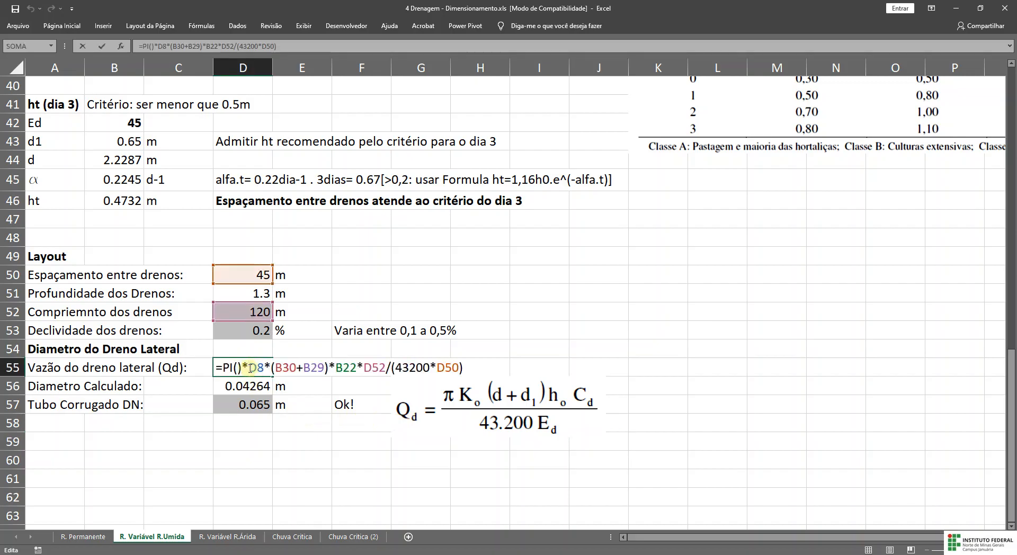
left_click_drag(249, 367, 262, 369)
scroll(401, 311, "up", 9)
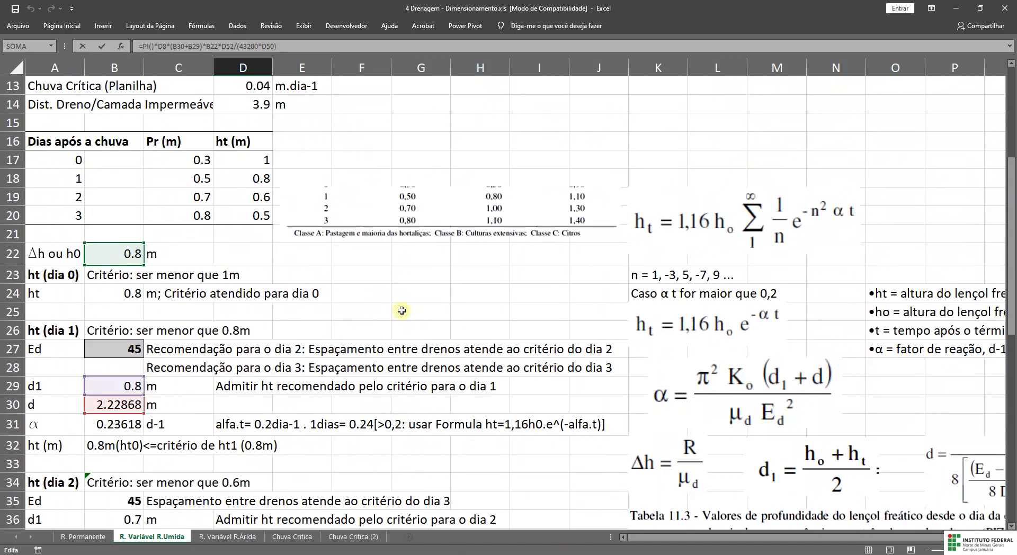
scroll(401, 311, "up", 4)
scroll(397, 302, "down", 11)
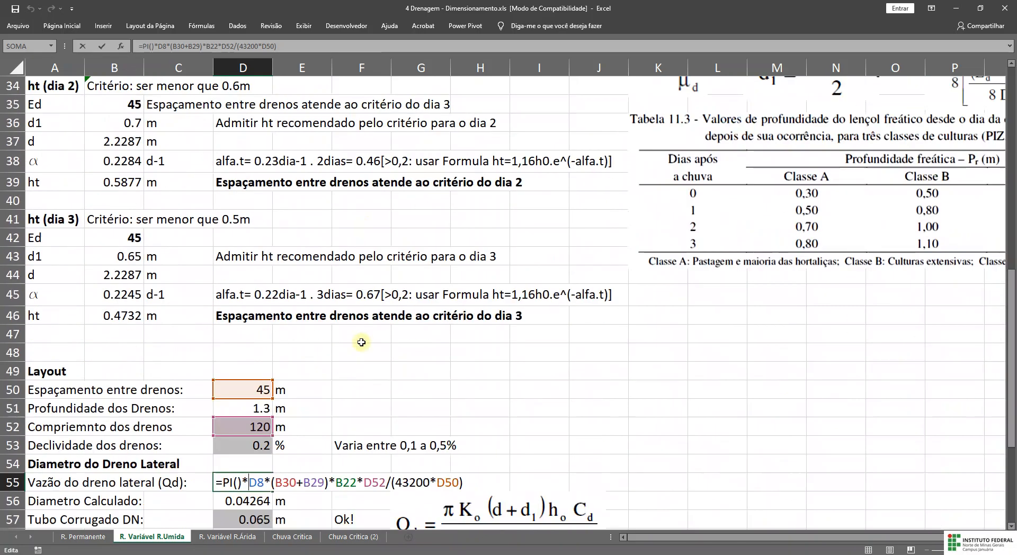
scroll(361, 342, "down", 7)
scroll(460, 343, "up", 6)
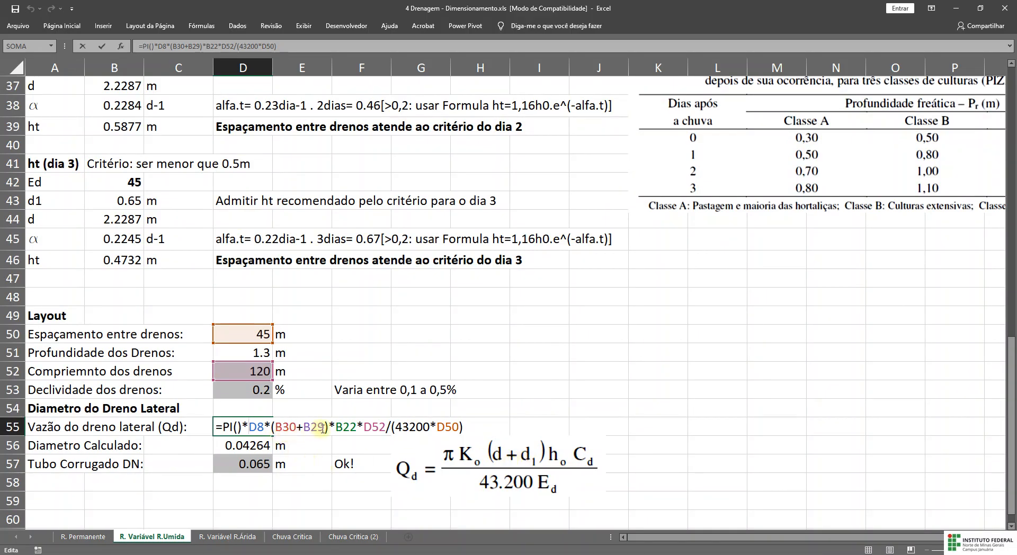
scroll(311, 418, "up", 5)
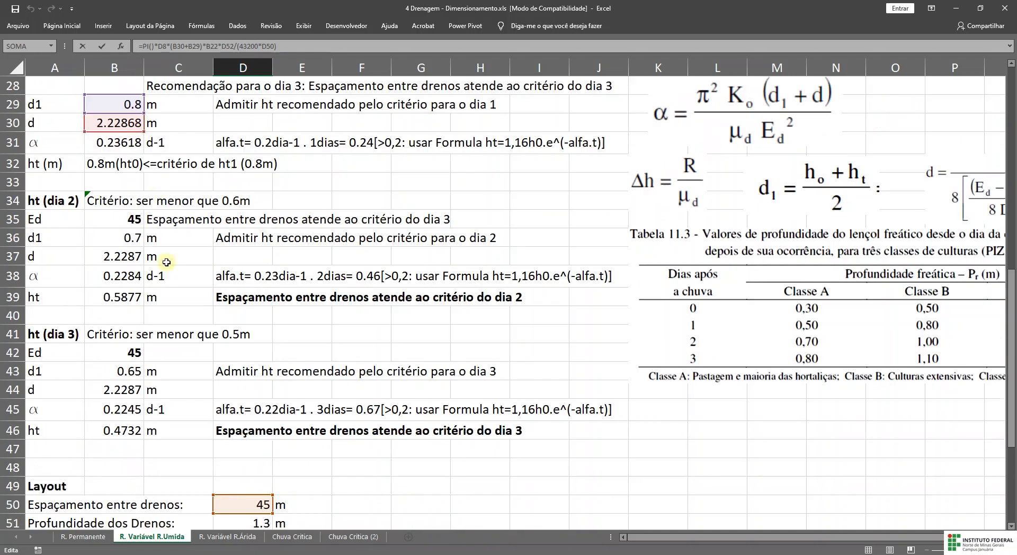
scroll(498, 390, "down", 7)
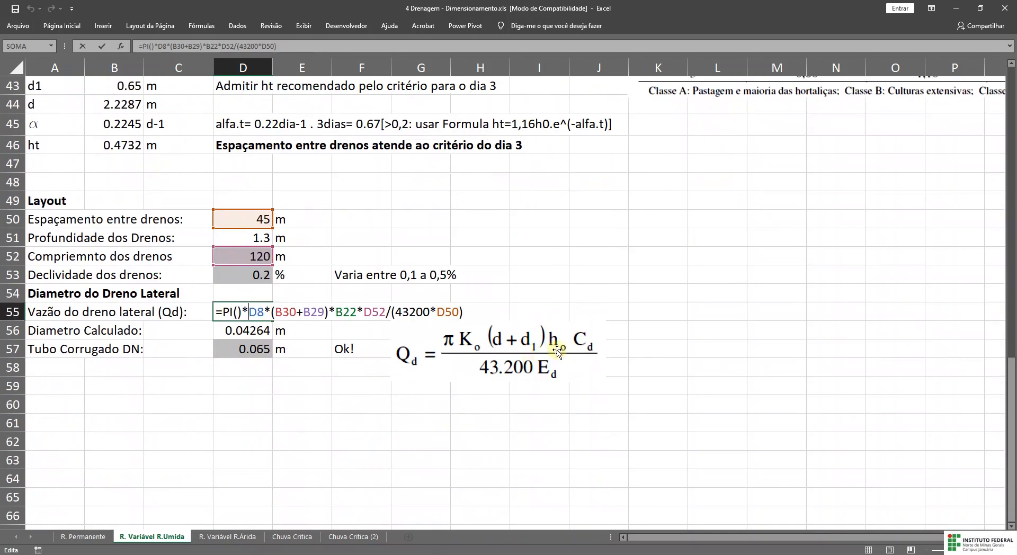
scroll(557, 348, "up", 7)
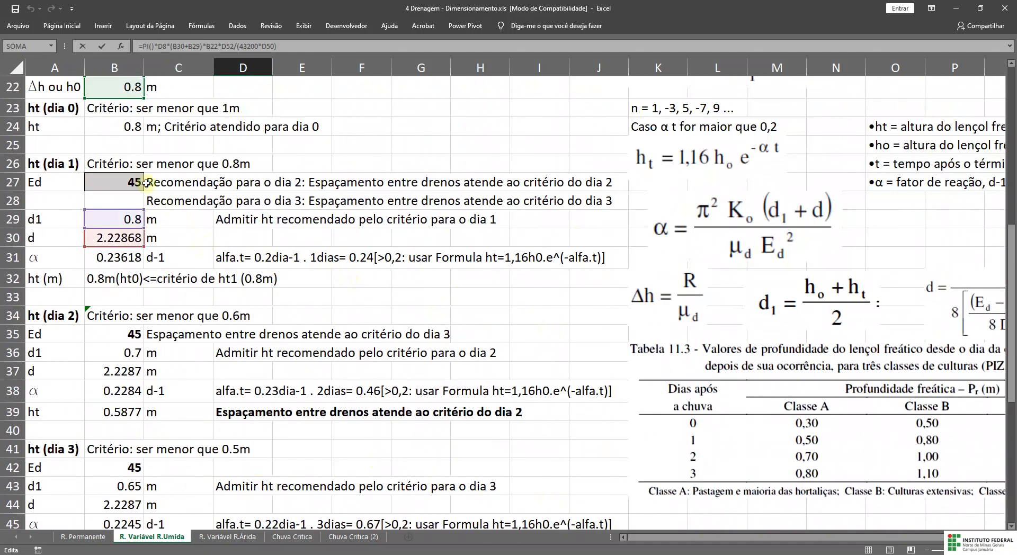
scroll(129, 98, "up", 1)
scroll(127, 103, "down", 1)
scroll(127, 102, "down", 6)
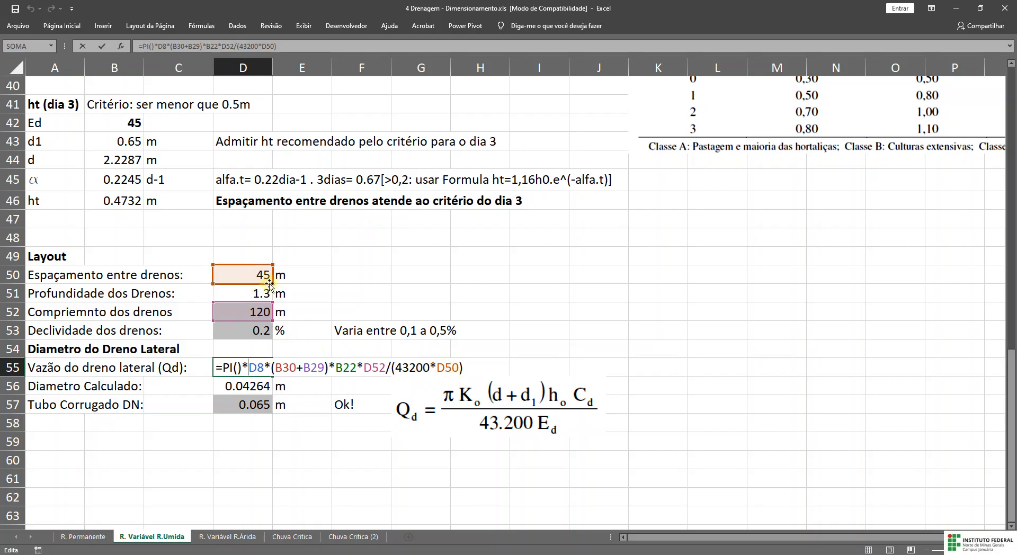
key("Return")
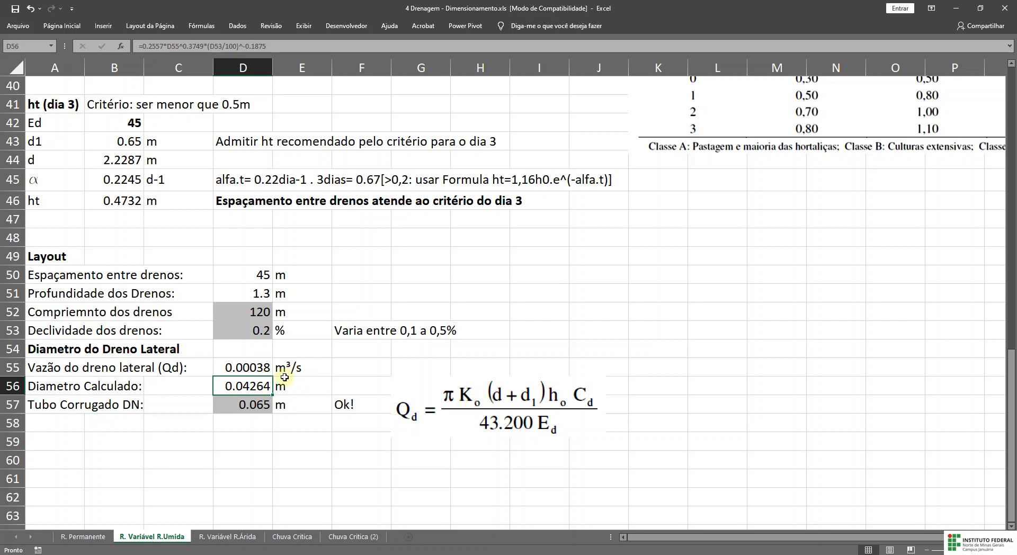
- Convert the lateral drain flow to hourly units in F55 with =D55*3600 and label it "m³/h" in G55
left_click(341, 371)
type("=")
left_click(233, 367)
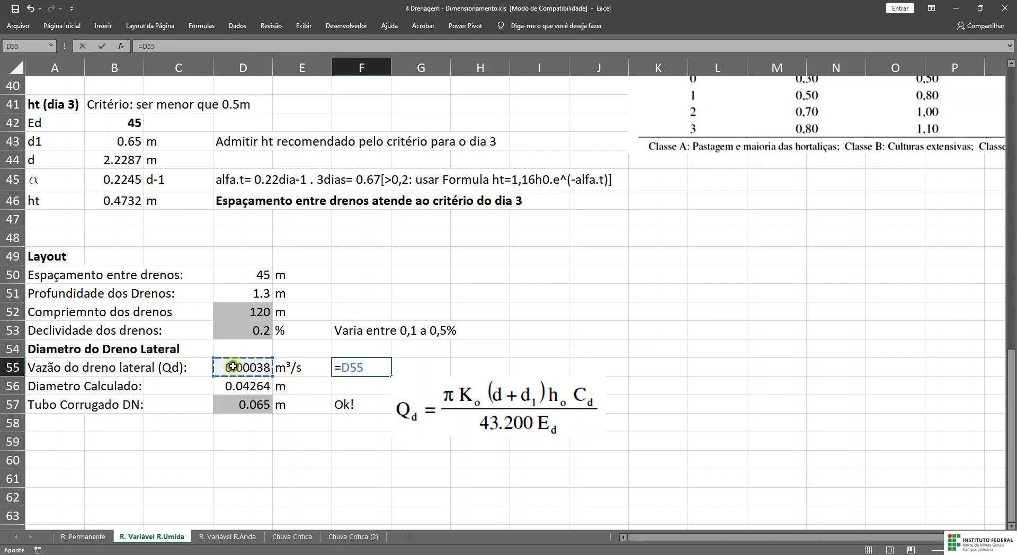
type("*3600")
key("Tab")
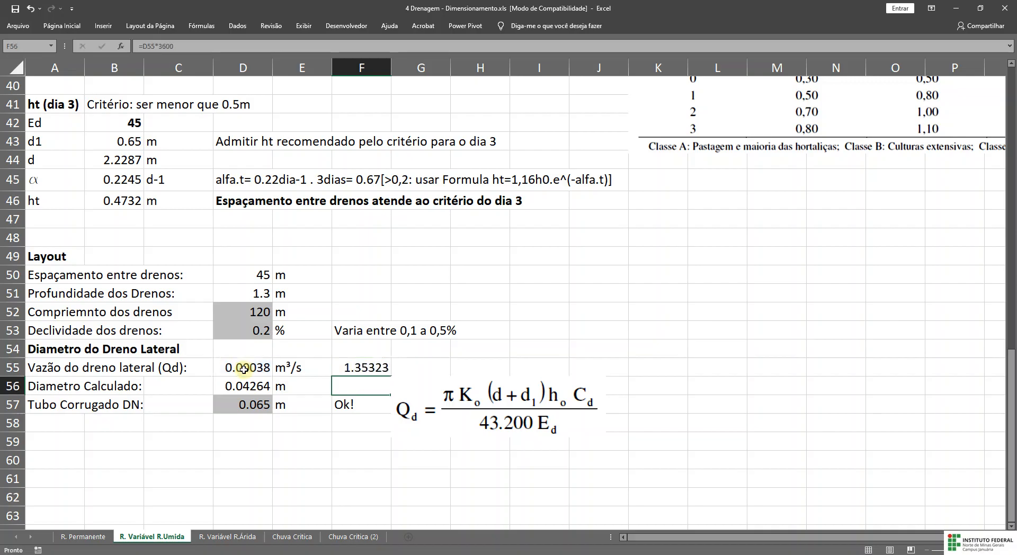
type("m³/h")
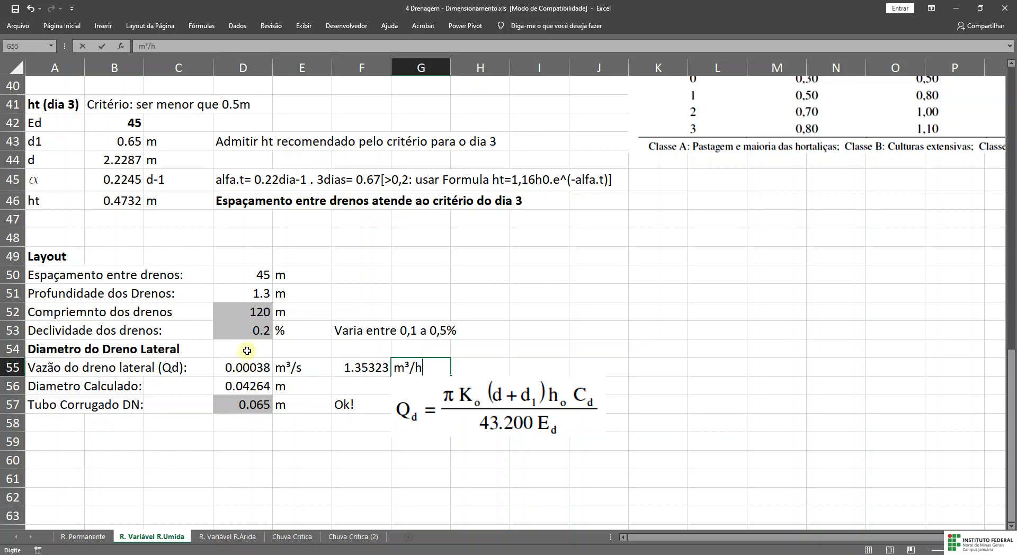
- Insert a blank row above the "Diametro Calculado" row
left_click(11, 386)
right_click(14, 386)
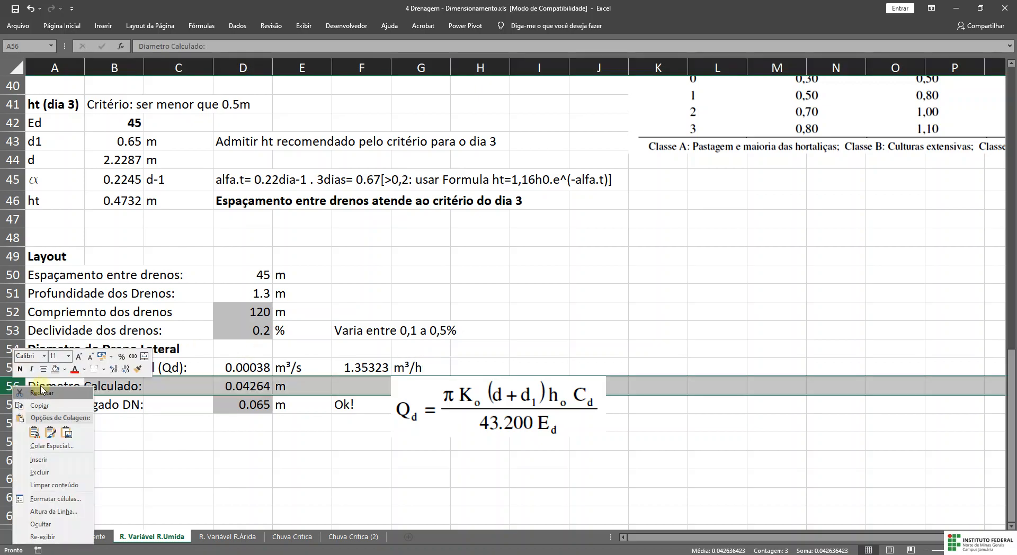
left_click(39, 459)
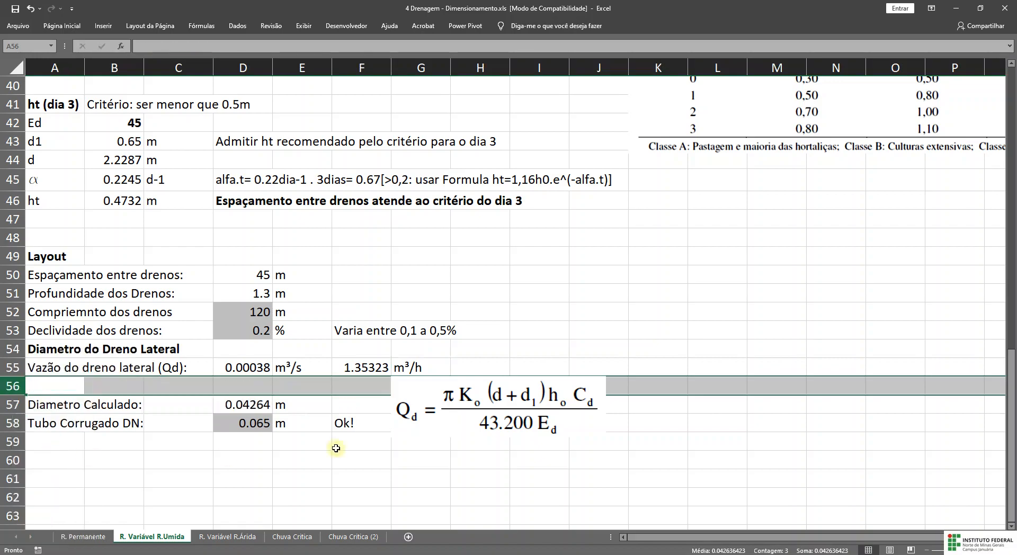
- Try to copy the hourly flow formula from F55 into D56
left_click(362, 367)
key("ctrl+c")
left_click(253, 390)
key("ctrl+v")
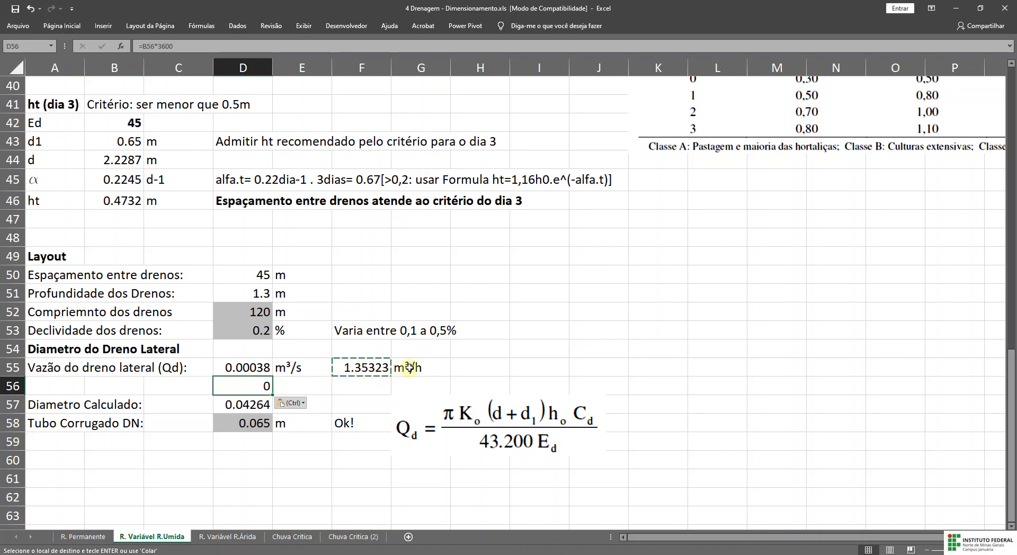
- Move the hourly flow formula and its m³/h unit from F55:G55 to D56:E56
left_click(368, 368)
left_click_drag(415, 366, 352, 367)
key("ctrl+c")
left_click(270, 388)
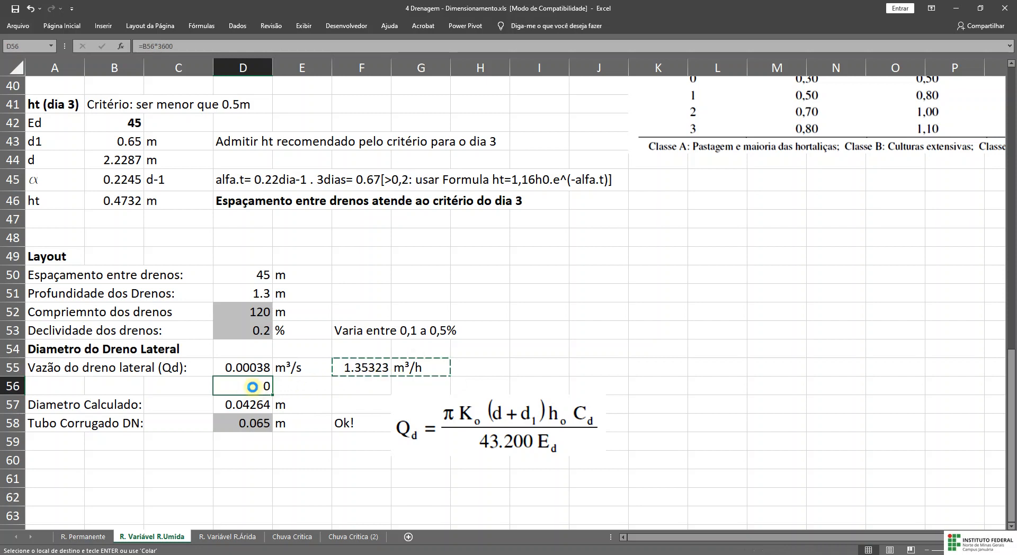
key("ctrl+v")
- Shrink the Qd equation picture and place it beside the lateral drain flow values in rows 55 and 56
left_click(415, 430)
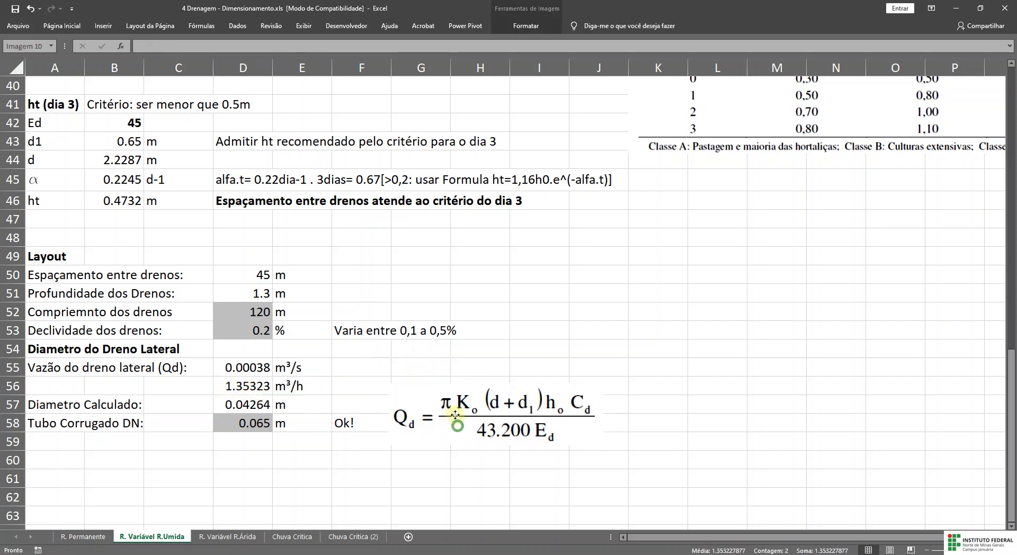
left_click_drag(457, 426, 441, 384)
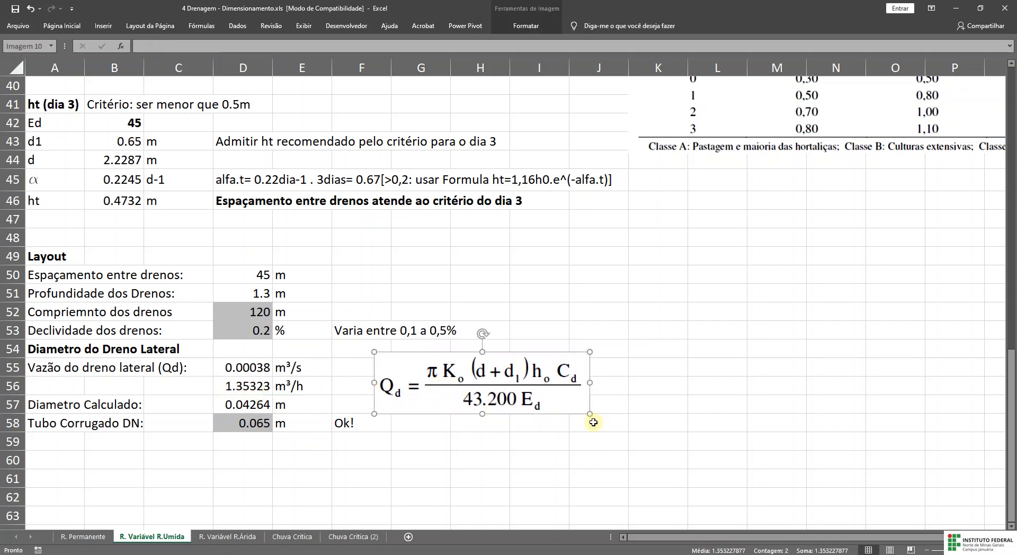
left_click_drag(590, 414, 557, 398)
left_click_drag(437, 390, 406, 386)
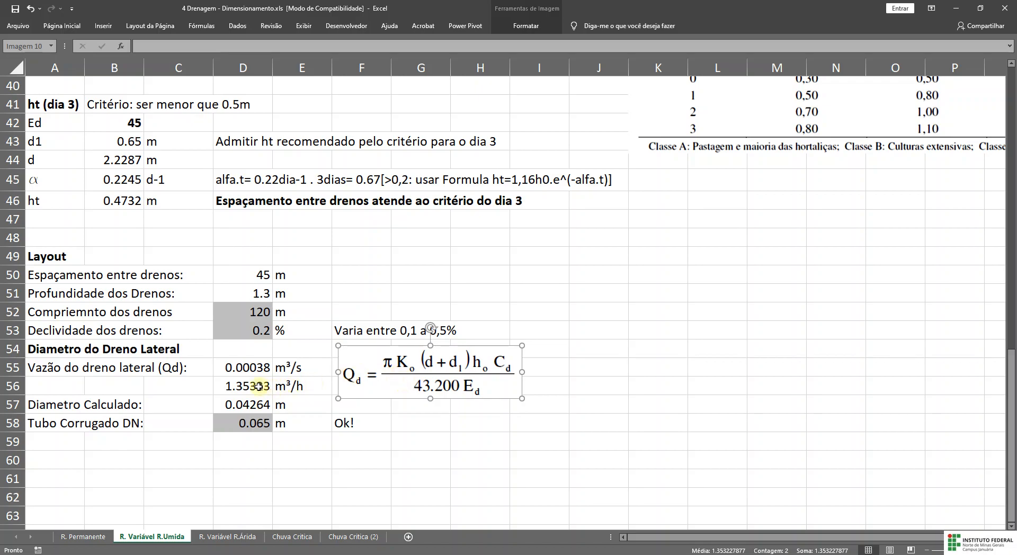
- Paste the Dd drain diameter equation picture beside the pipe diameter rows, shrink it, and position it just below the Qd equation
left_click(252, 404)
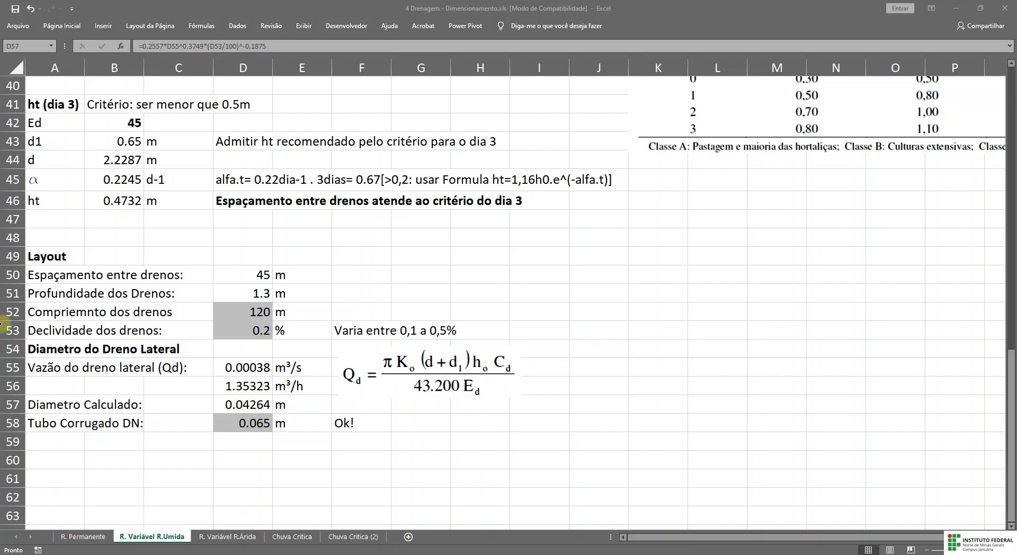
left_click(408, 429)
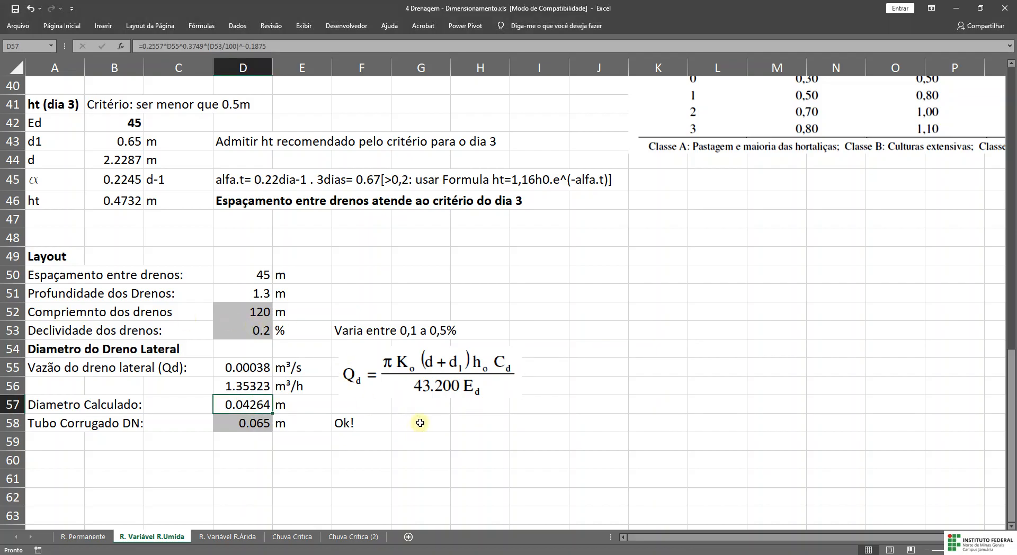
left_click(420, 422)
key("ctrl+v")
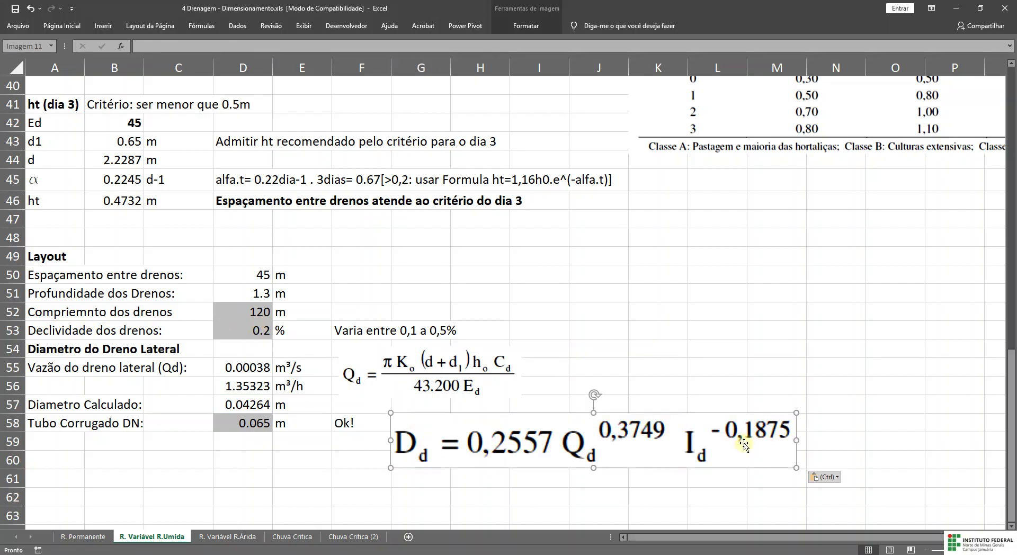
left_click_drag(797, 414, 631, 451)
left_click_drag(493, 446, 484, 423)
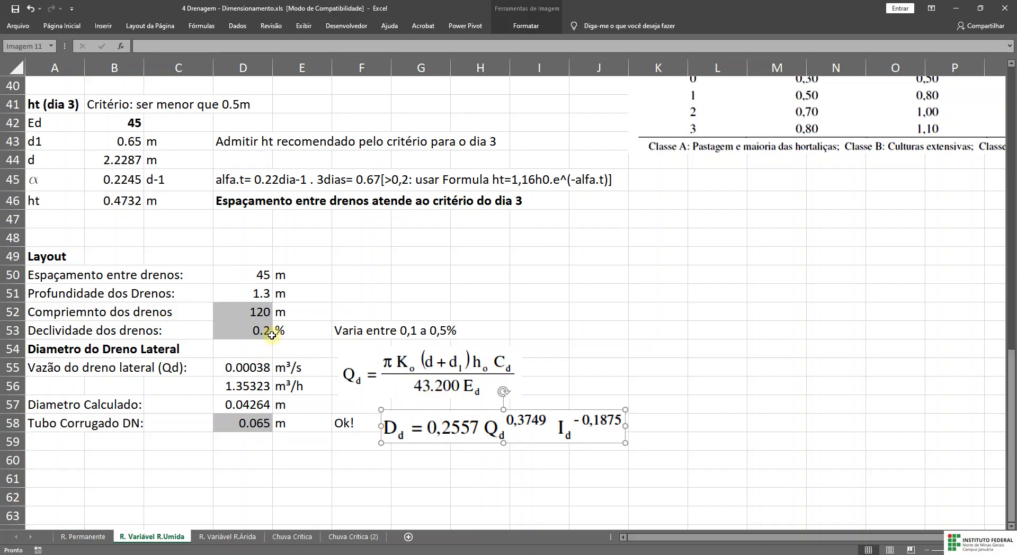
- Shrink the Dd equation picture and fit it just beneath the Qd equation, and check the calculated diameter formula in D57 against it
left_click(436, 382)
left_click_drag(415, 374, 415, 370)
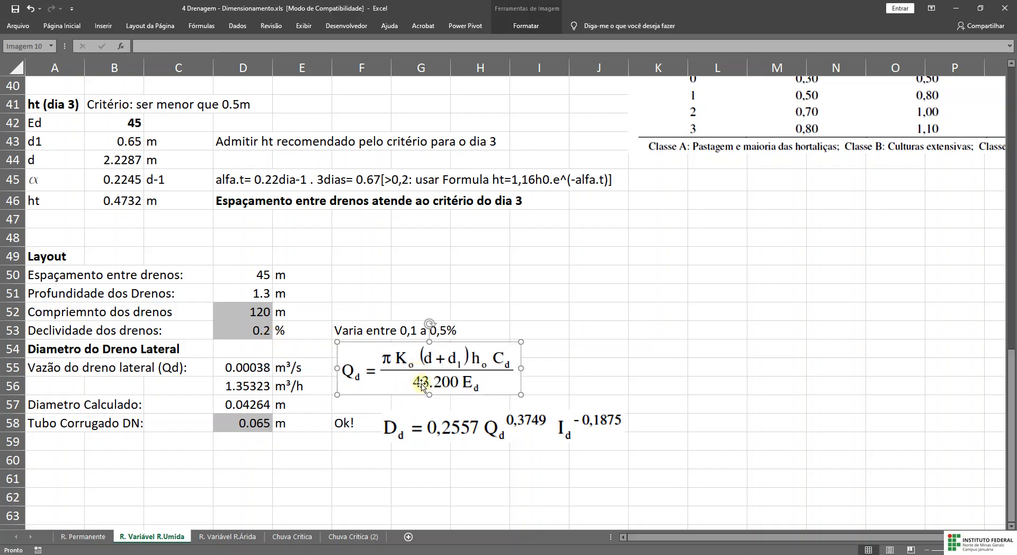
left_click_drag(450, 427, 449, 423)
left_click_drag(624, 416, 595, 416)
left_click_drag(488, 428, 482, 421)
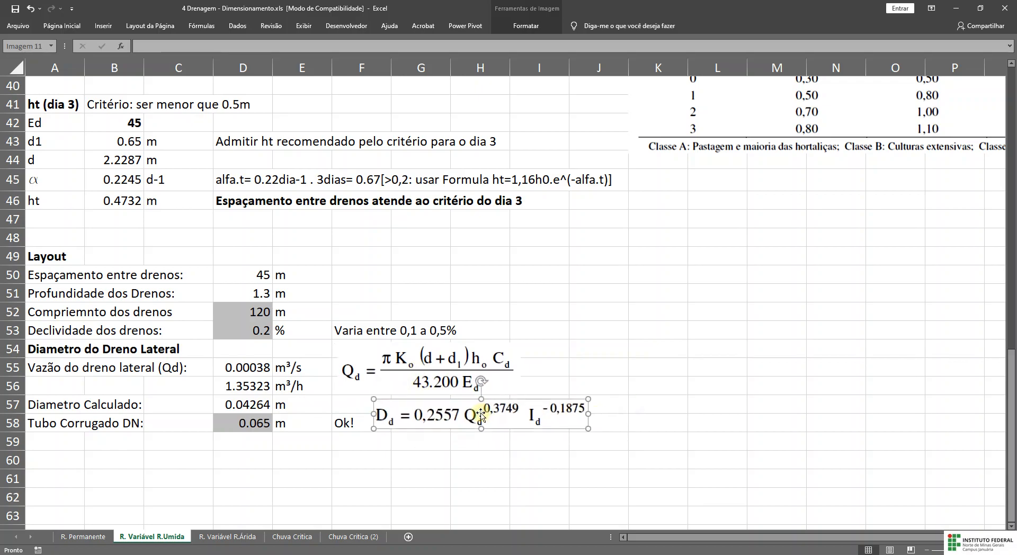
double_click(239, 404)
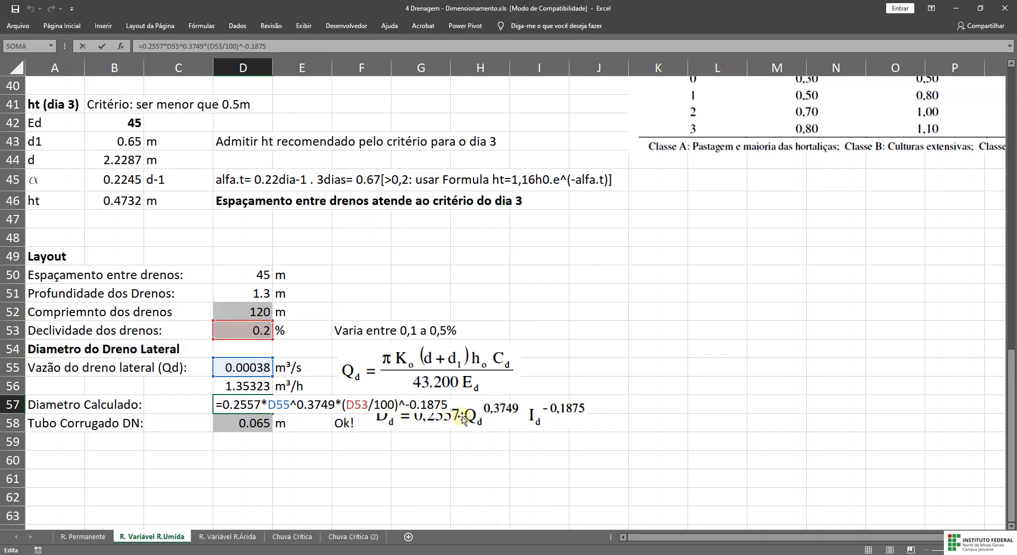
key("Return")
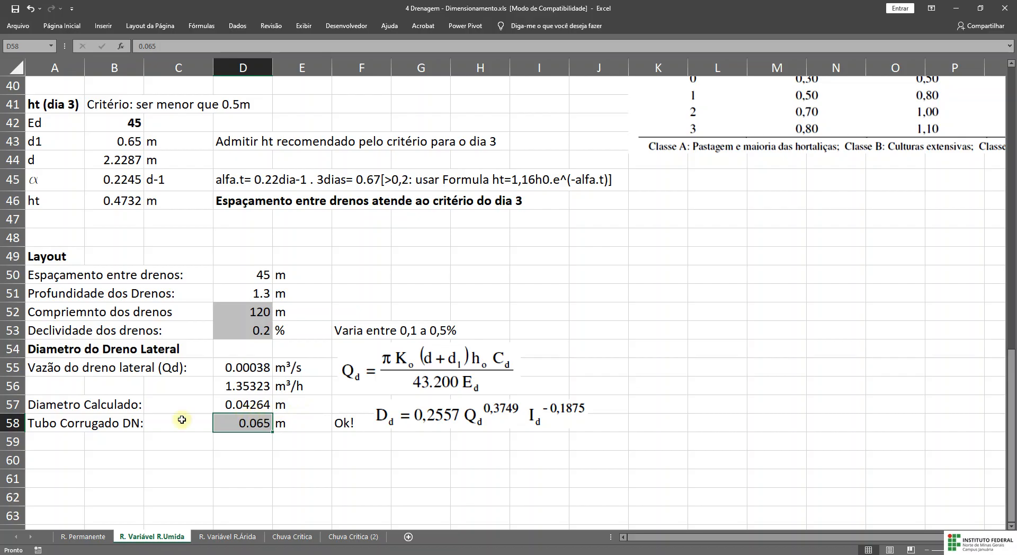
- Insert a blank row above the Tubo Corrugado DN row
left_click(13, 424)
right_click(13, 424)
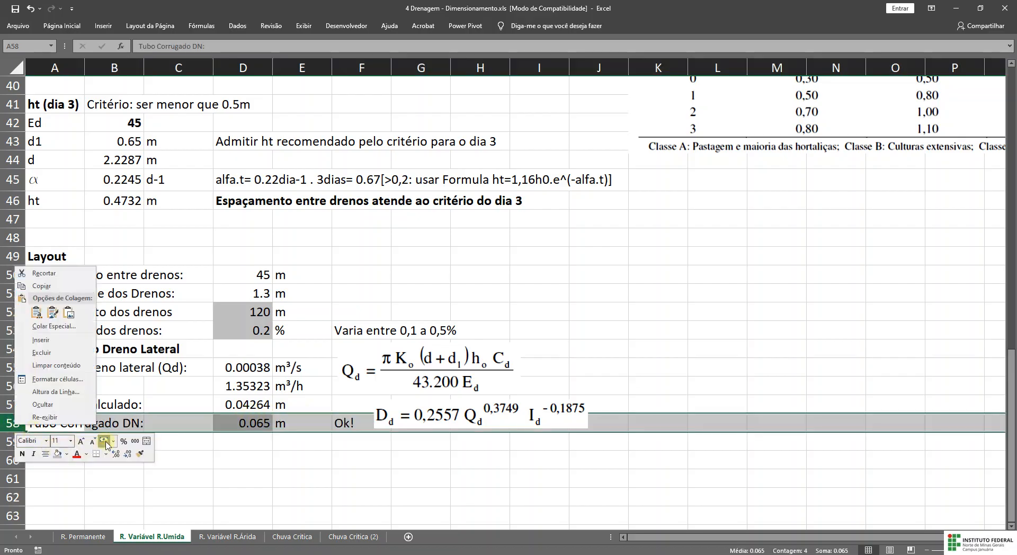
left_click(41, 340)
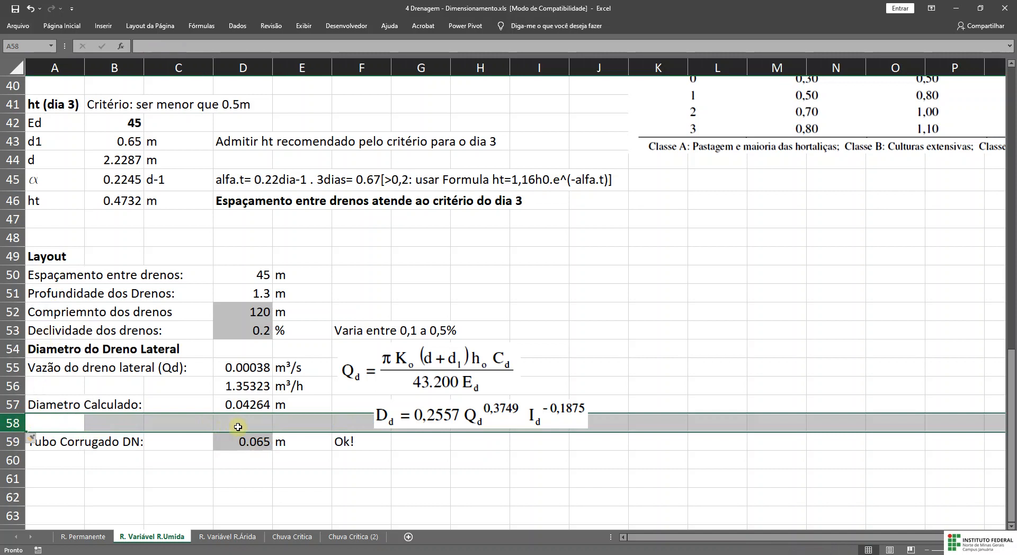
- Convert the calculated diameter to millimetres in D58 with =D57*1000 and enter the unit mm in E58
left_click(239, 423)
type("=")
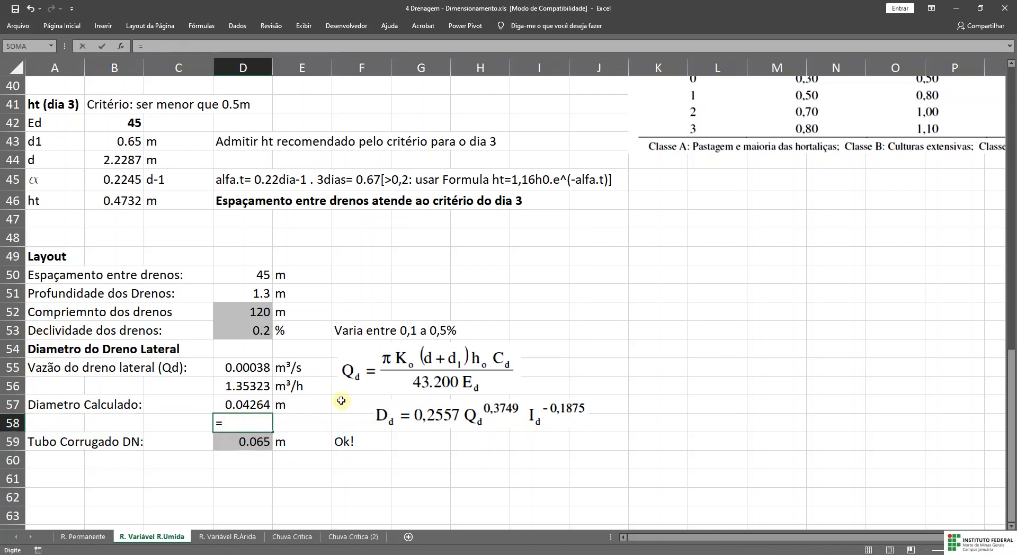
left_click(244, 406)
type("*1000")
key("Return")
key("Up")
key("Right")
type("mm")
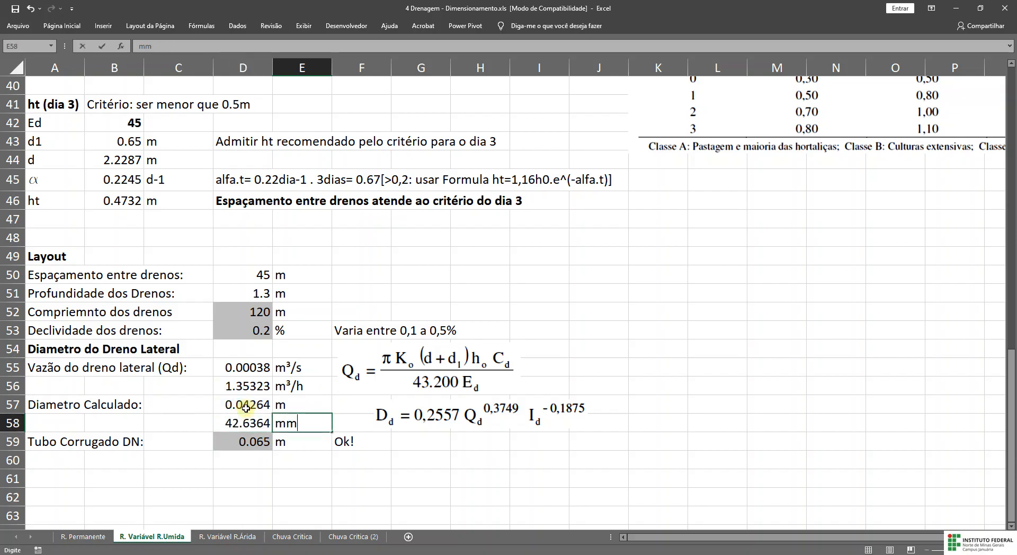
key("Down")
- Try to link the corrugated pipe diameter in D59 to the drain tube diameter in millimetres in D6
key("Left")
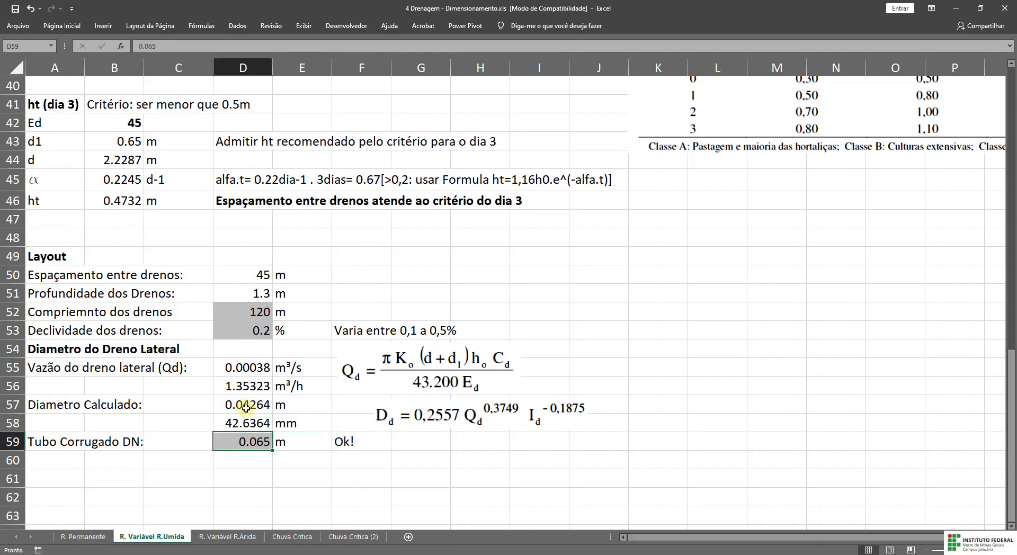
type("=")
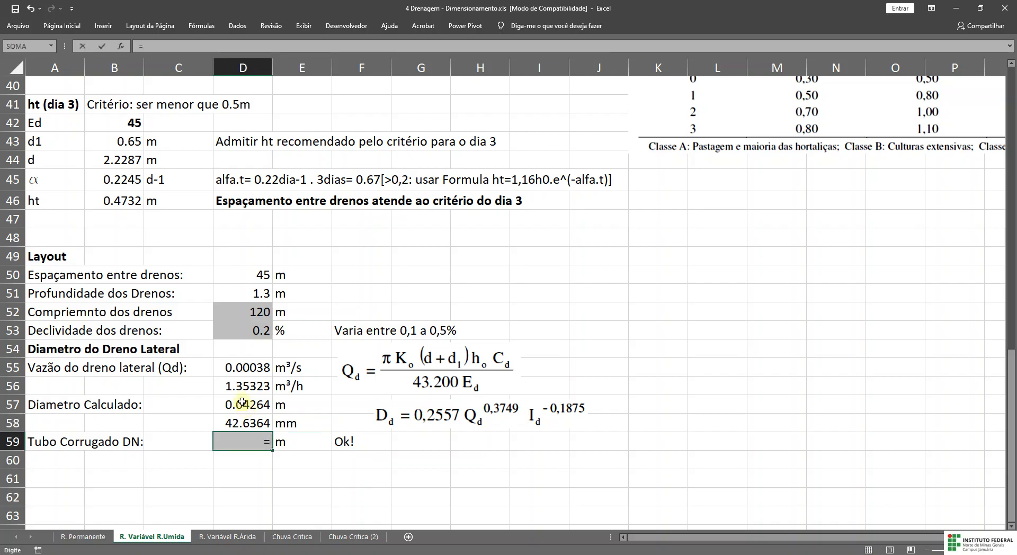
scroll(244, 356, "up", 8)
scroll(244, 356, "up", 5)
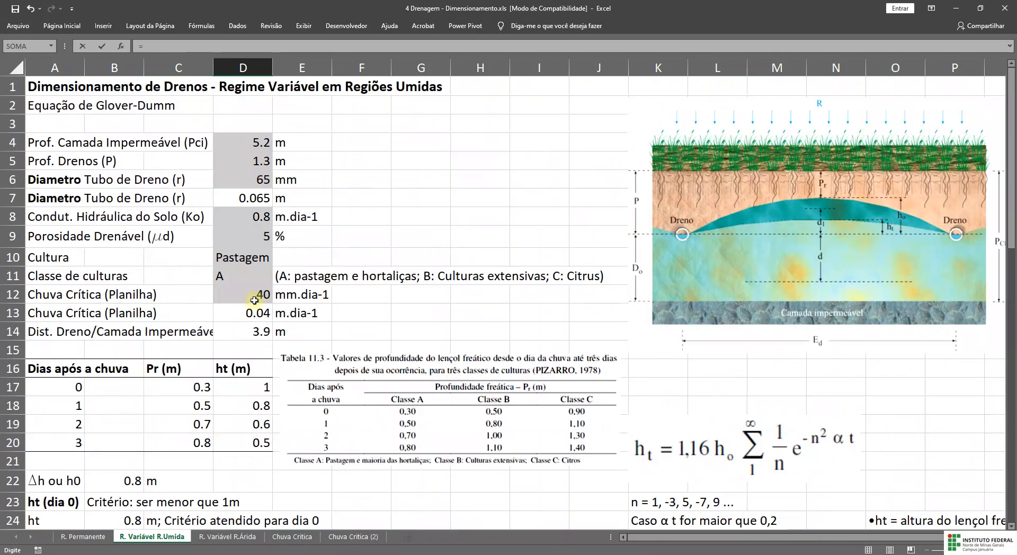
left_click(260, 181)
key("Return")
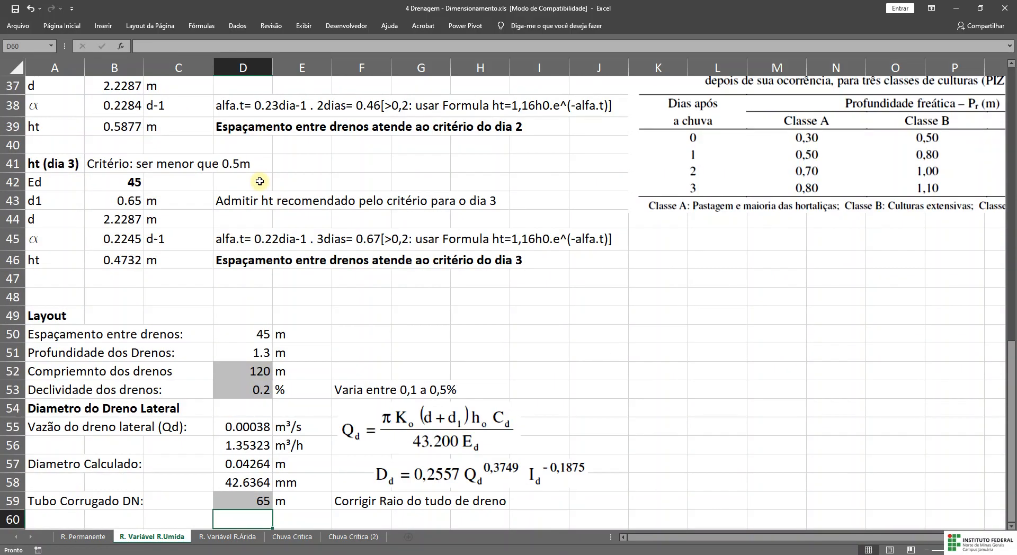
- Link the corrugated pipe diameter in D59 to the drain tube diameter in metres in D7
left_click(253, 502)
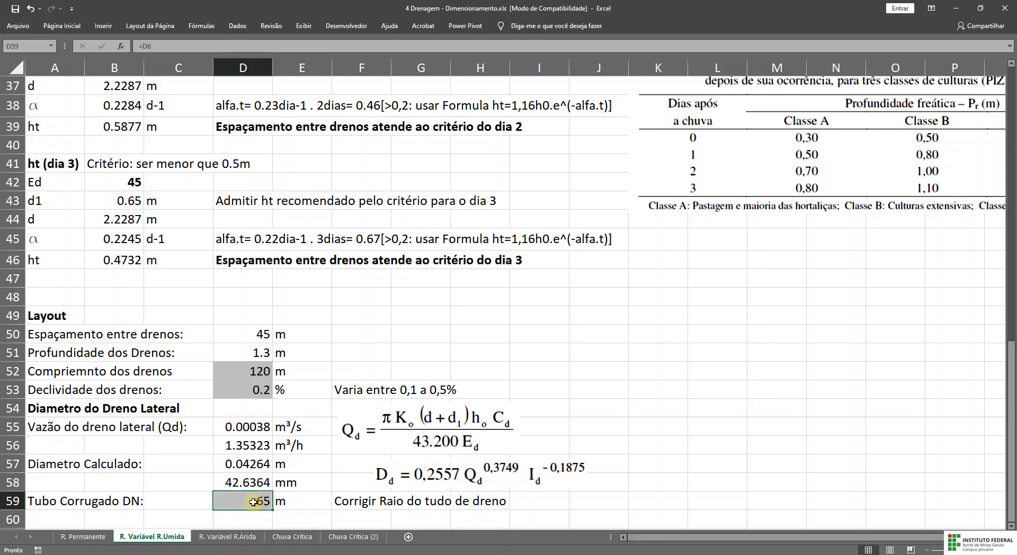
type("=")
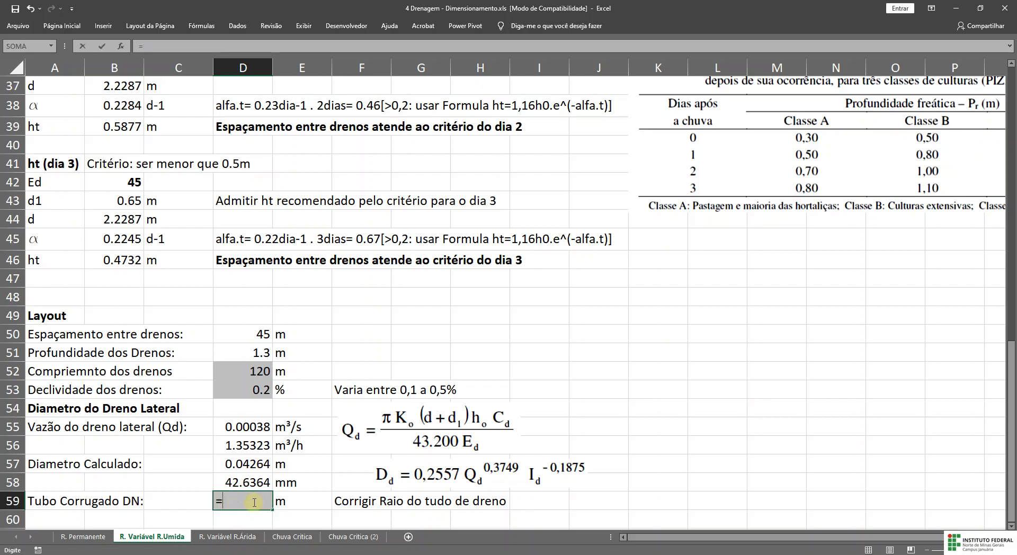
scroll(196, 334, "up", 10)
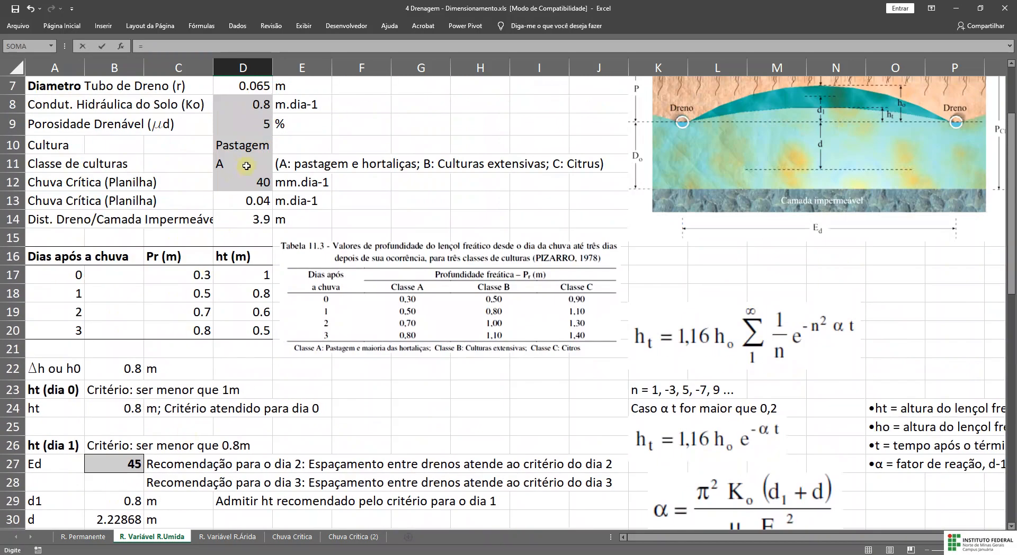
scroll(254, 195, "up", 2)
left_click(261, 198)
key("Return")
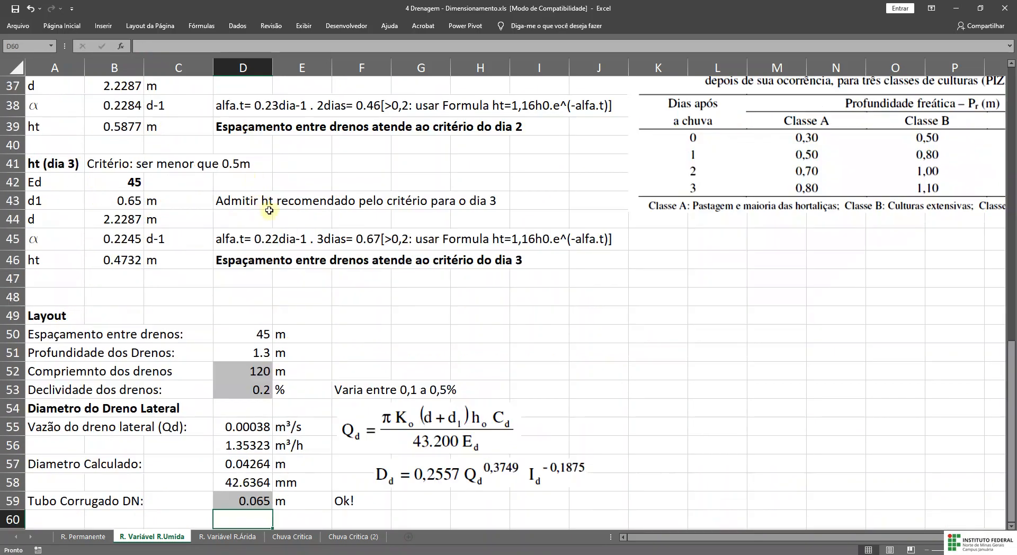
- Insert a row above the corrugated pipe row and move the Tubo Corrugado DN label up into A59
scroll(265, 212, "down", 2)
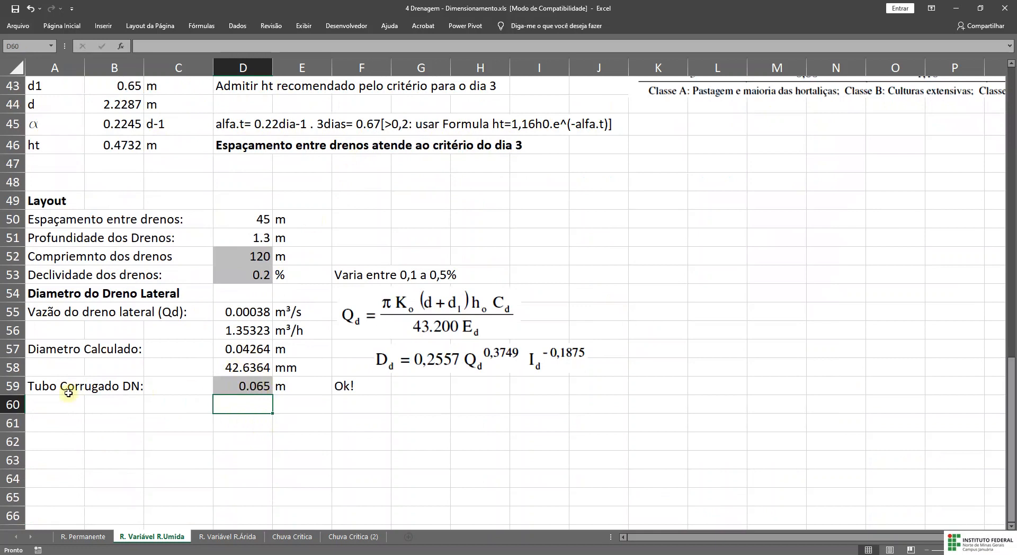
left_click(5, 387)
right_click(6, 387)
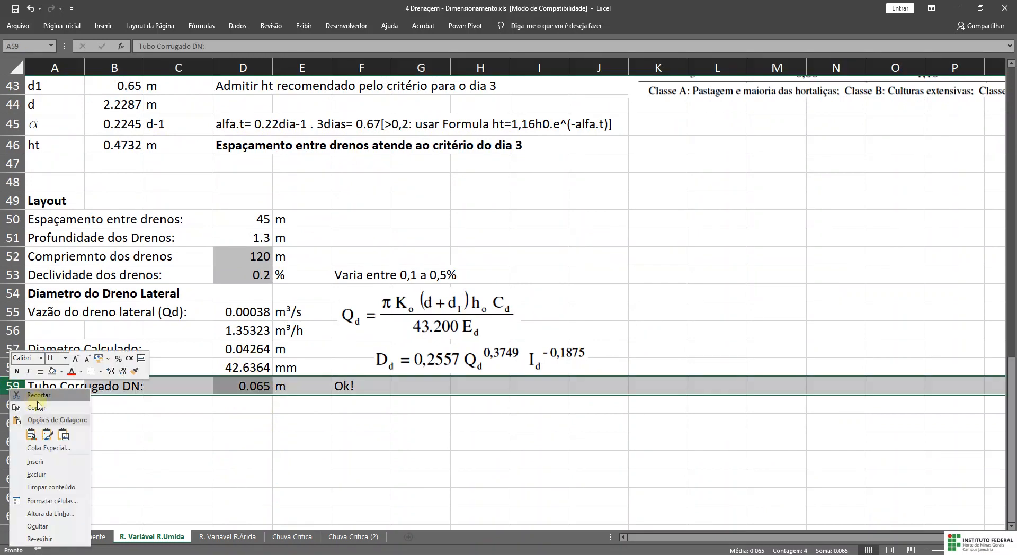
left_click(52, 463)
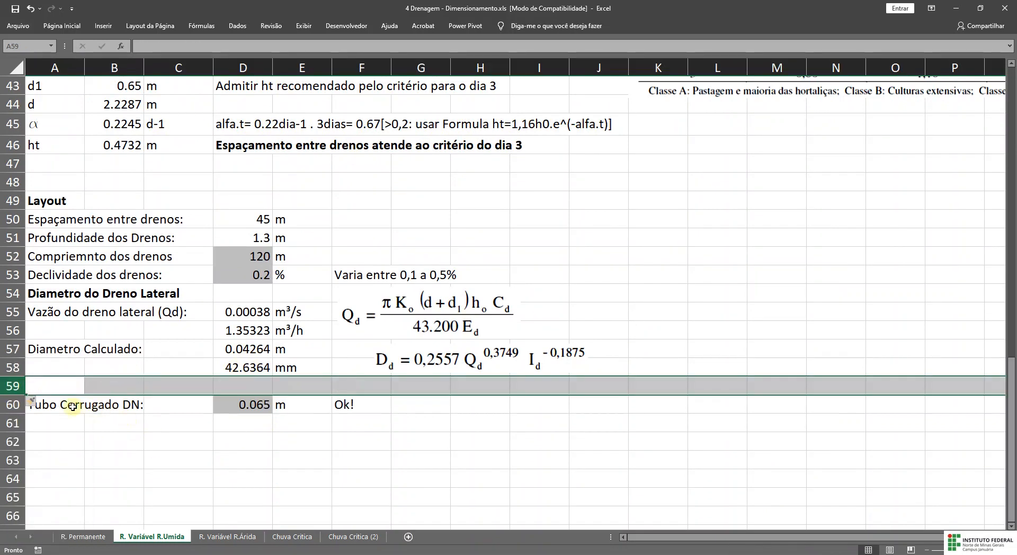
left_click(55, 406)
left_click_drag(55, 406, 62, 389)
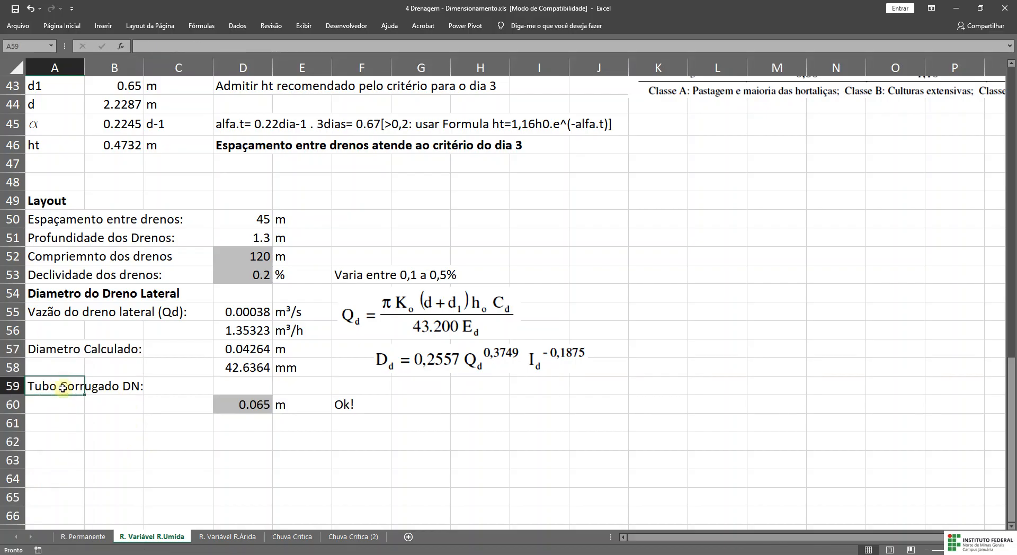
- Calculate the corrugated pipe diameter in millimetres in D59 with =D60*1000 and enter the unit mm in E59
left_click(233, 385)
type("=")
left_click(251, 408)
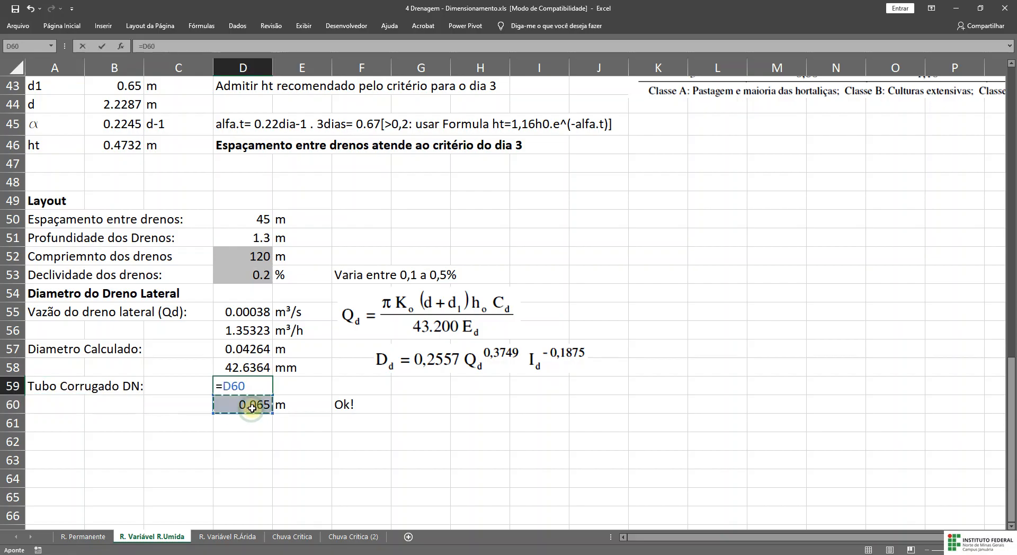
type("*1000")
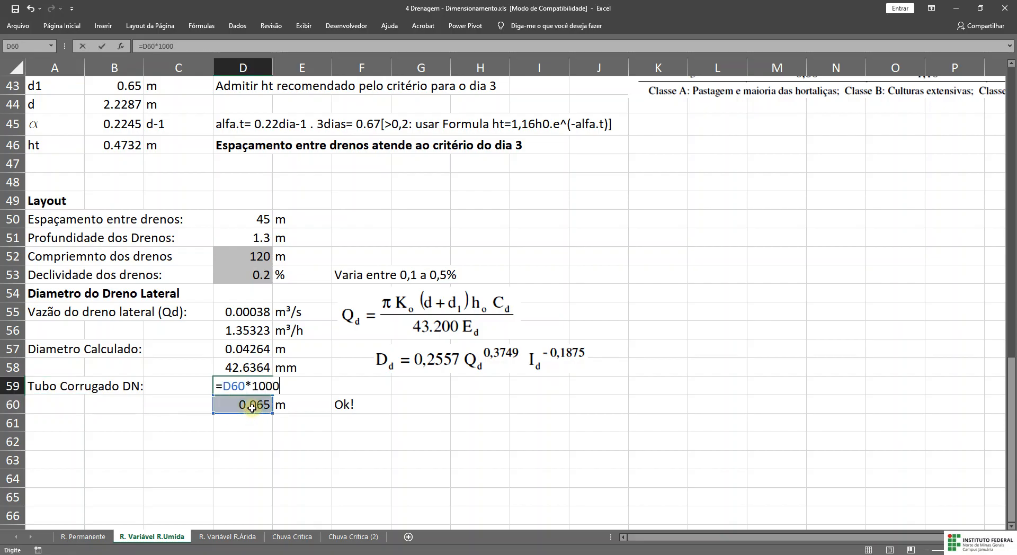
key("Return")
key("Up")
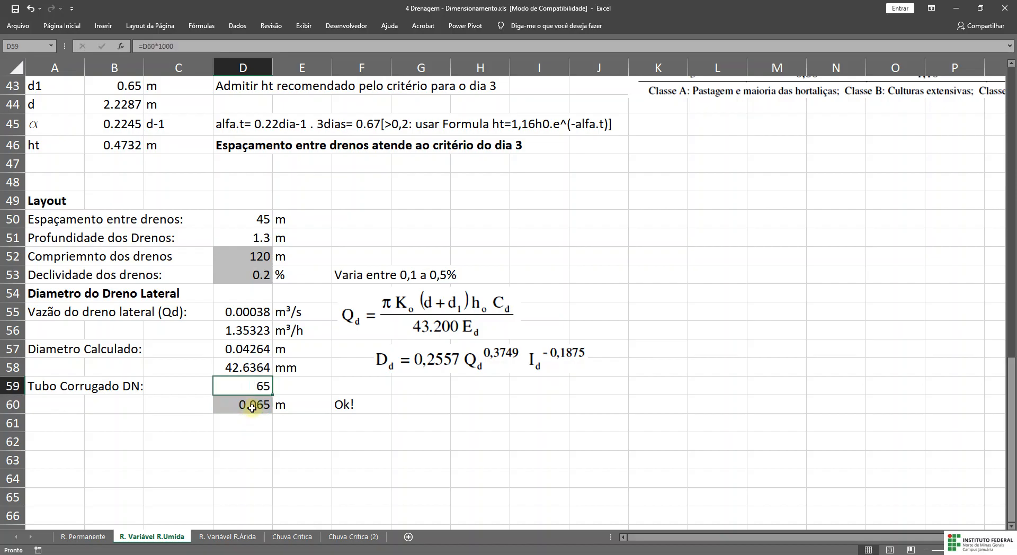
key("Right")
type("mm")
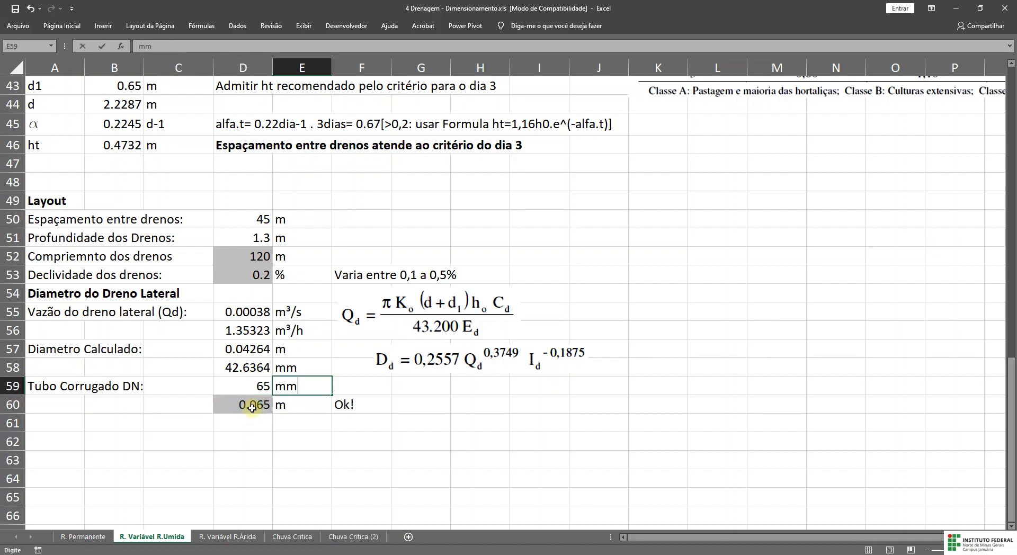
key("Return")
key("Up")
- Remove the grey fill from the linked corrugated pipe diameter in D60
left_click(252, 408)
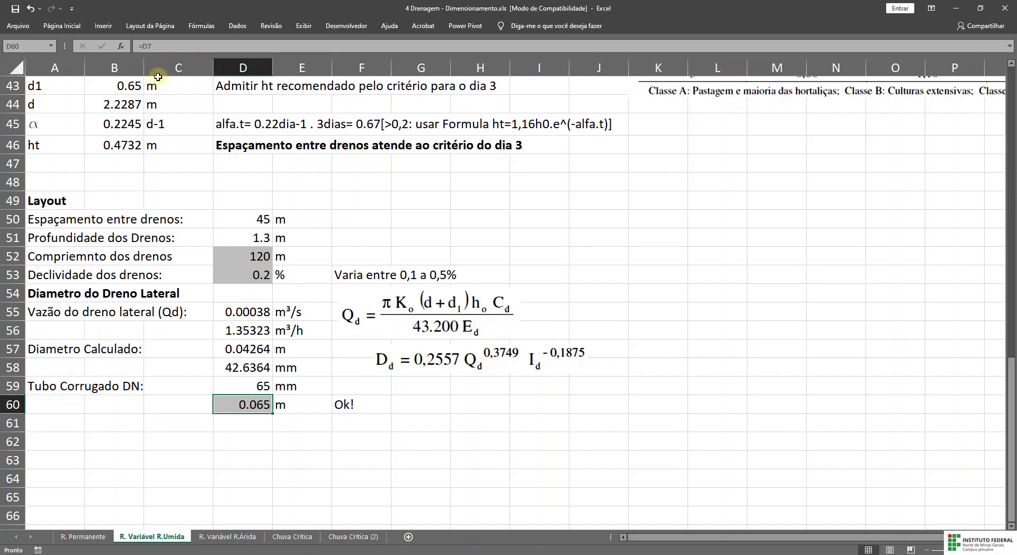
left_click(70, 25)
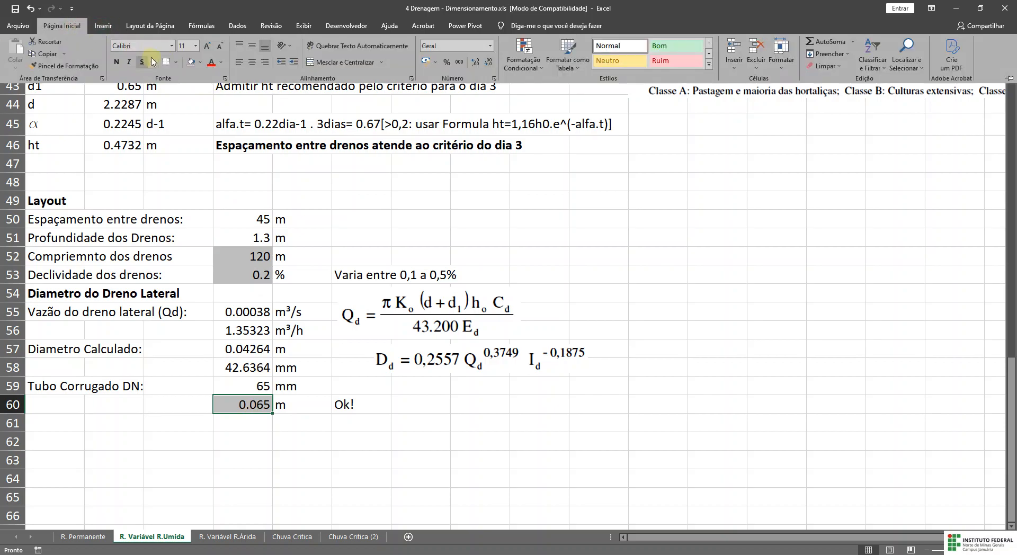
left_click(191, 63)
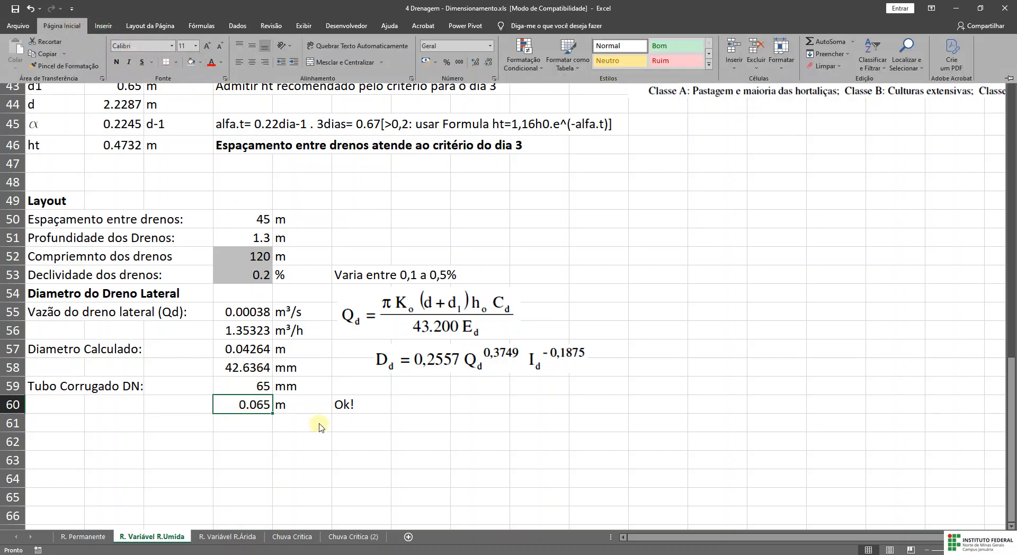
left_click(315, 408)
scroll(266, 387, "up", 2)
scroll(266, 386, "down", 2)
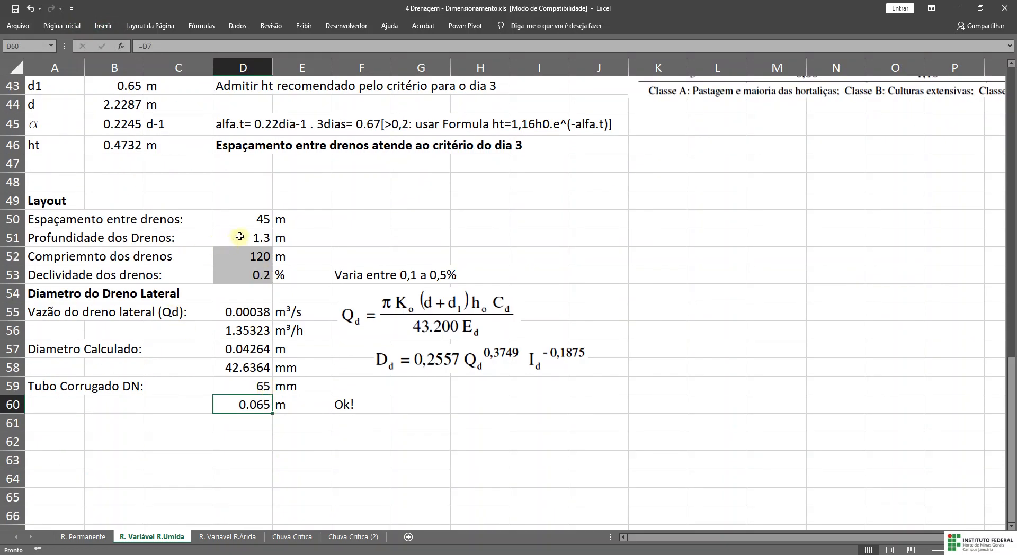
- Review the layout, lateral flow and pipe diameter values with their formulas in D50 through D60
left_click(263, 219)
left_click(258, 240)
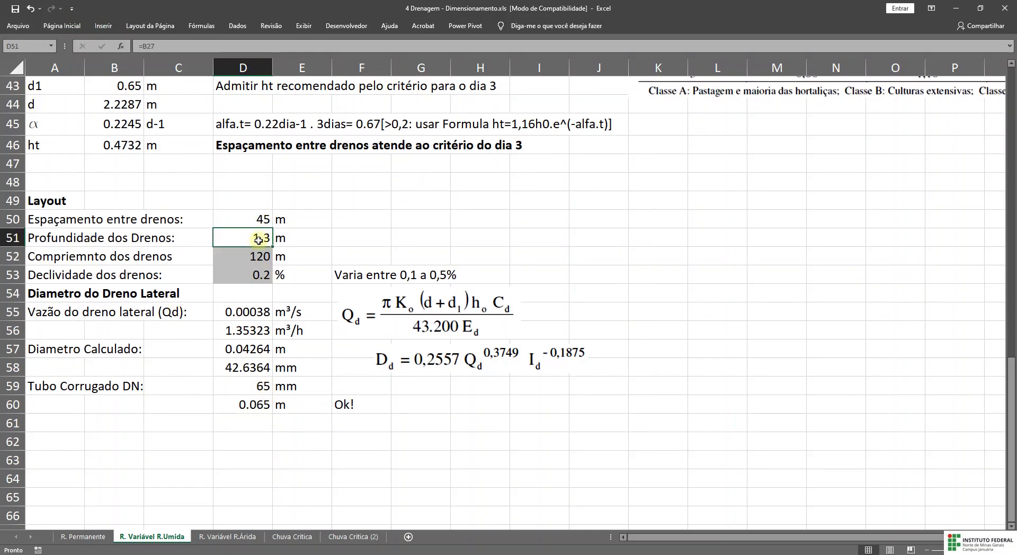
left_click(259, 256)
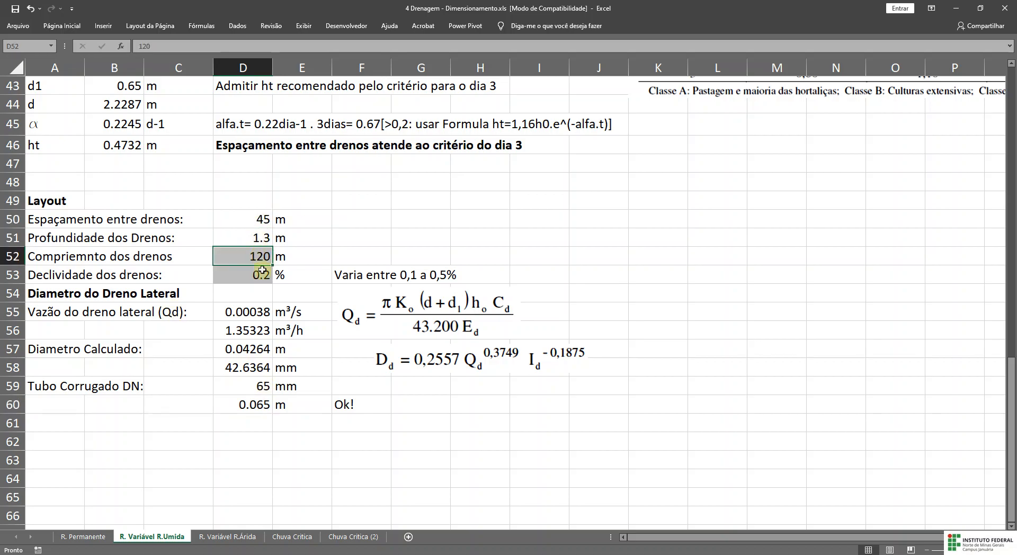
left_click(263, 273)
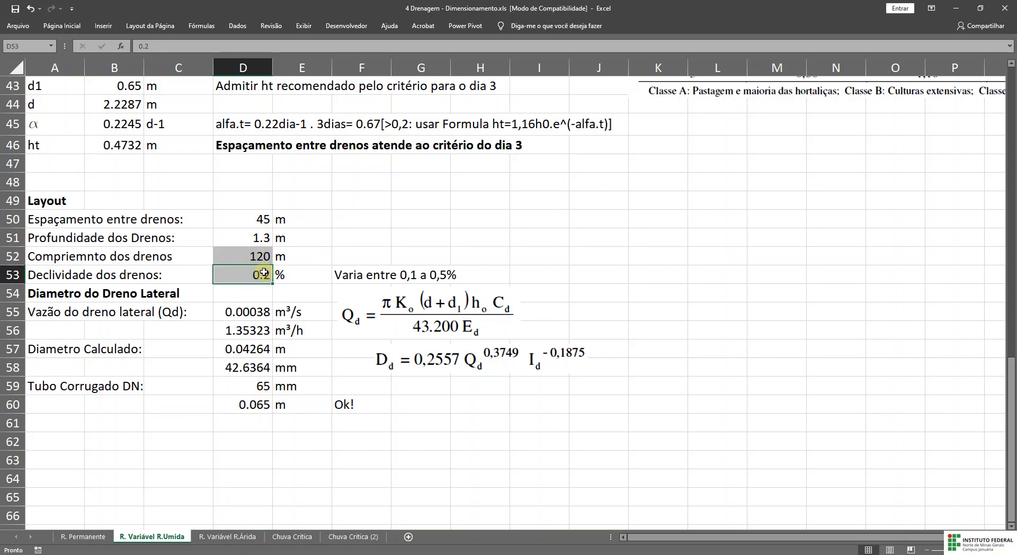
left_click(264, 311)
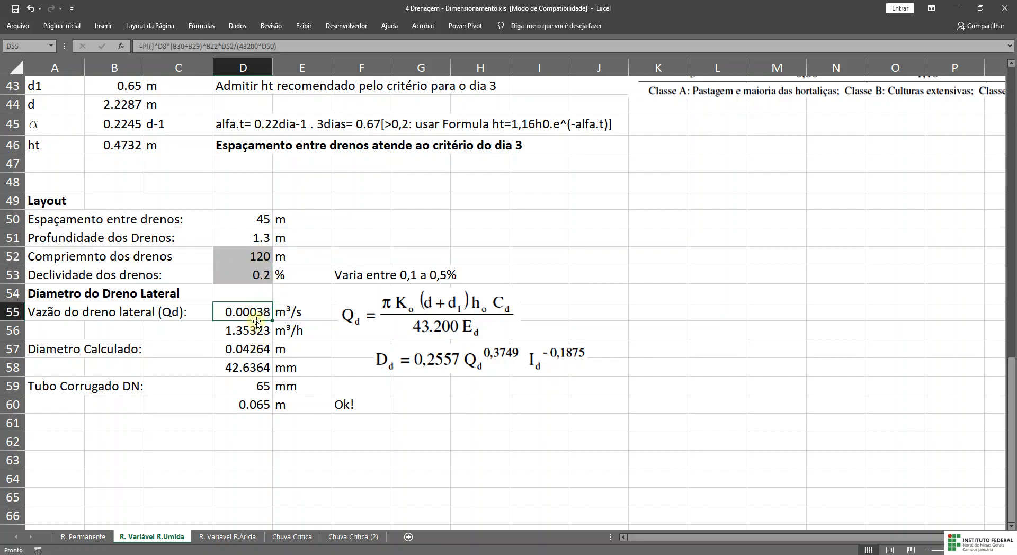
left_click(257, 351)
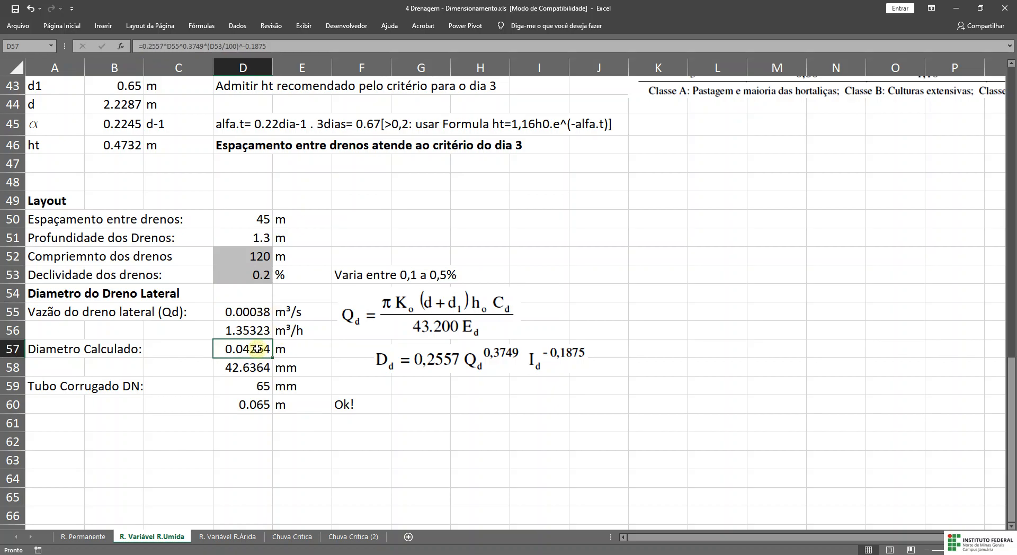
left_click(256, 387)
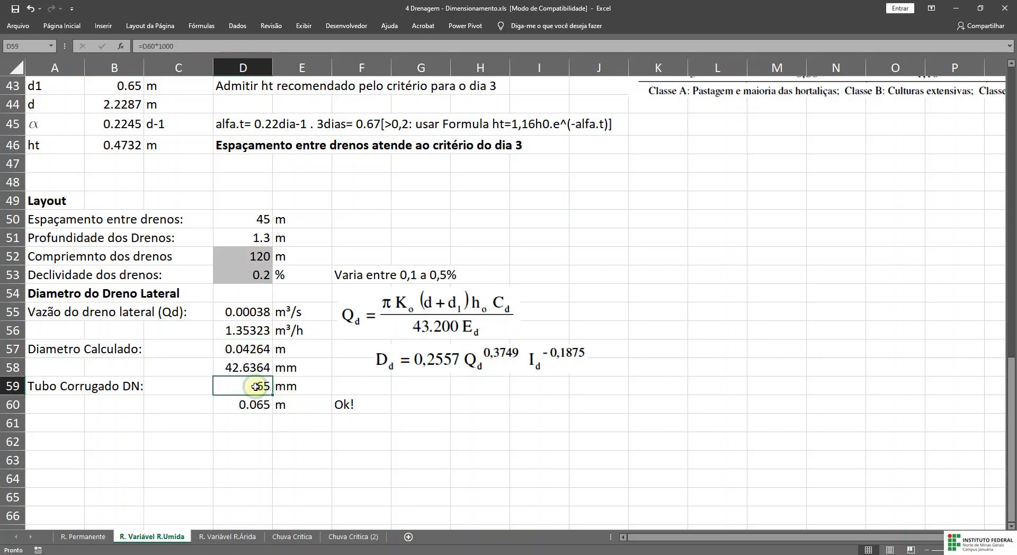
left_click(263, 403)
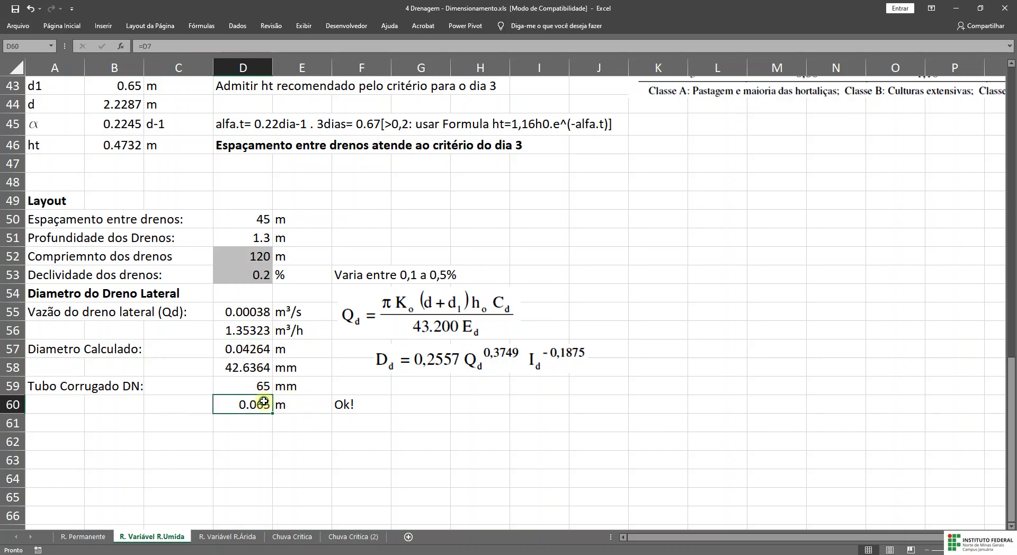
- Examine the corrugated pipe check formula in F60 and the input data, tables and equations from the top of the sheet
left_click(351, 406)
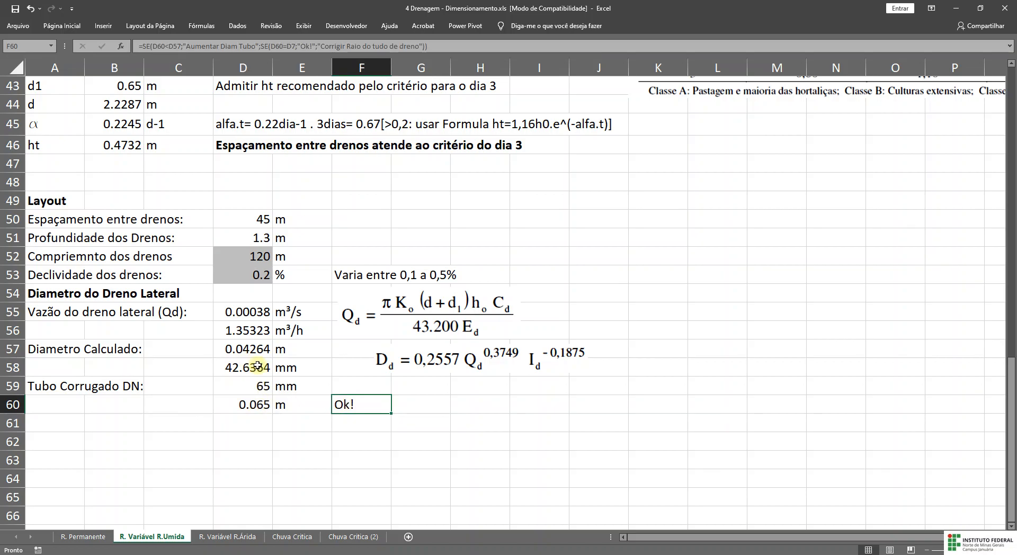
scroll(335, 399, "up", 13)
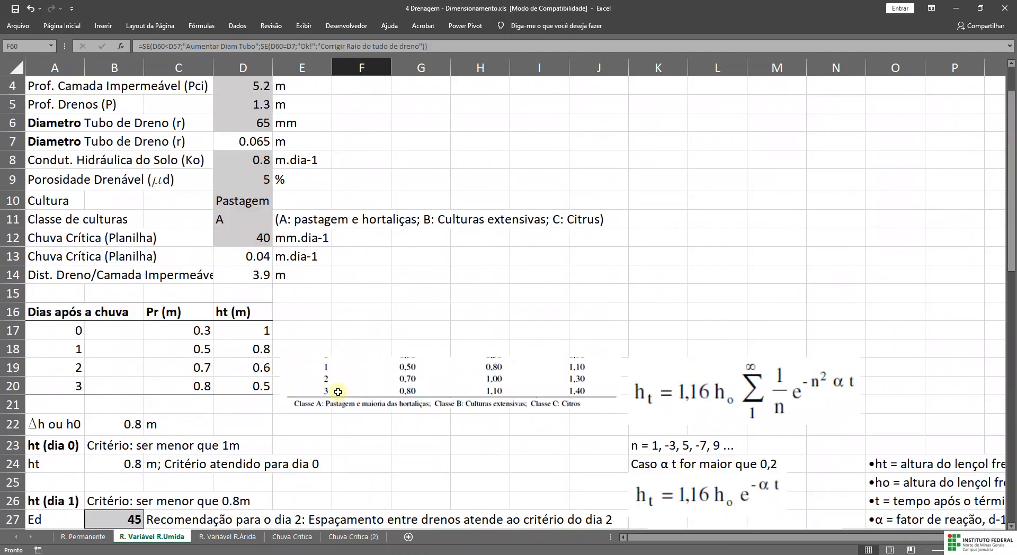
scroll(338, 392, "up", 1)
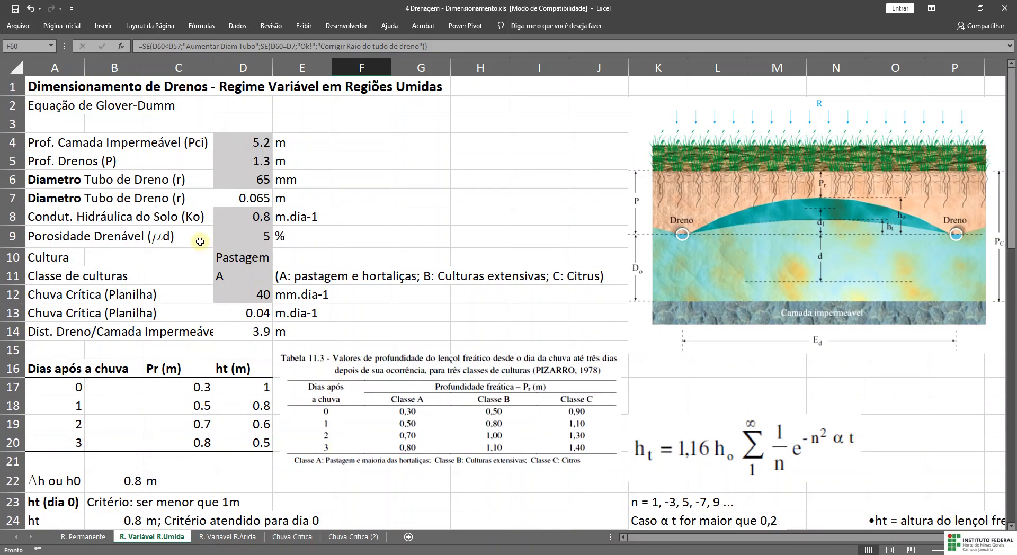
left_click(351, 194)
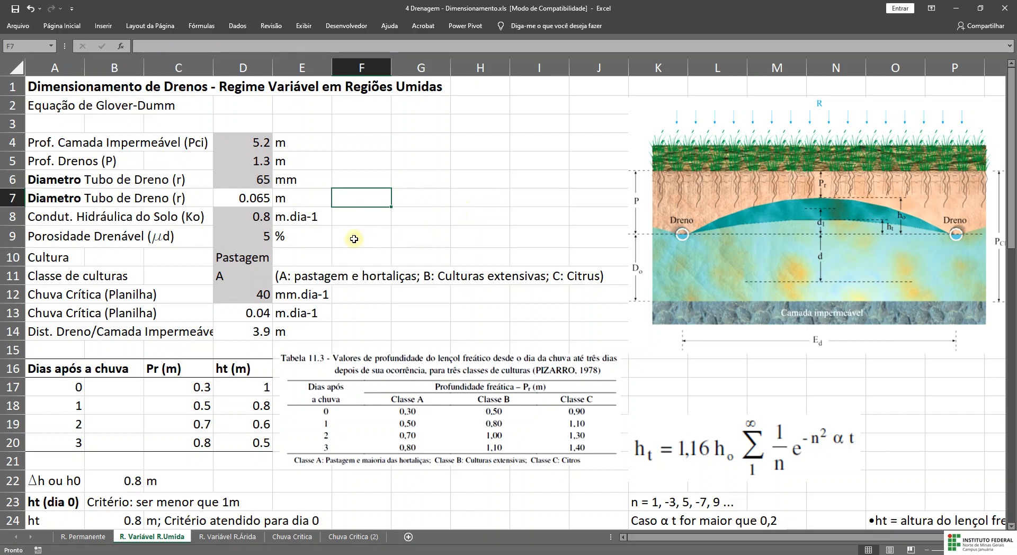
scroll(374, 242, "down", 2, "ctrl")
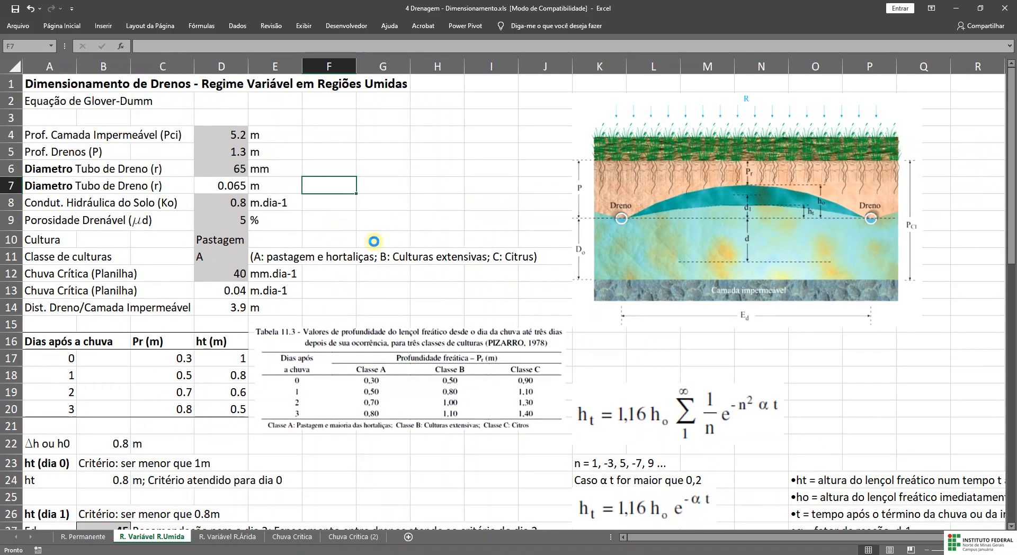
scroll(374, 240, "down", 1, "ctrl")
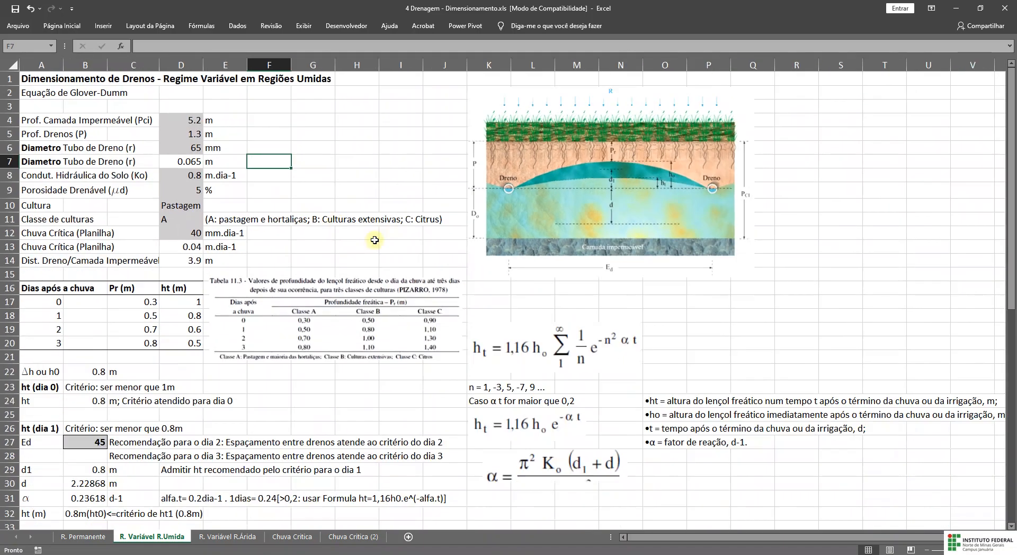
scroll(375, 240, "down", 1, "ctrl")
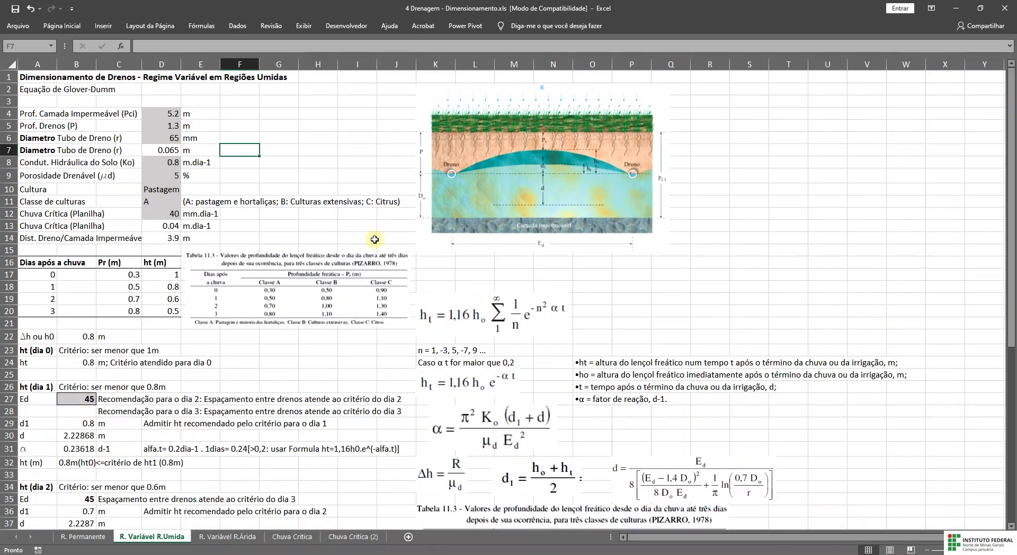
scroll(374, 240, "down", 1, "ctrl")
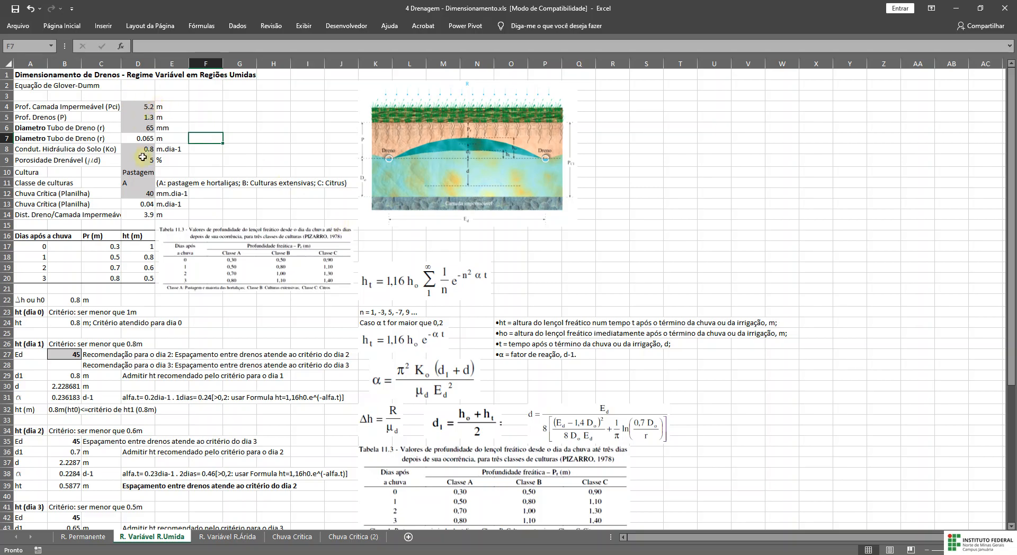
- Try the crop milho in D10 with crop class b in D11, and undo both entries
left_click(140, 175)
type("milho")
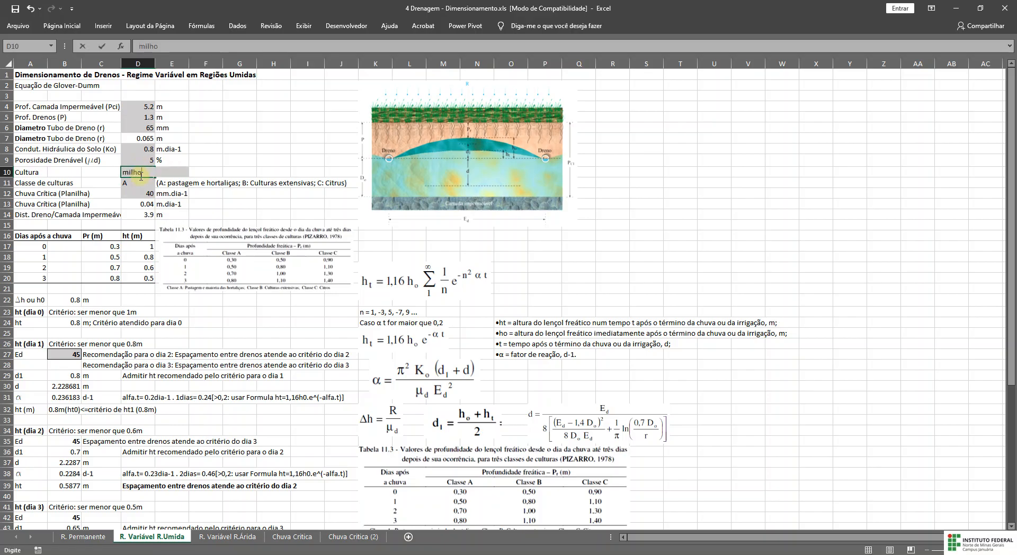
key("Return")
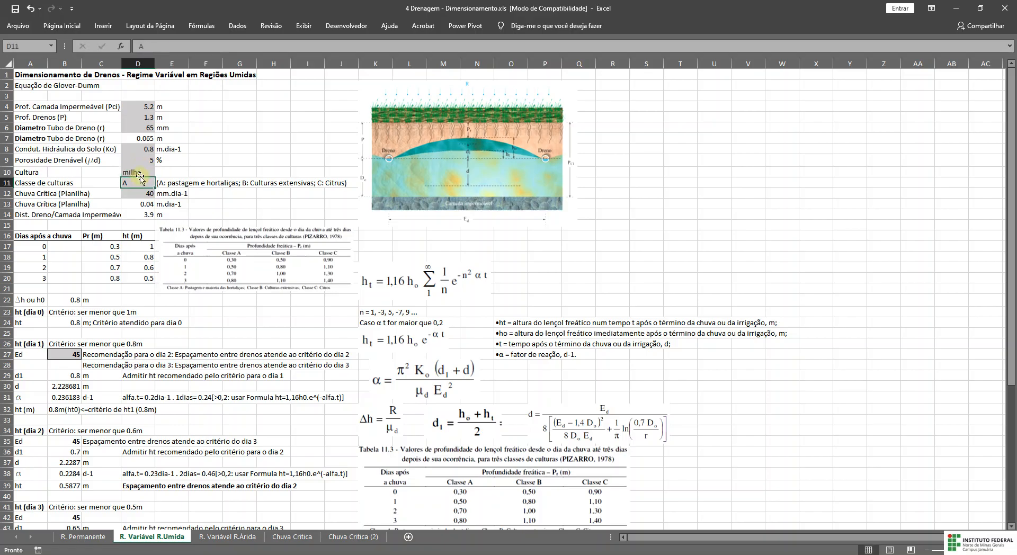
type("b")
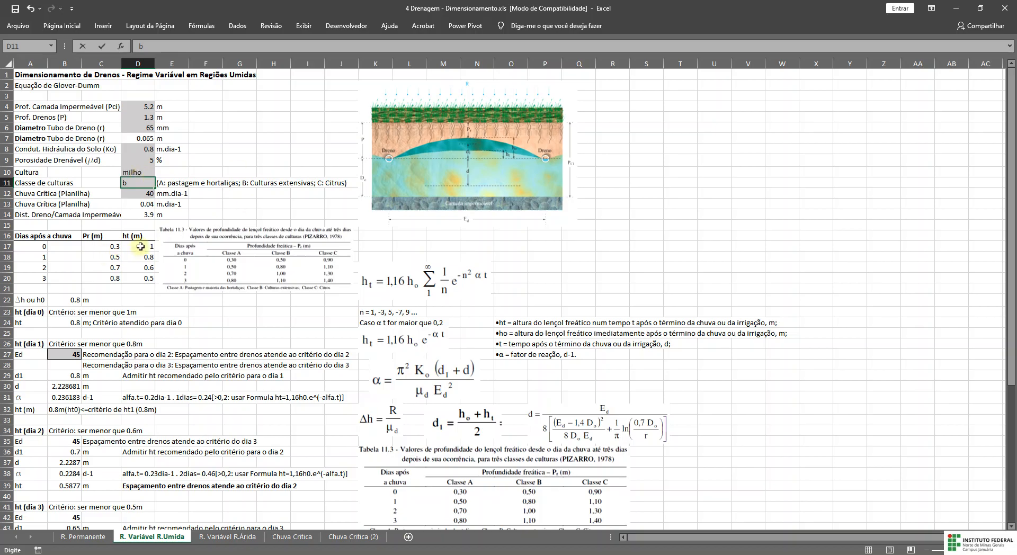
key("Return")
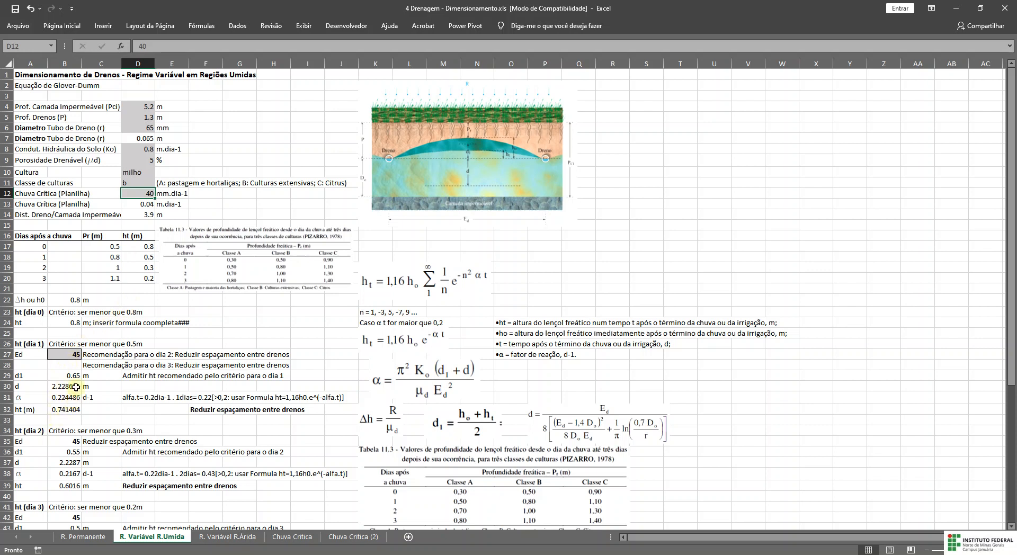
key("ctrl+z")
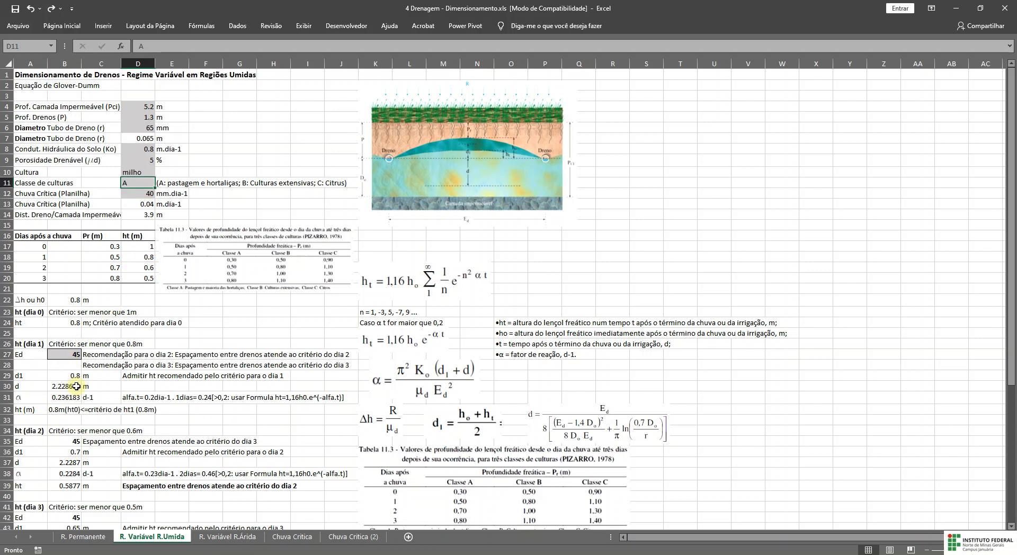
key("ctrl+z")
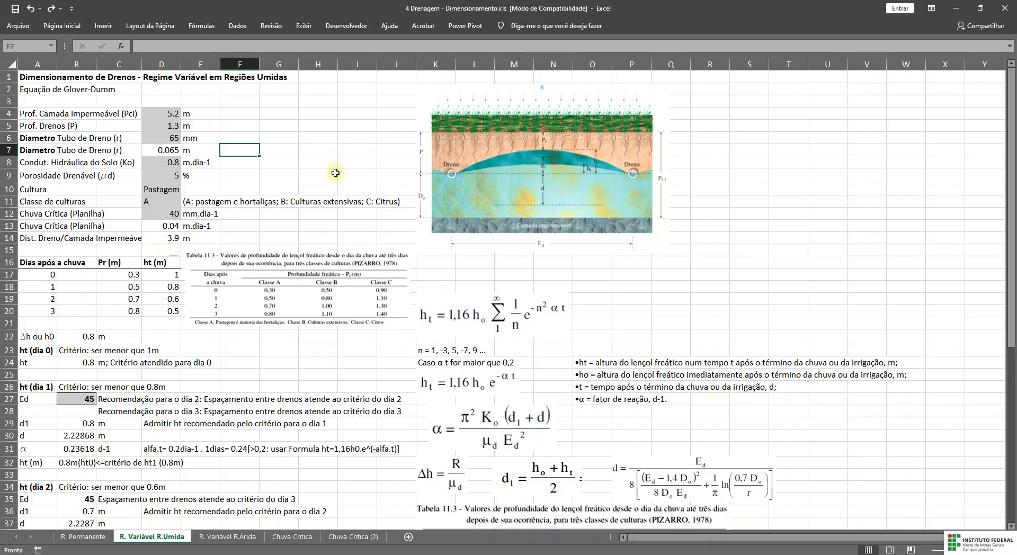
- Check the day 2 and day 3 criterion messages in D39 and D46, and make the day 0 message in C24 bold
scroll(335, 173, "down", 1)
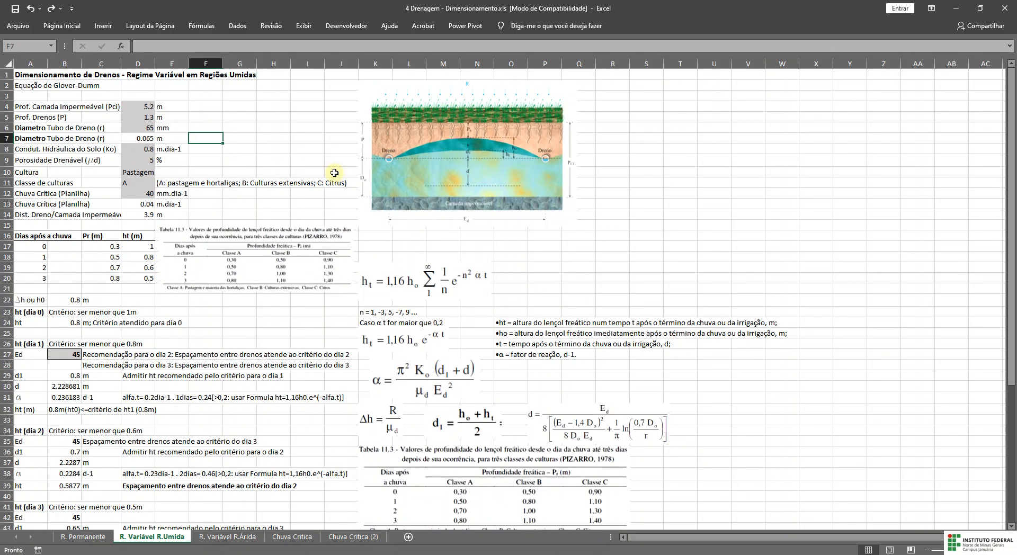
scroll(229, 213, "down", 3)
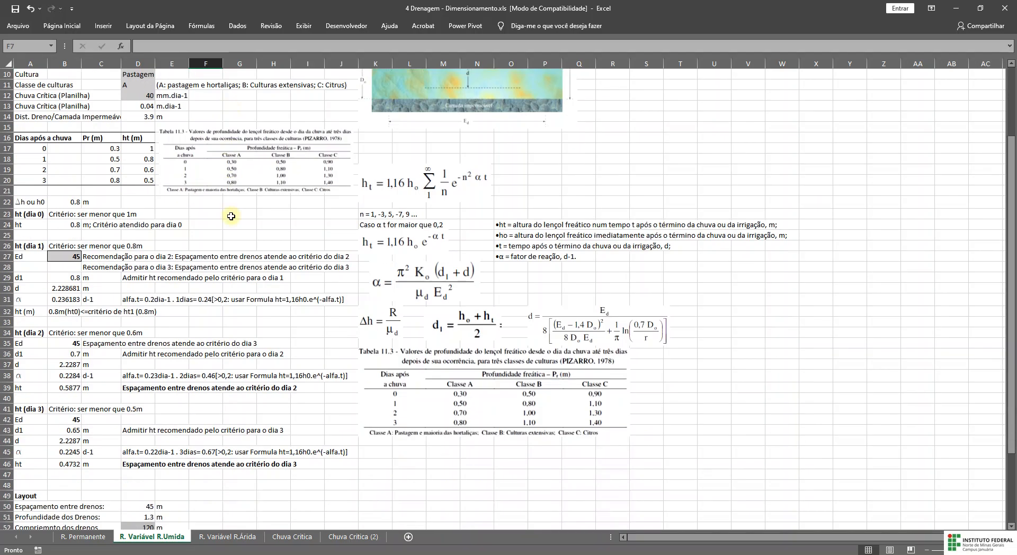
scroll(225, 260, "down", 1)
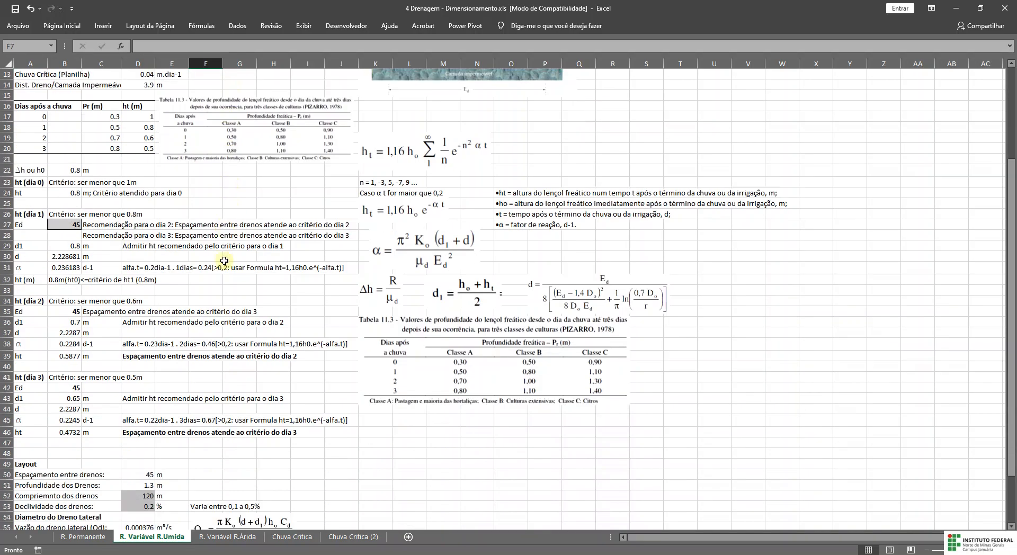
scroll(191, 327, "down", 2)
left_click(139, 293)
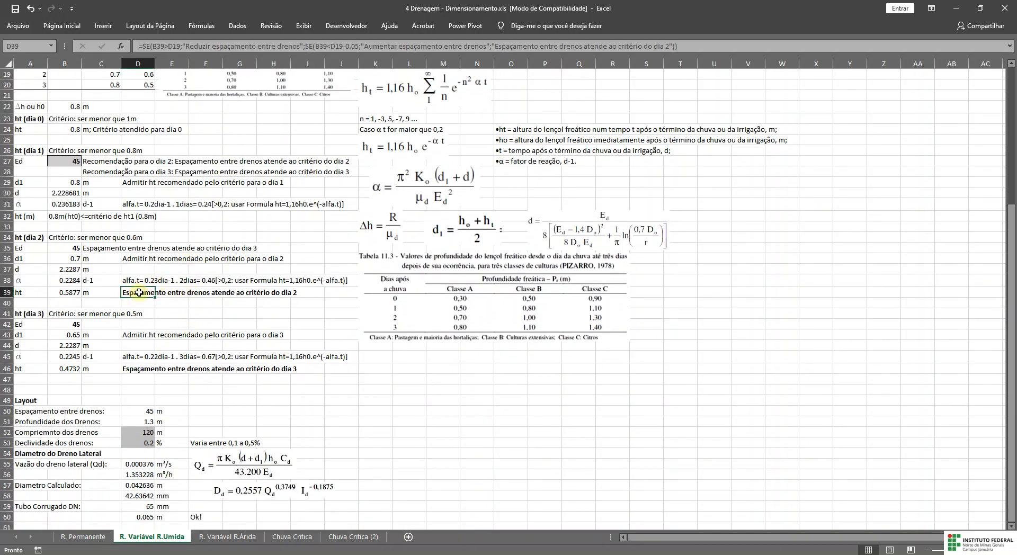
left_click(141, 371)
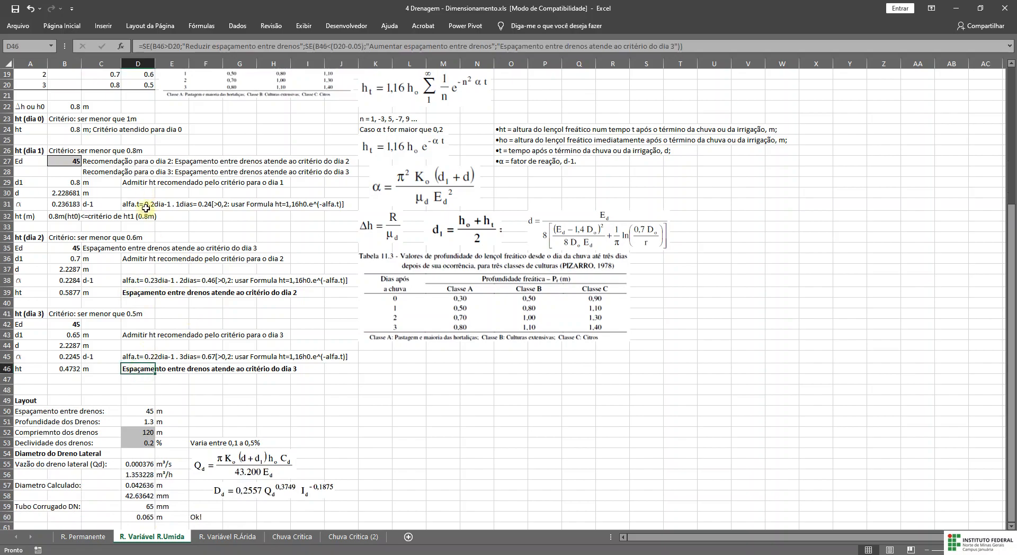
scroll(147, 199, "up", 1)
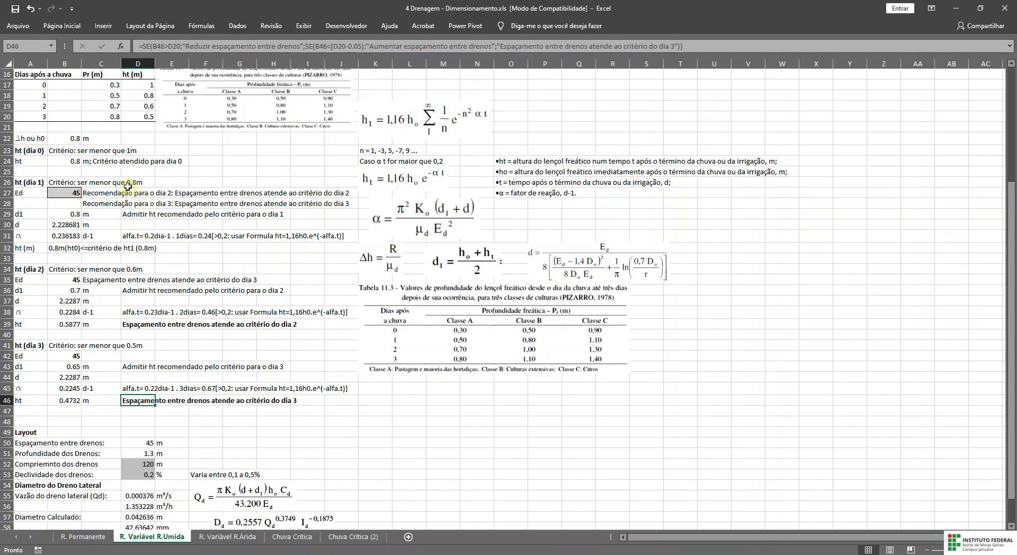
left_click(105, 160)
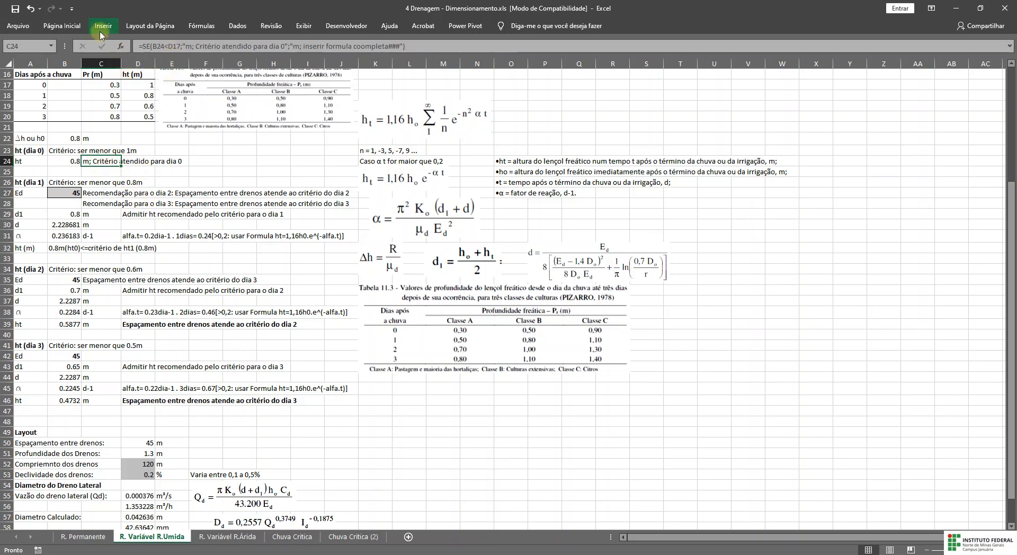
left_click(62, 25)
left_click(116, 63)
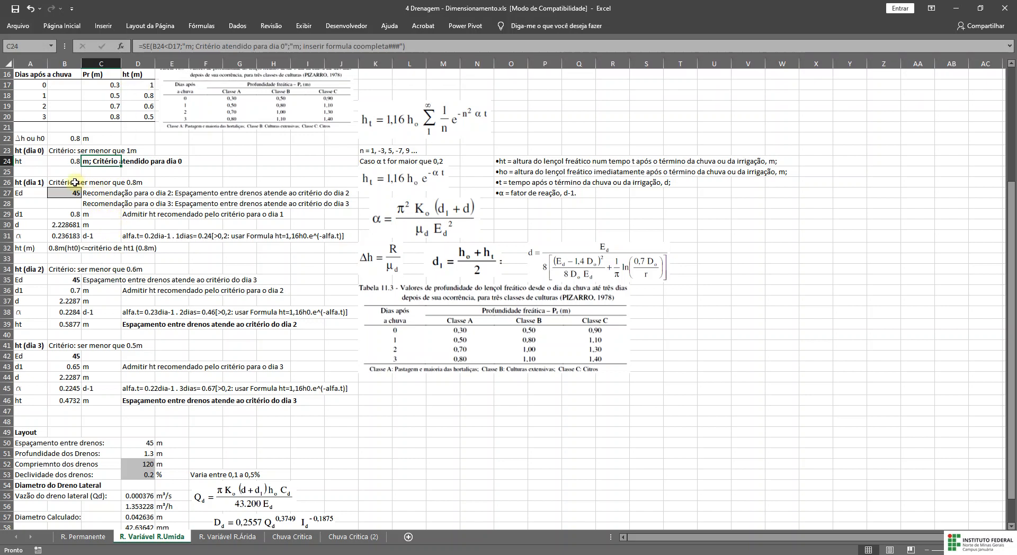
- Make the day 1 ht result with its criterion message in B32 bold
left_click(102, 248)
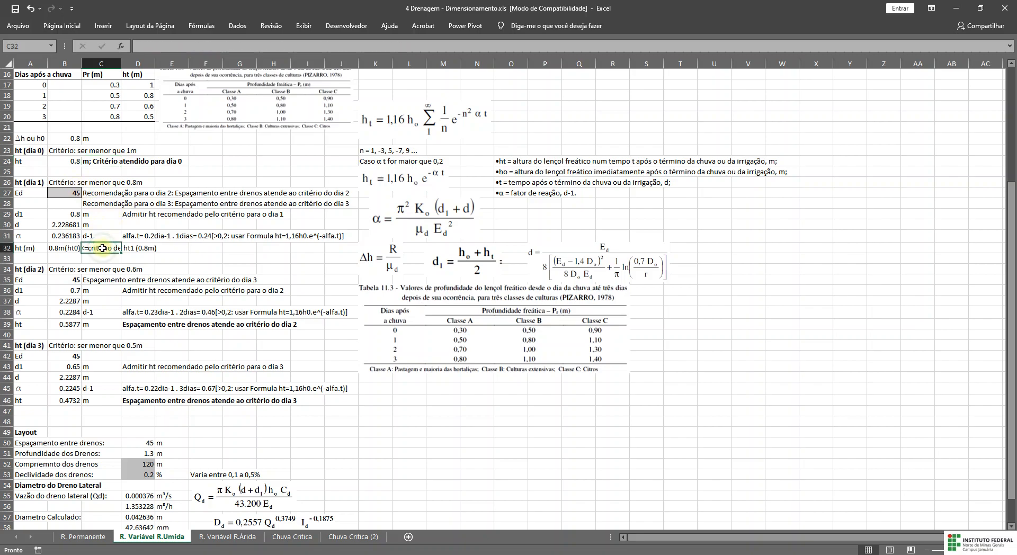
left_click(64, 26)
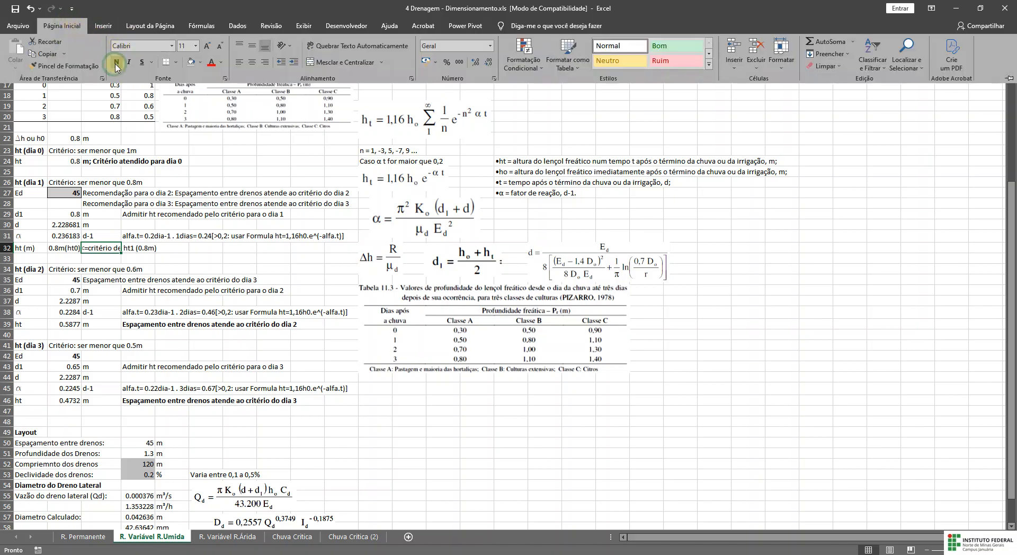
left_click(156, 249)
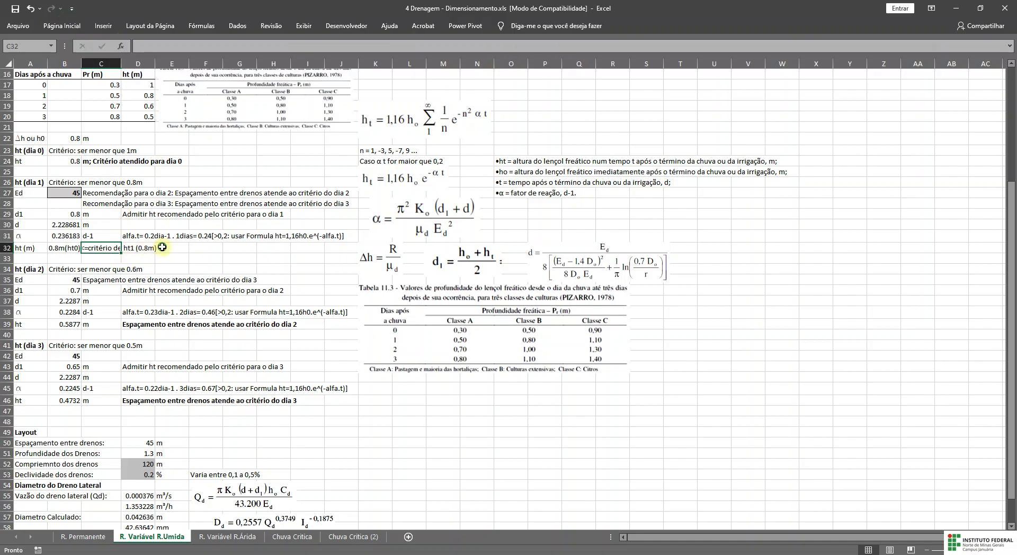
left_click(74, 248)
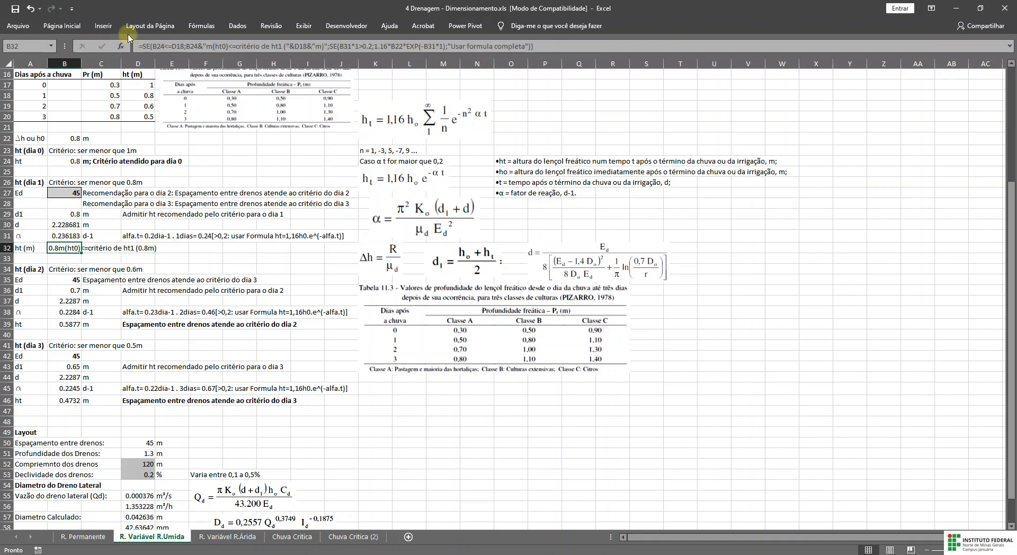
left_click(75, 25)
left_click(117, 63)
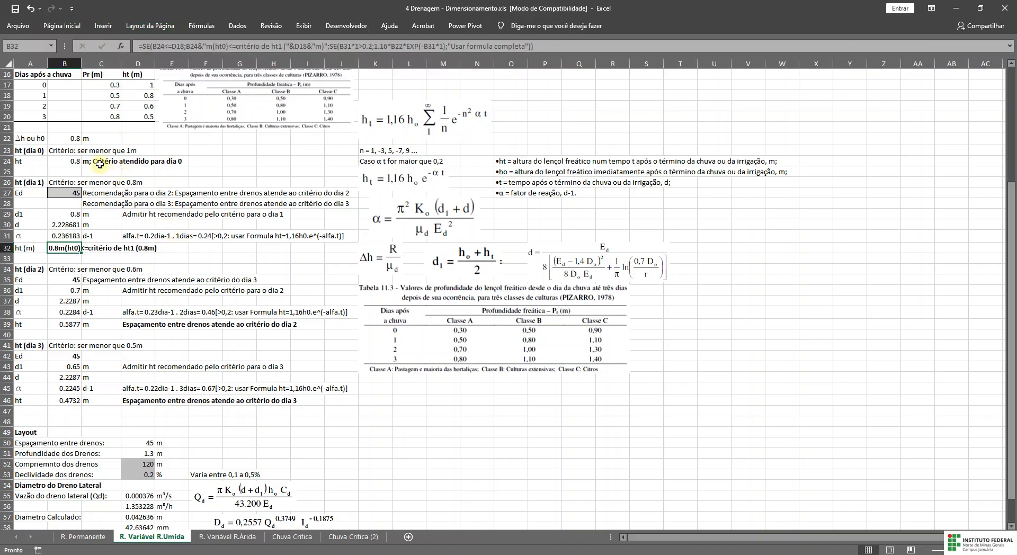
- Apply bold to the day 0 ht value in B24 together with its message in C24
left_click_drag(68, 161, 101, 162)
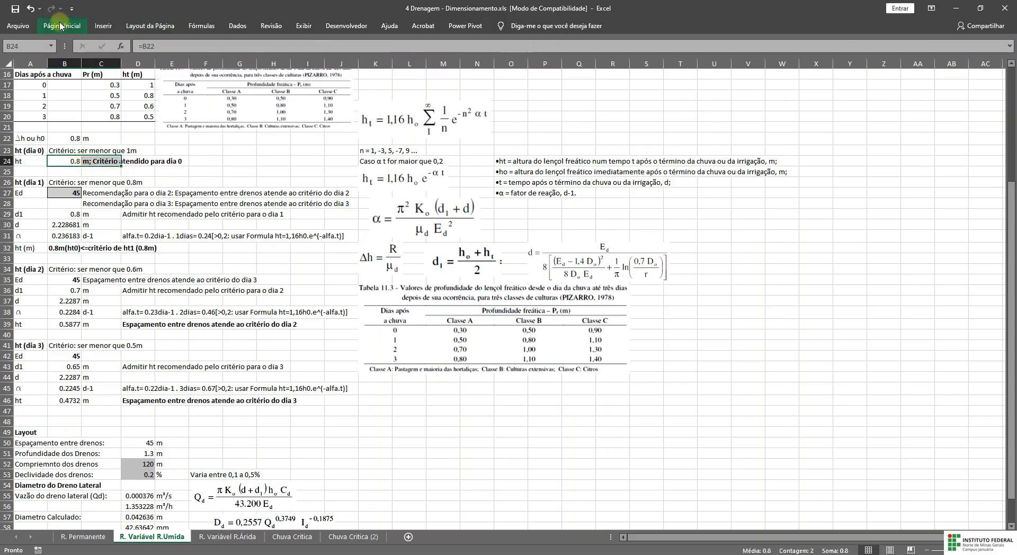
left_click(61, 26)
left_click(118, 63)
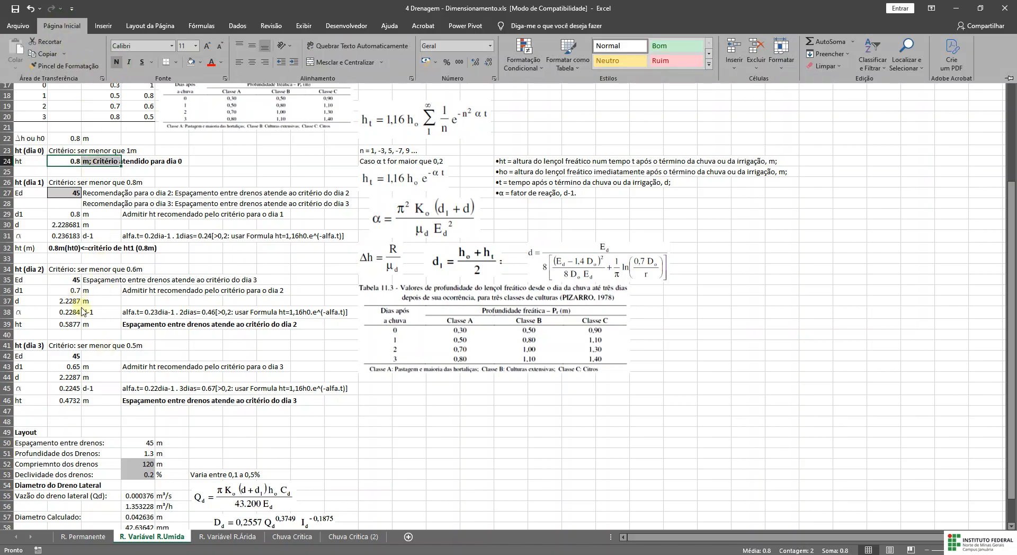
left_click(144, 402)
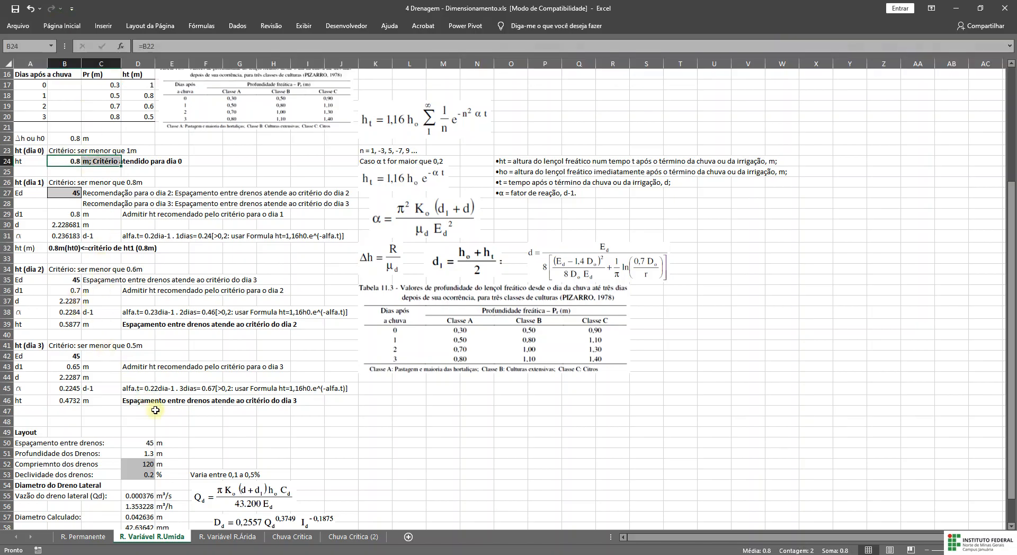